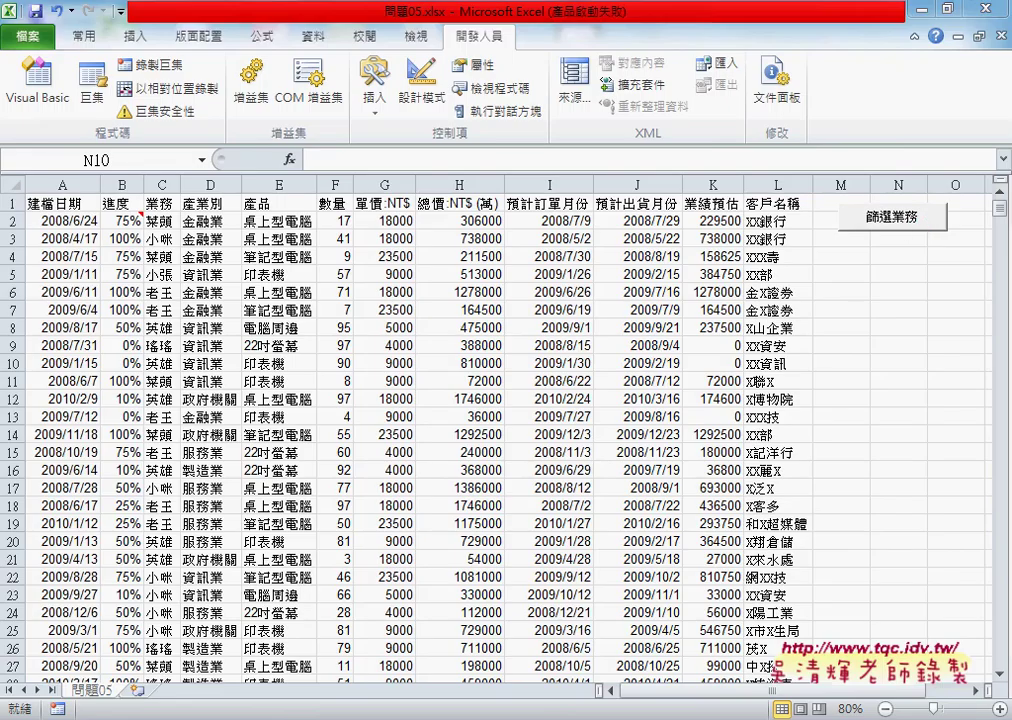
Step: Scroll through the macro code notes in Google Docs
key(alt+Tab)
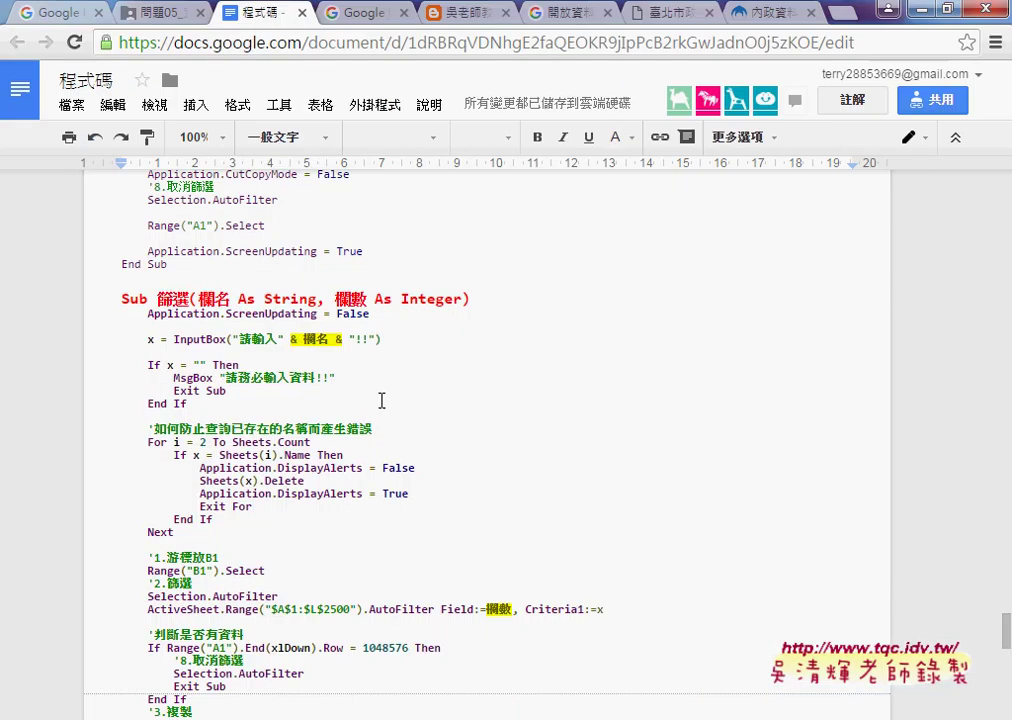
scroll(381, 401, up, 3)
scroll(381, 401, up, 2)
scroll(381, 401, up, 5)
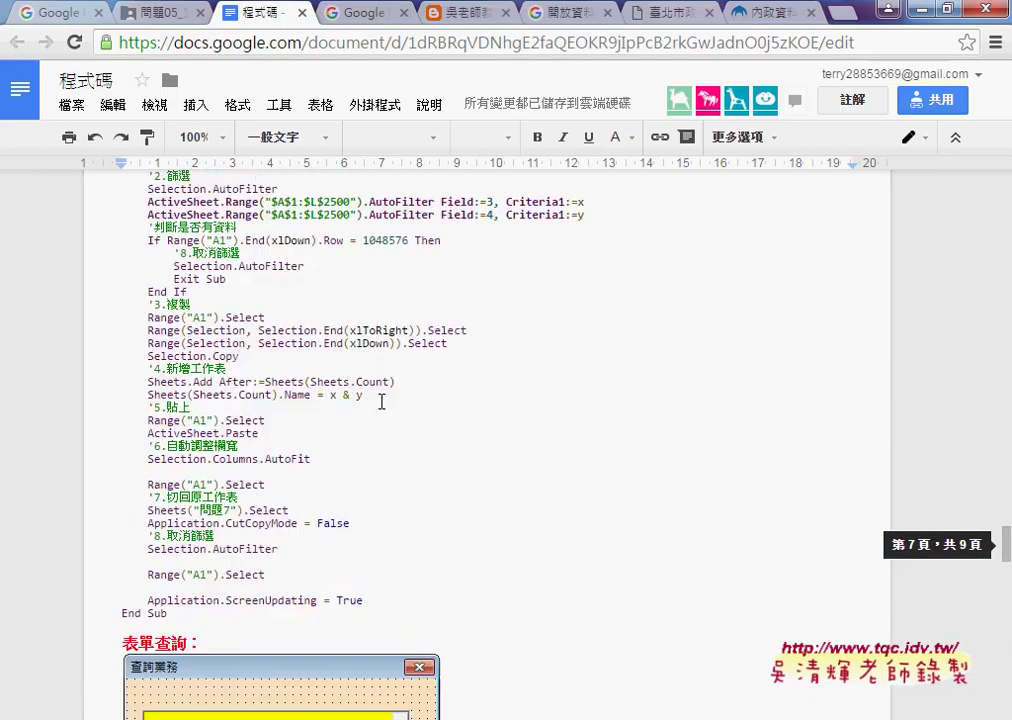
scroll(381, 401, up, 5)
scroll(380, 401, up, 3)
scroll(380, 401, up, 4)
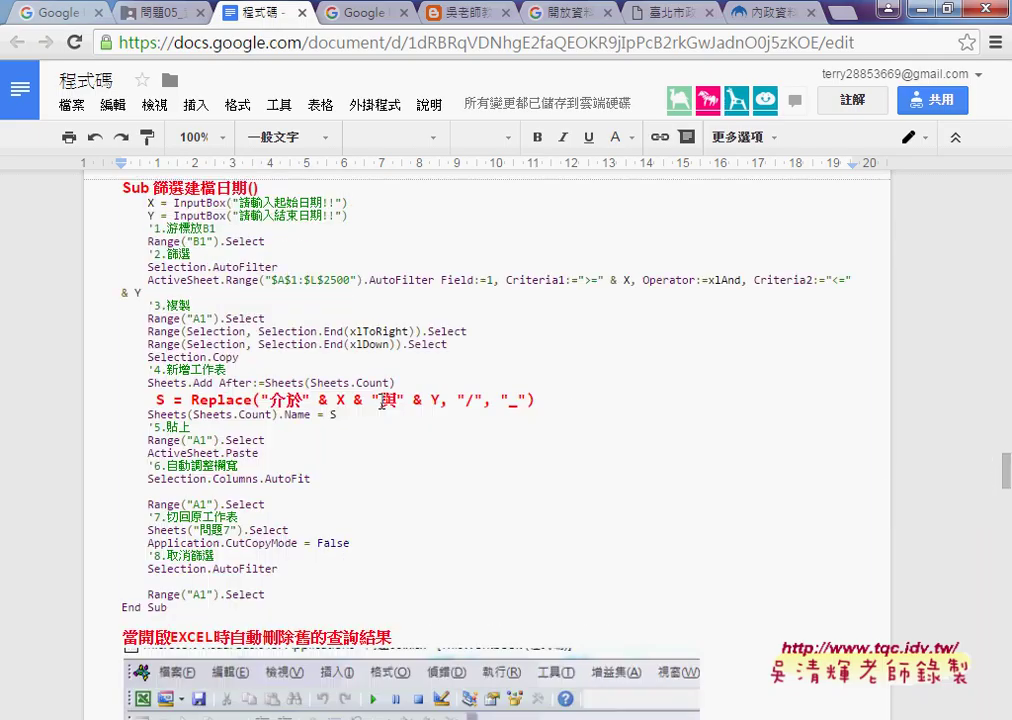
scroll(381, 401, up, 1)
scroll(381, 401, up, 3)
scroll(381, 401, up, 2)
scroll(381, 401, up, 2)
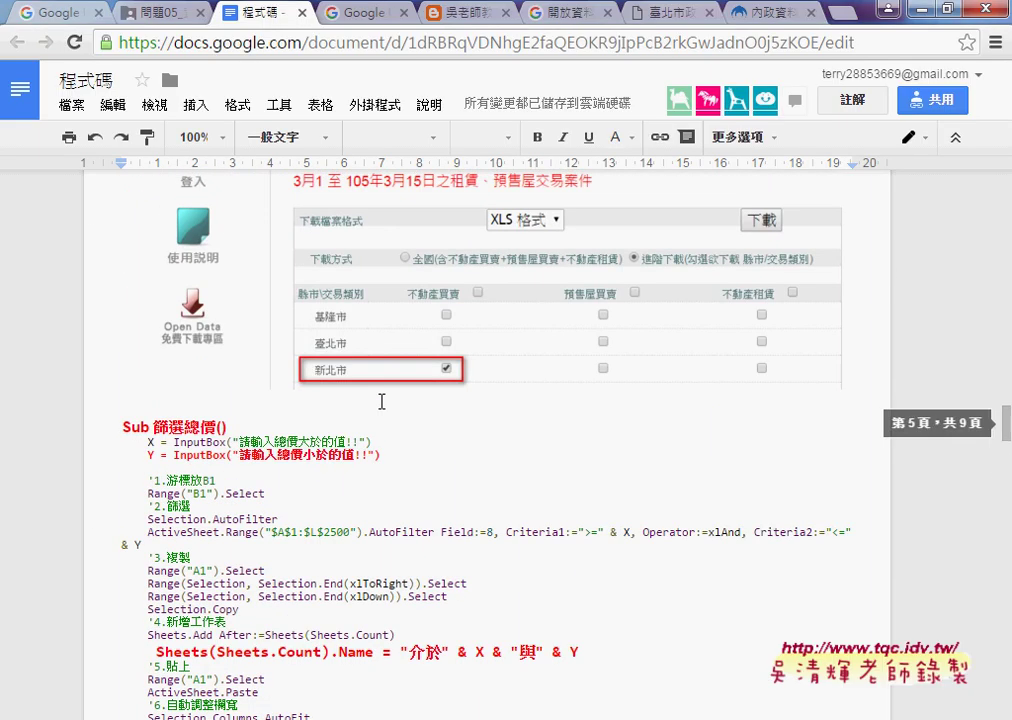
scroll(381, 401, up, 2)
scroll(381, 401, up, 2)
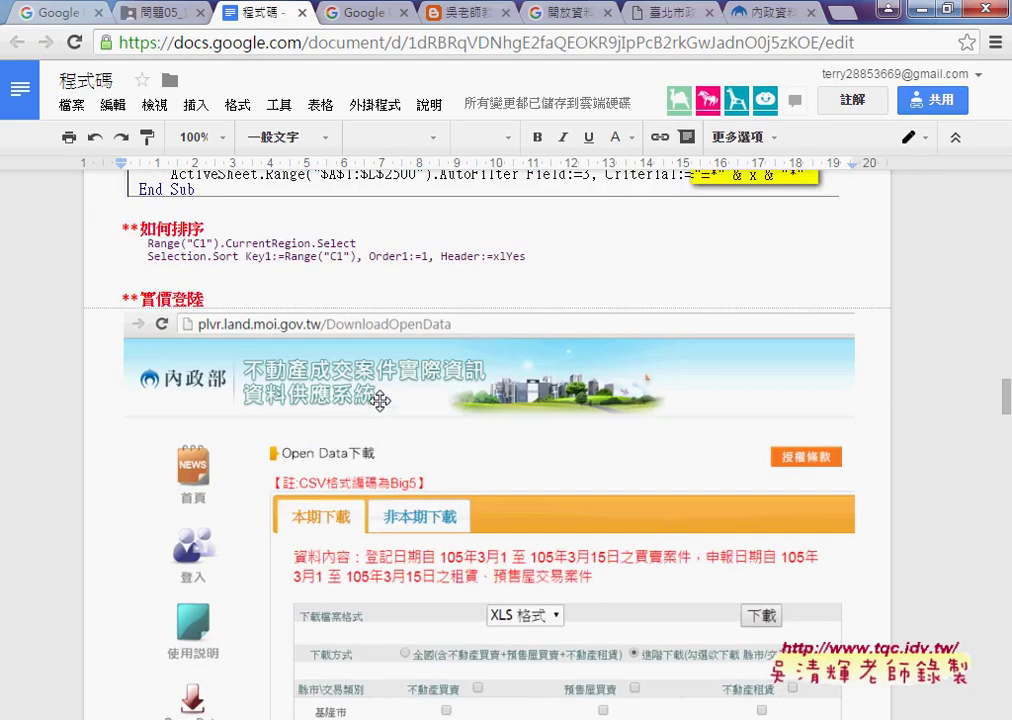
scroll(381, 401, up, 1)
scroll(381, 401, up, 4)
scroll(380, 401, up, 2)
scroll(380, 401, up, 5)
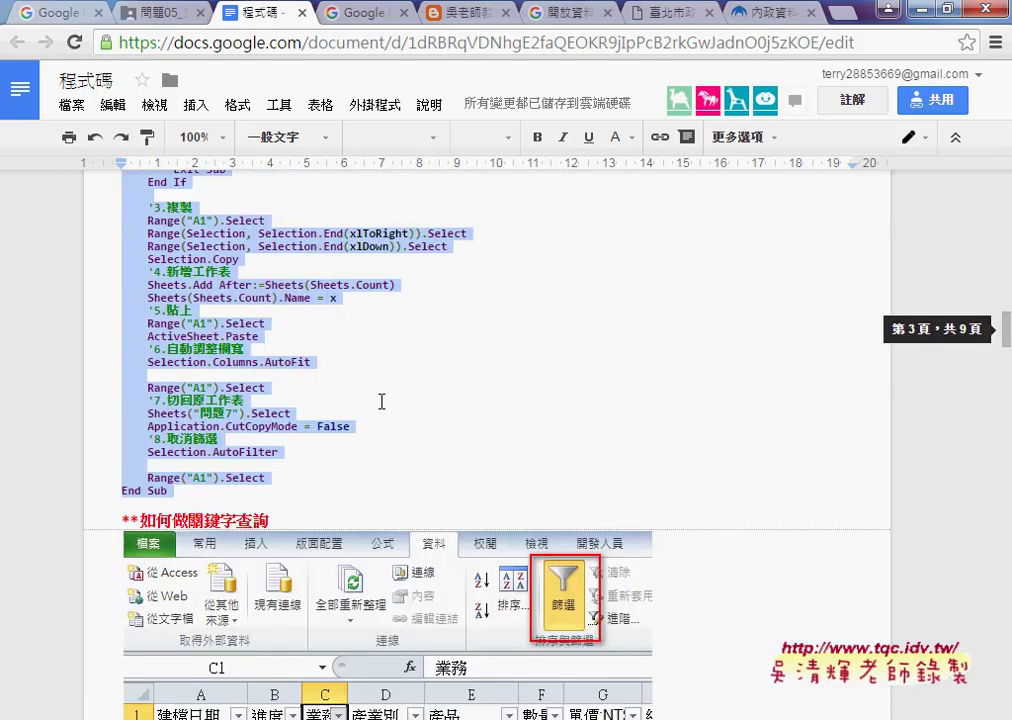
scroll(381, 401, up, 1)
scroll(381, 401, up, 3)
scroll(381, 401, up, 3)
scroll(381, 401, up, 2)
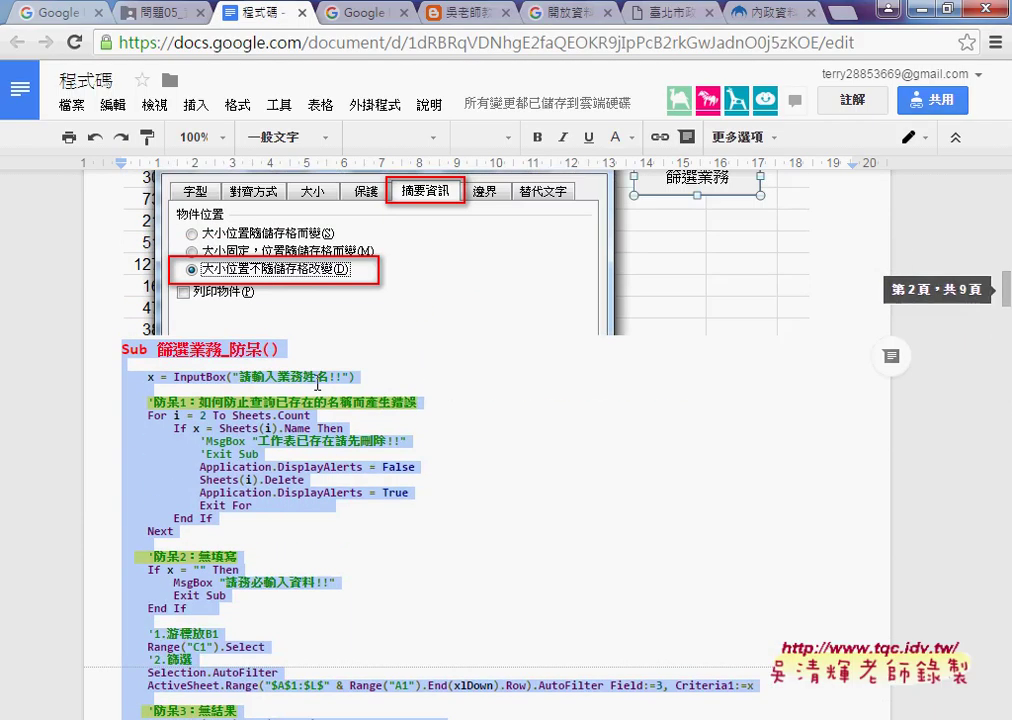
scroll(293, 430, down, 1)
scroll(293, 440, down, 4)
scroll(260, 450, down, 2)
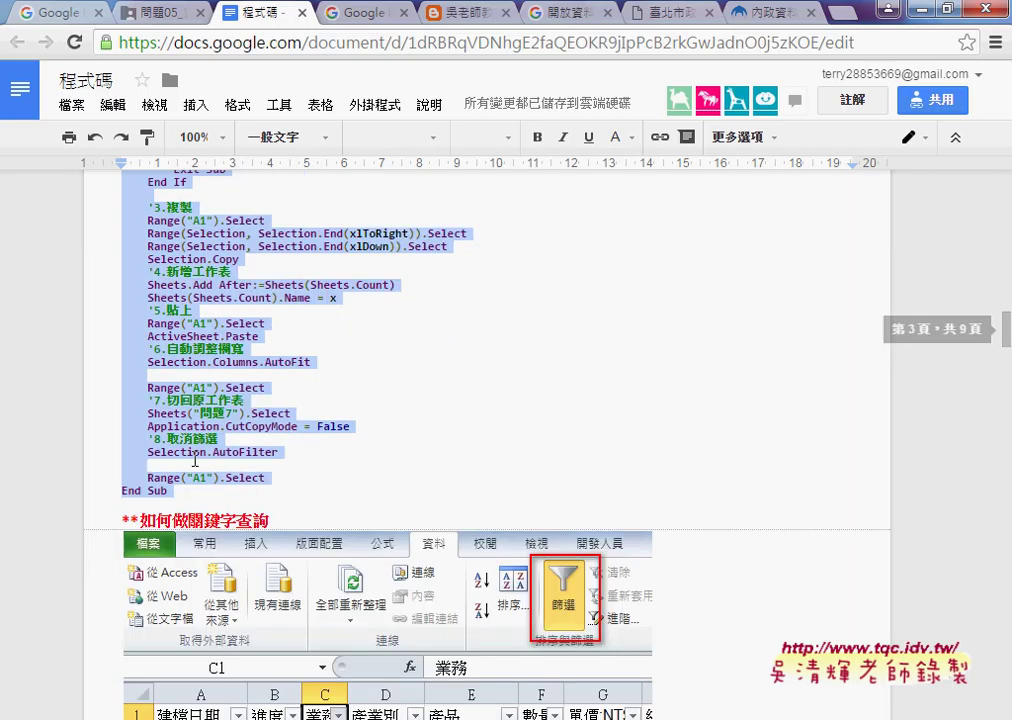
scroll(231, 468, up, 2)
scroll(231, 468, up, 2)
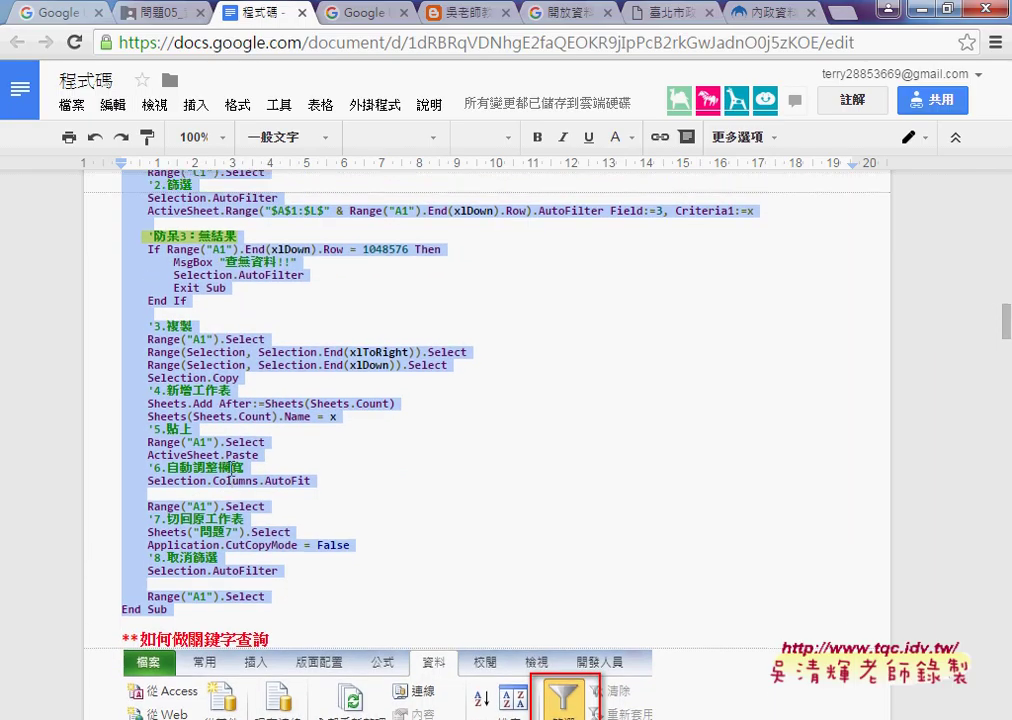
Step: Open the workbook's VBA editor and widen the Project pane
key(alt+Tab)
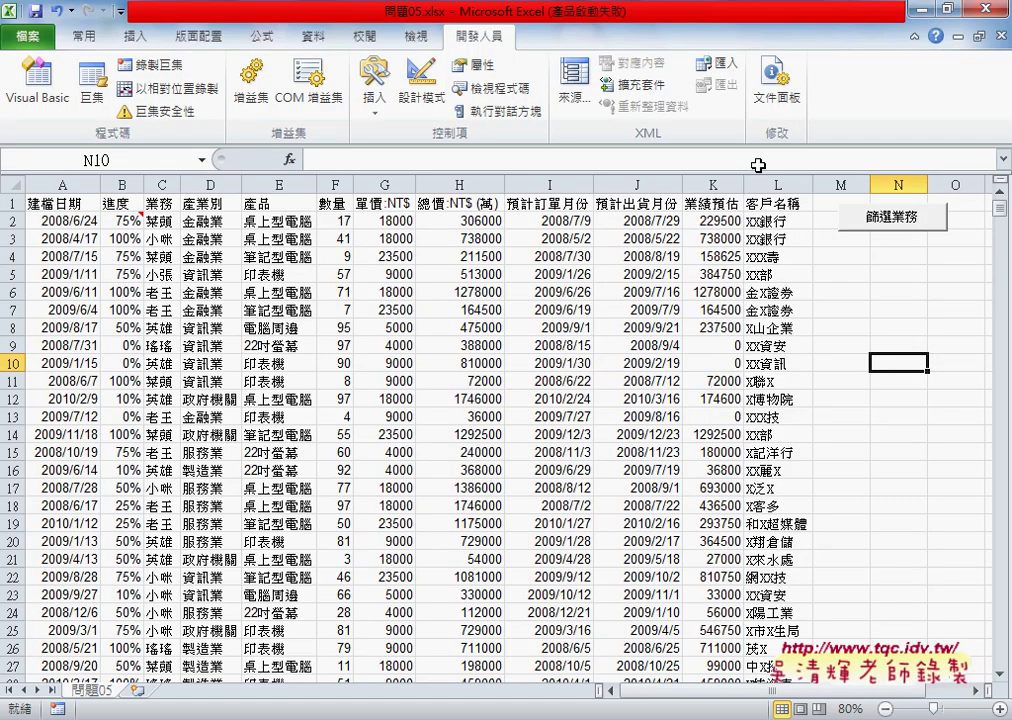
key(alt+F11)
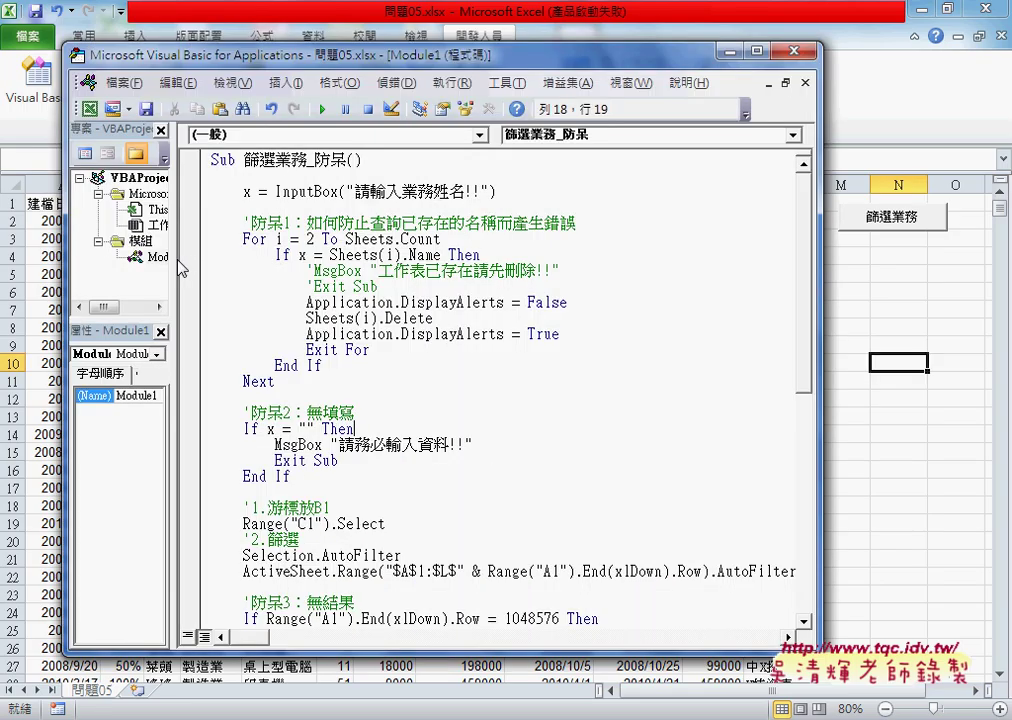
drag(173, 262, 226, 266)
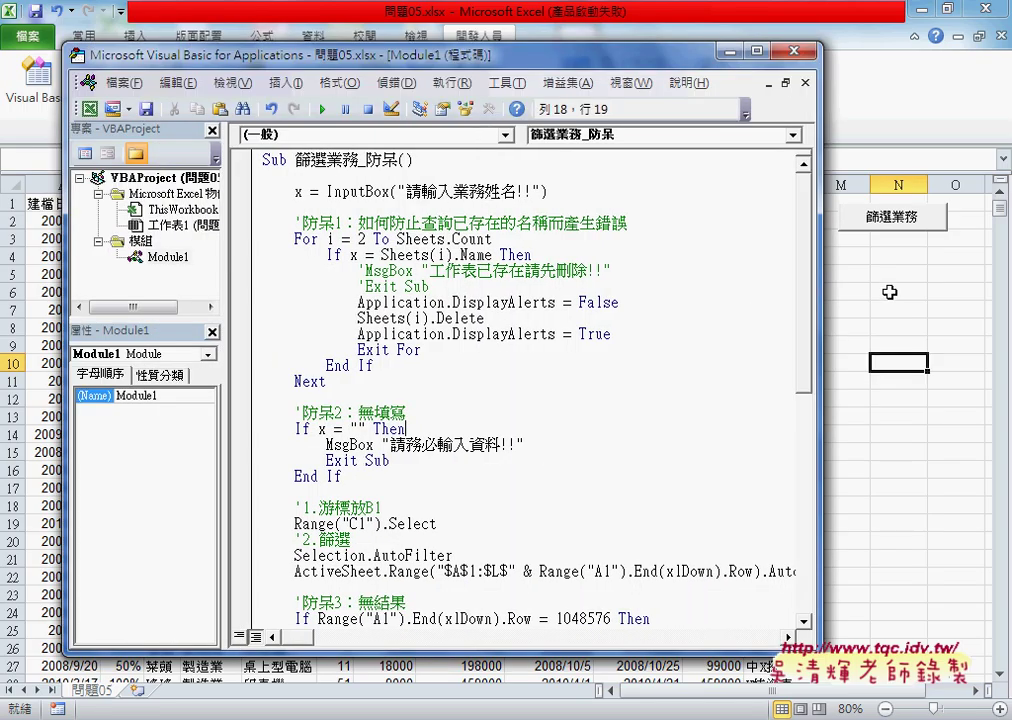
Step: Run the 篩選業務 macro in Excel with the salesperson's name entered and confirmed
click(897, 277)
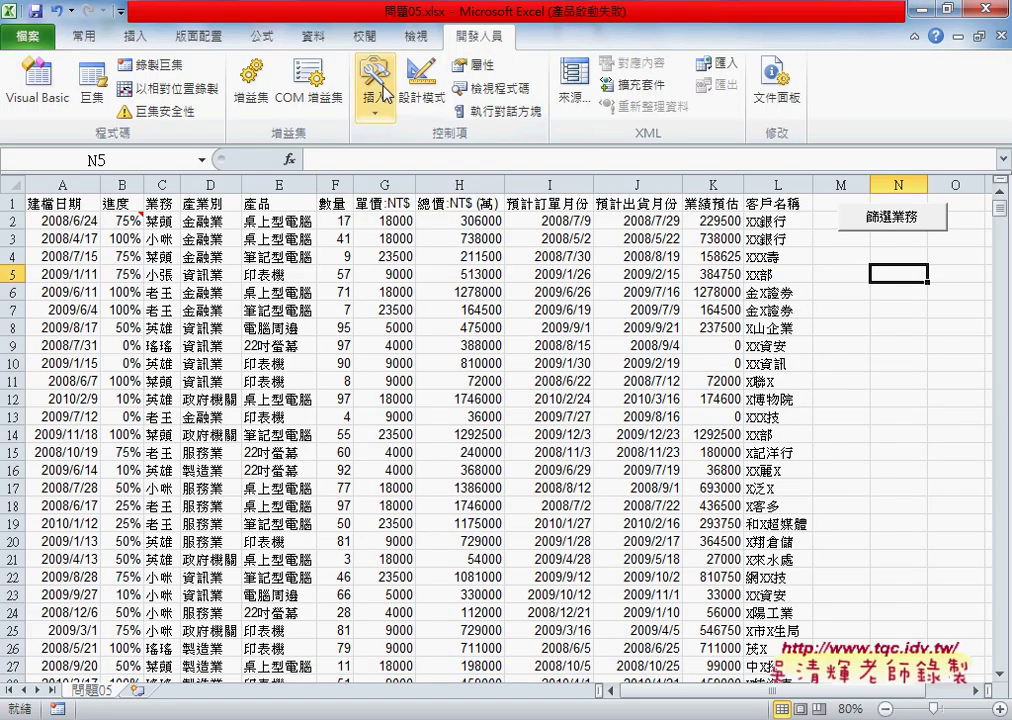
click(900, 234)
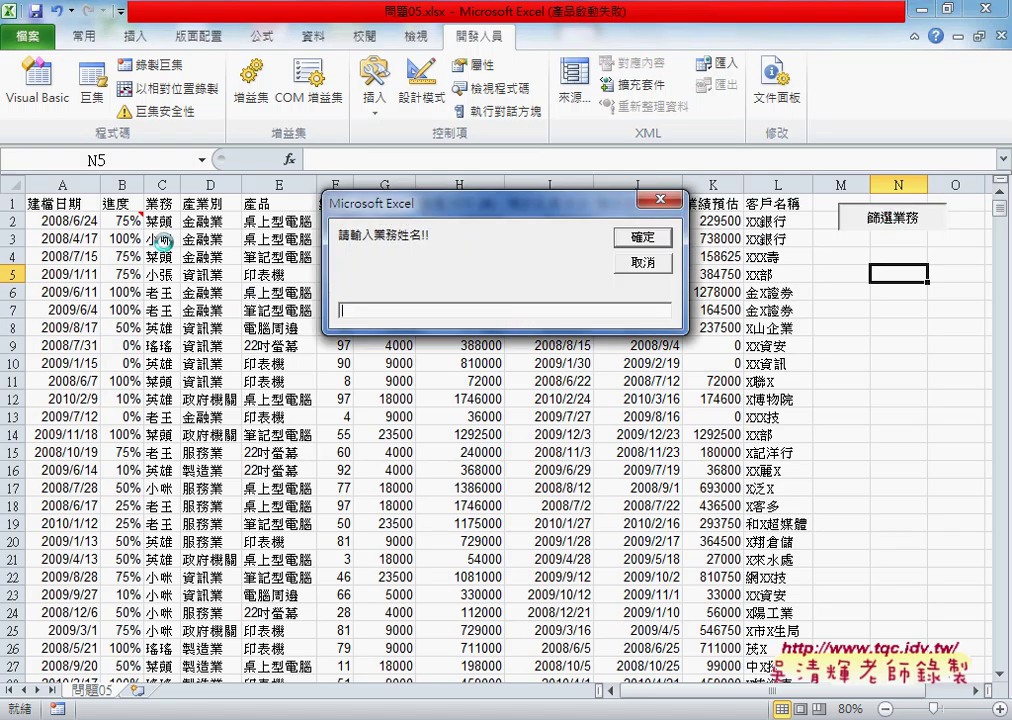
text(c)
double_click(349, 312)
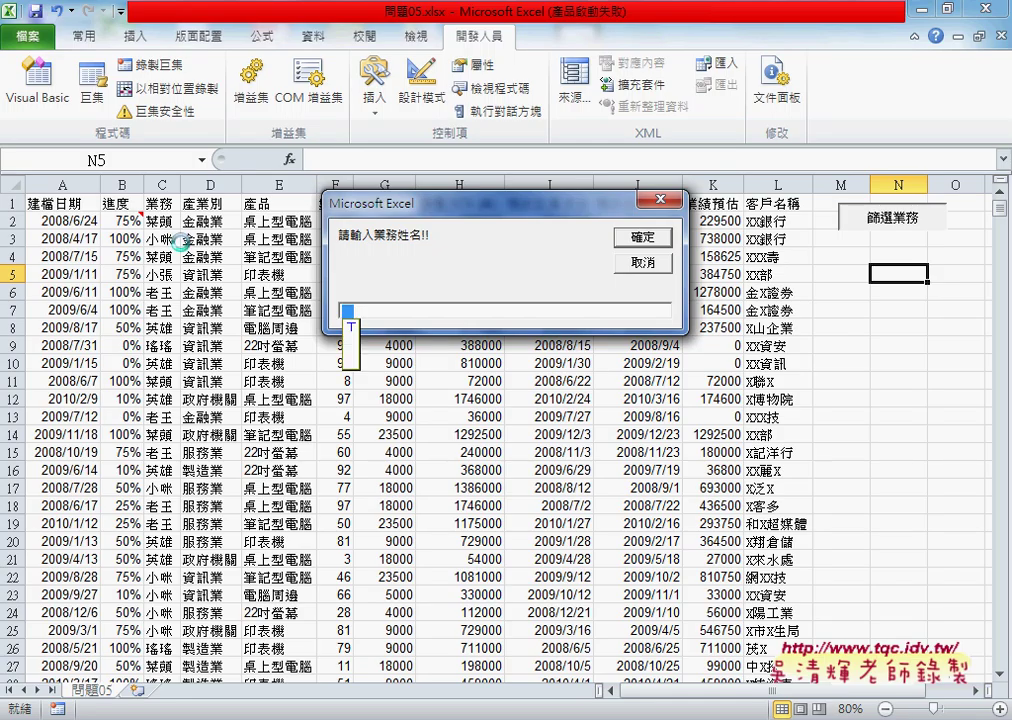
text(小)
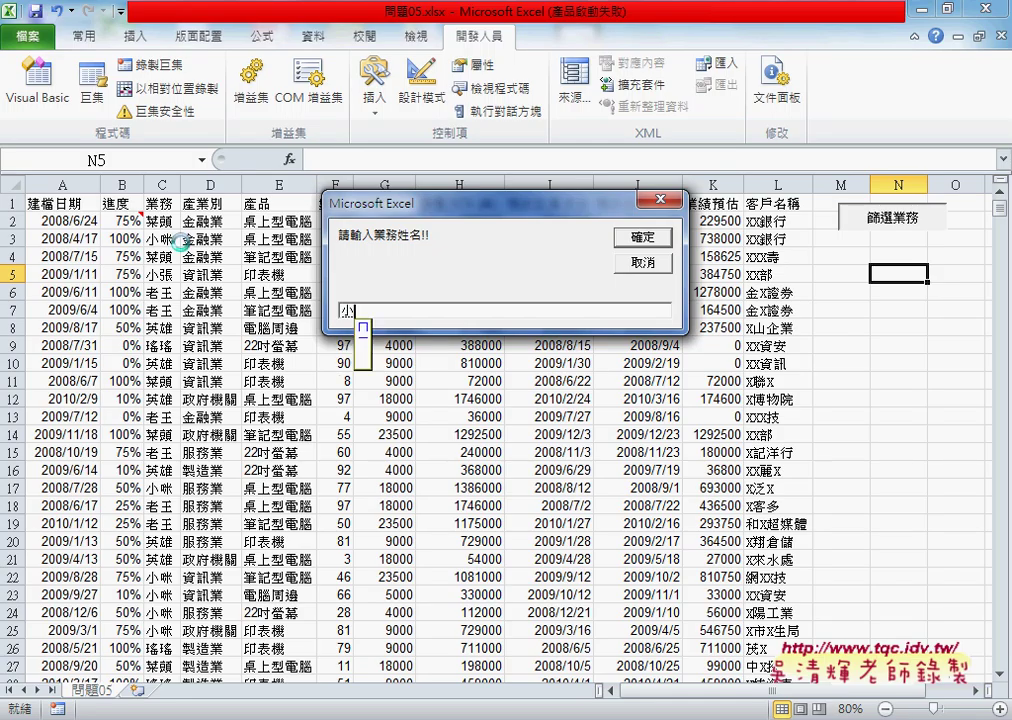
text(咪)
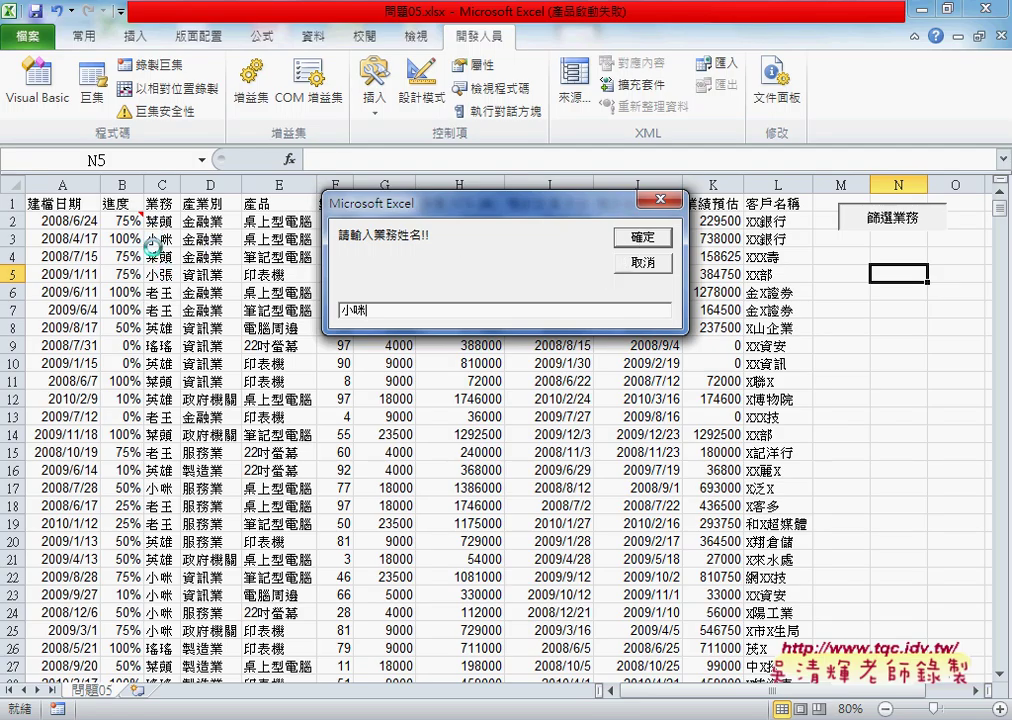
click(645, 240)
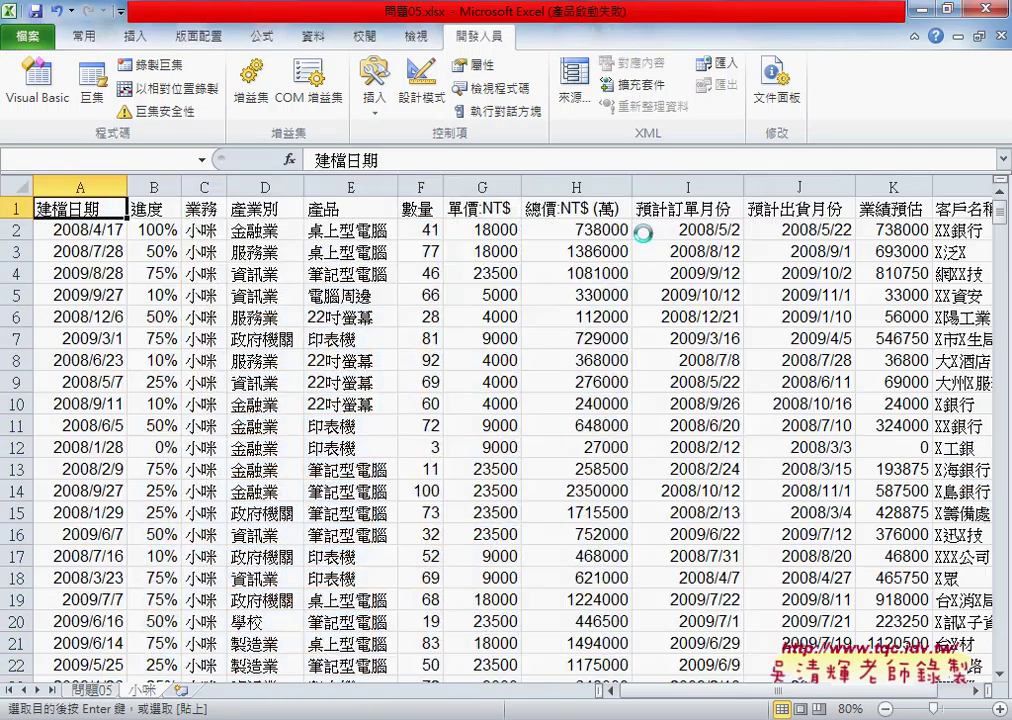
Step: Debug to the failing line and change the 問題7 sheet reference to Sheets(1)
click(537, 345)
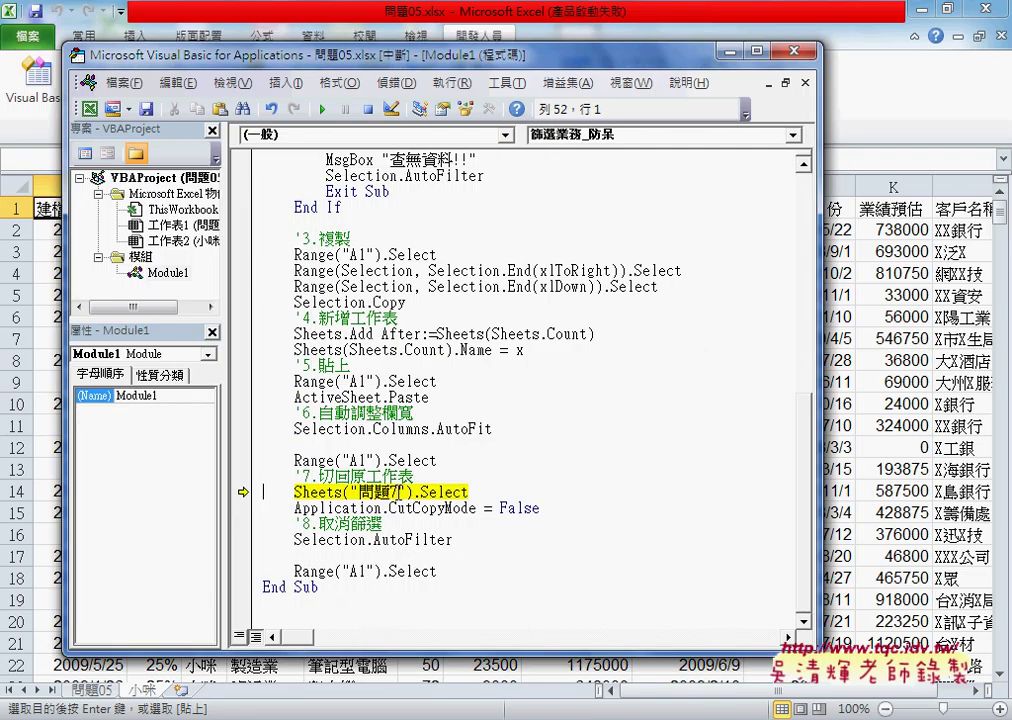
key(Left)
double_click(352, 492)
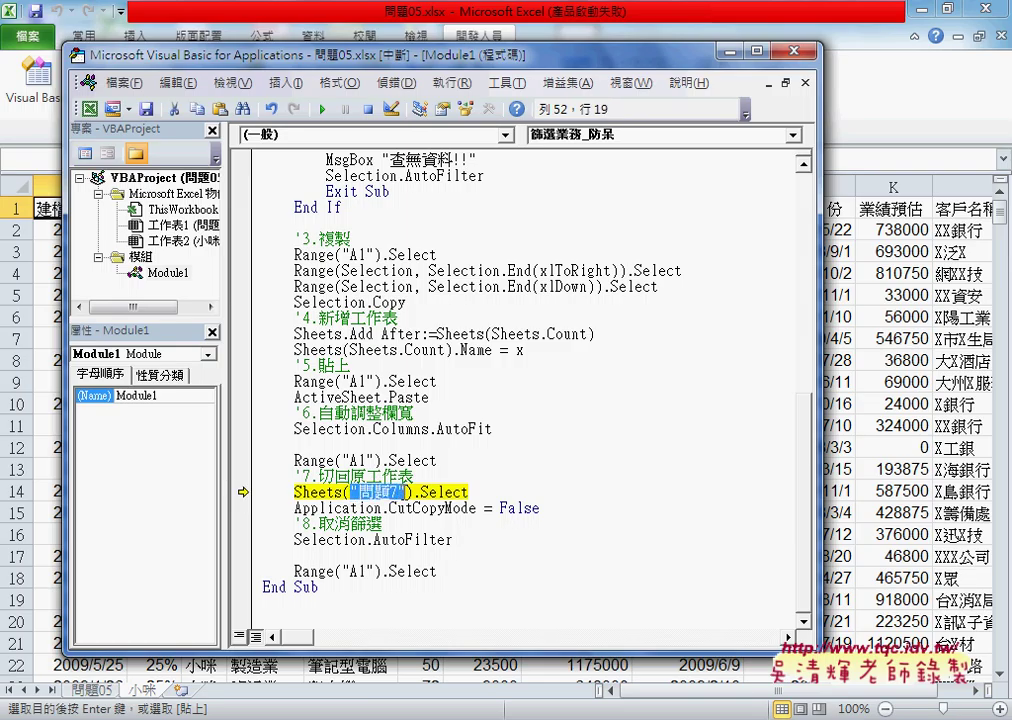
text(1").Select)
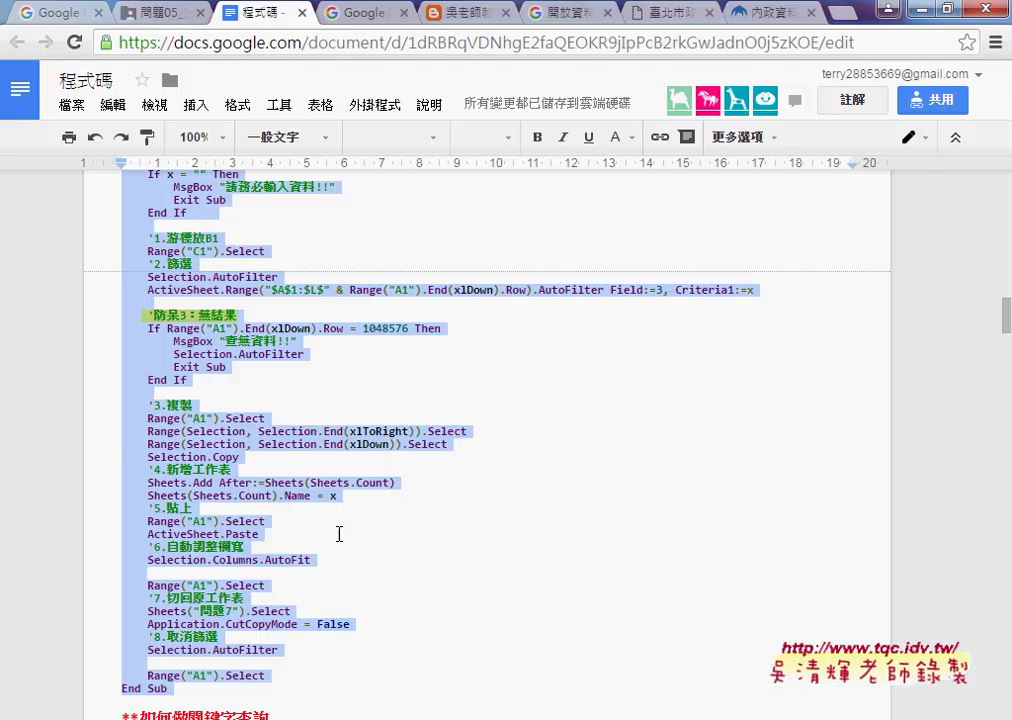
Step: Make the same Sheets(1) change in the Google Docs notes' copy of the code
drag(194, 413, 243, 412)
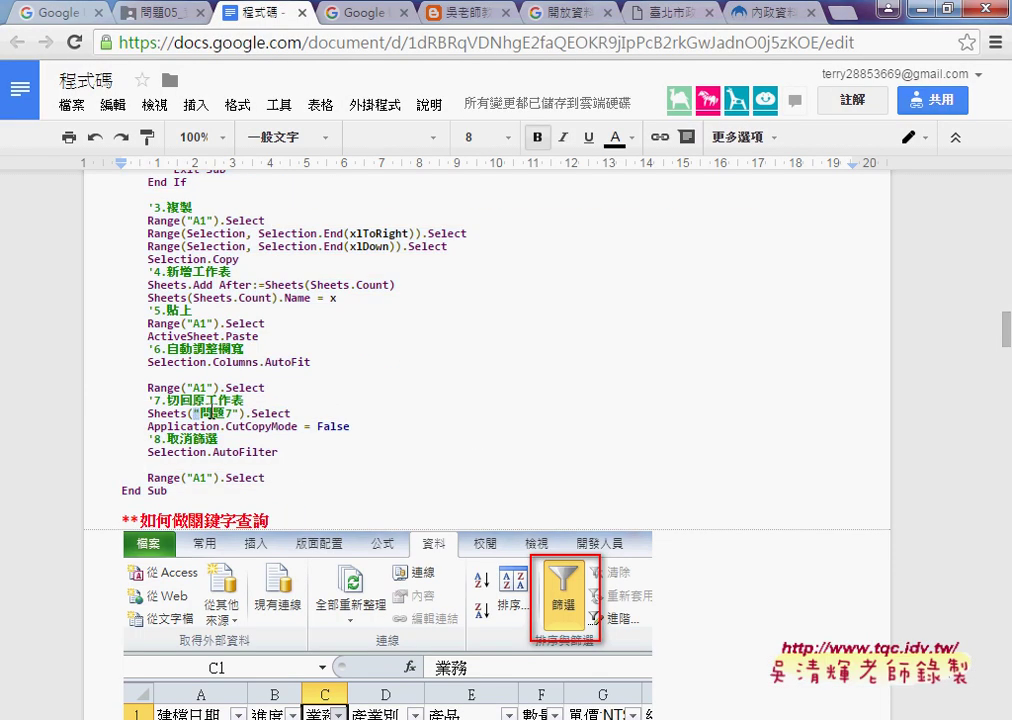
key(BackSpace)
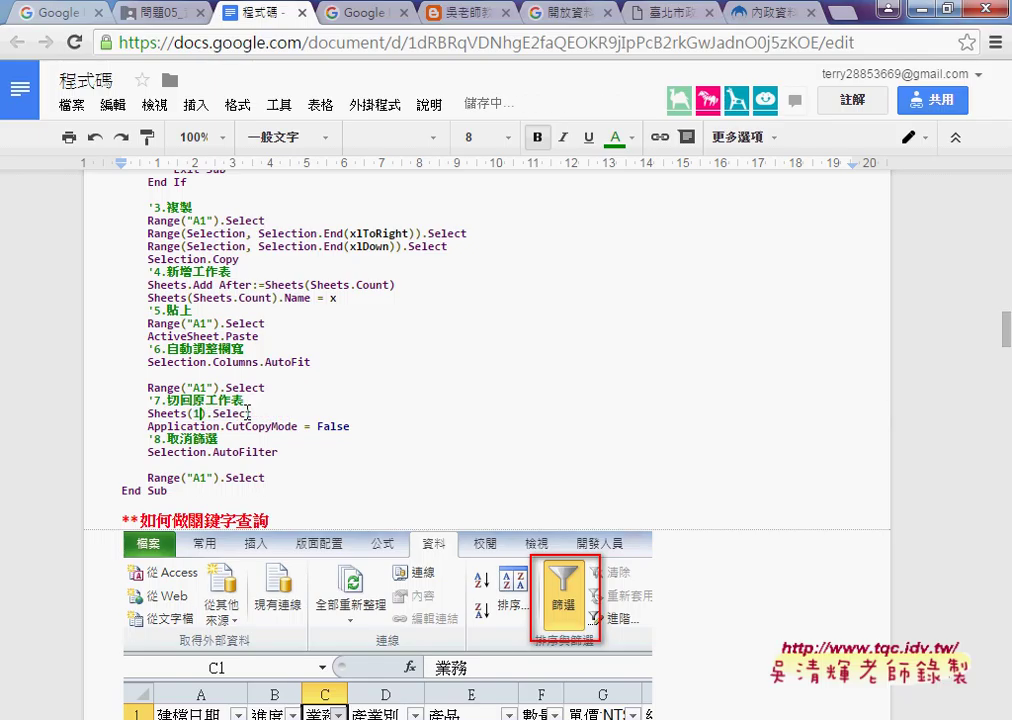
text(1).Select)
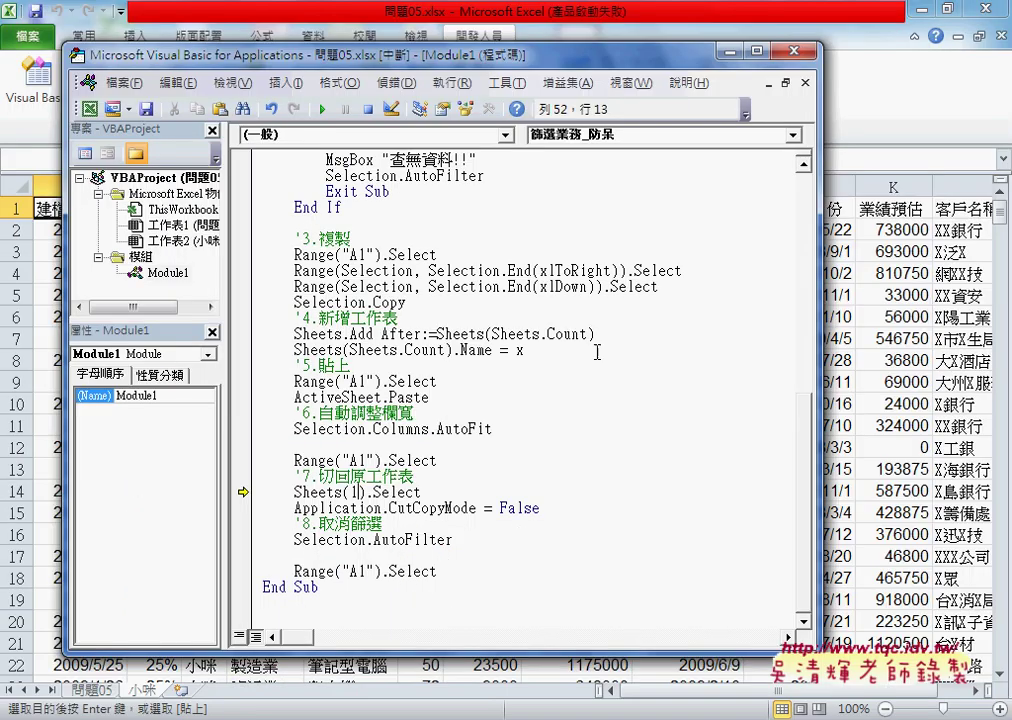
Step: Resume the macro, check the new salesperson sheet, then return to the 問題05 sheet
click(319, 110)
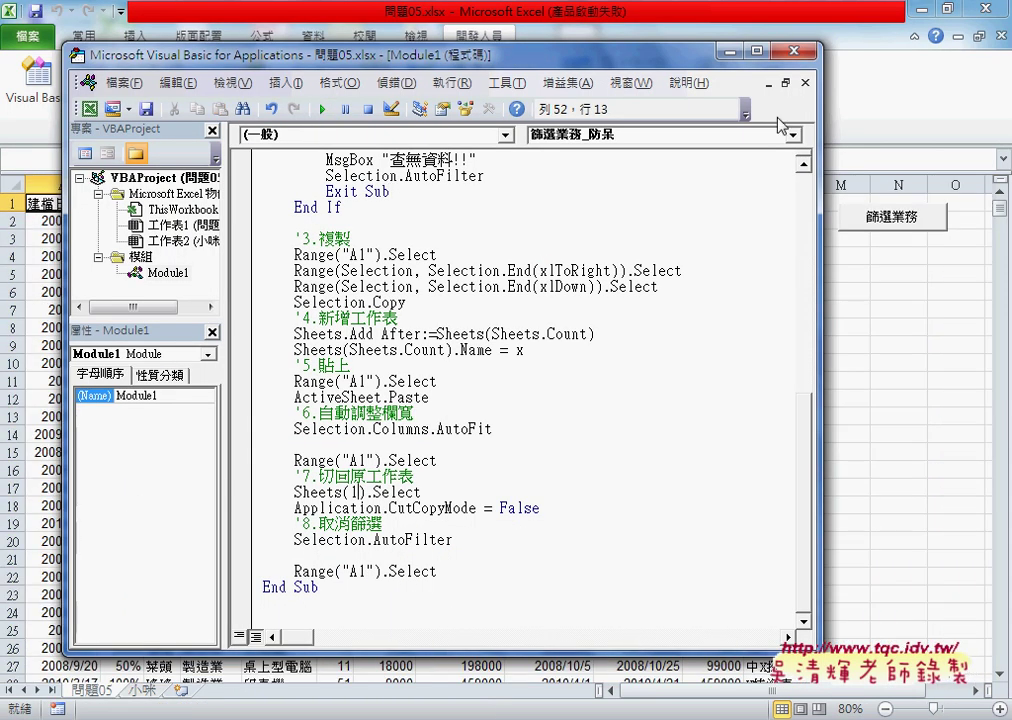
click(729, 50)
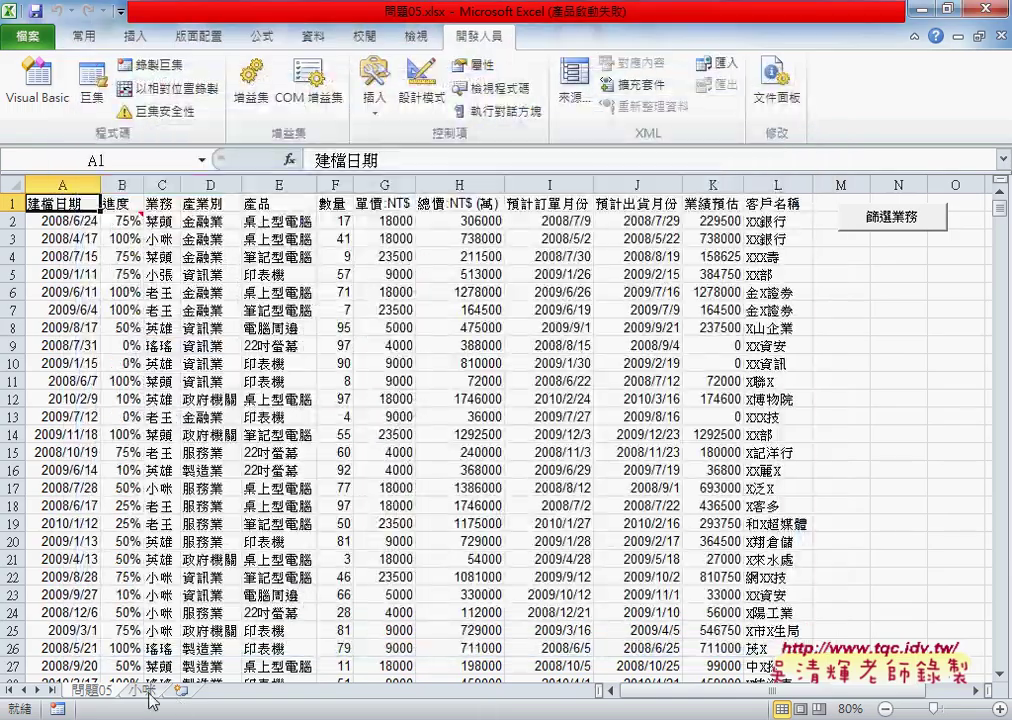
click(140, 690)
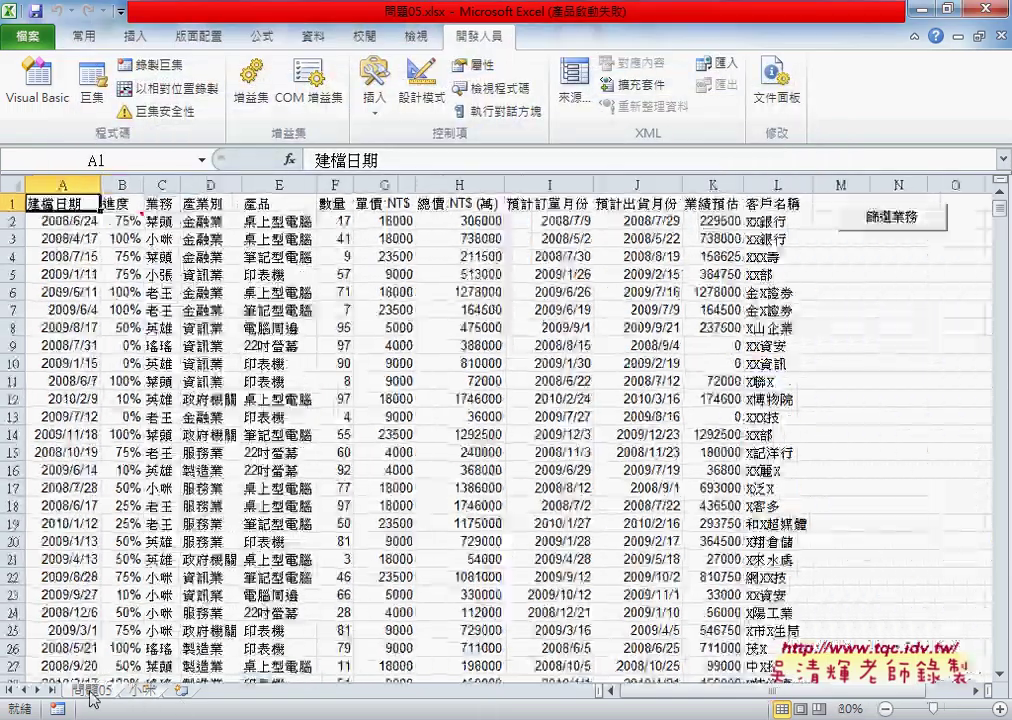
key(ctrl+Page_Up)
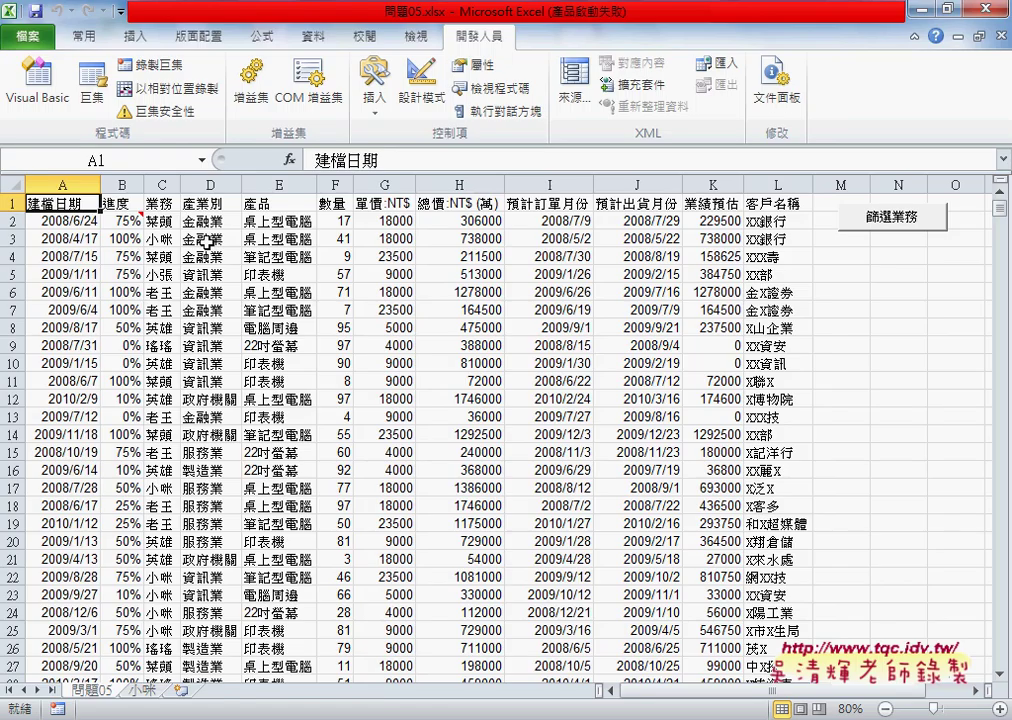
Step: Bring up the 篩選業務_防呆 macro in a maximized VBA editor
key(alt+F11)
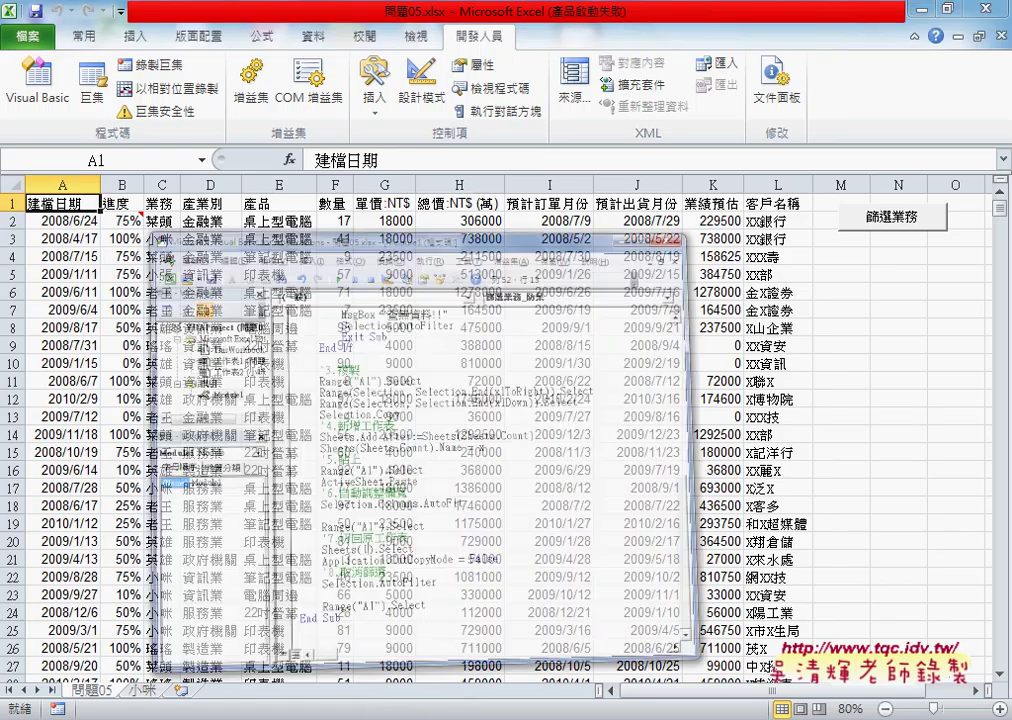
scroll(605, 422, up, 5)
scroll(605, 422, up, 2)
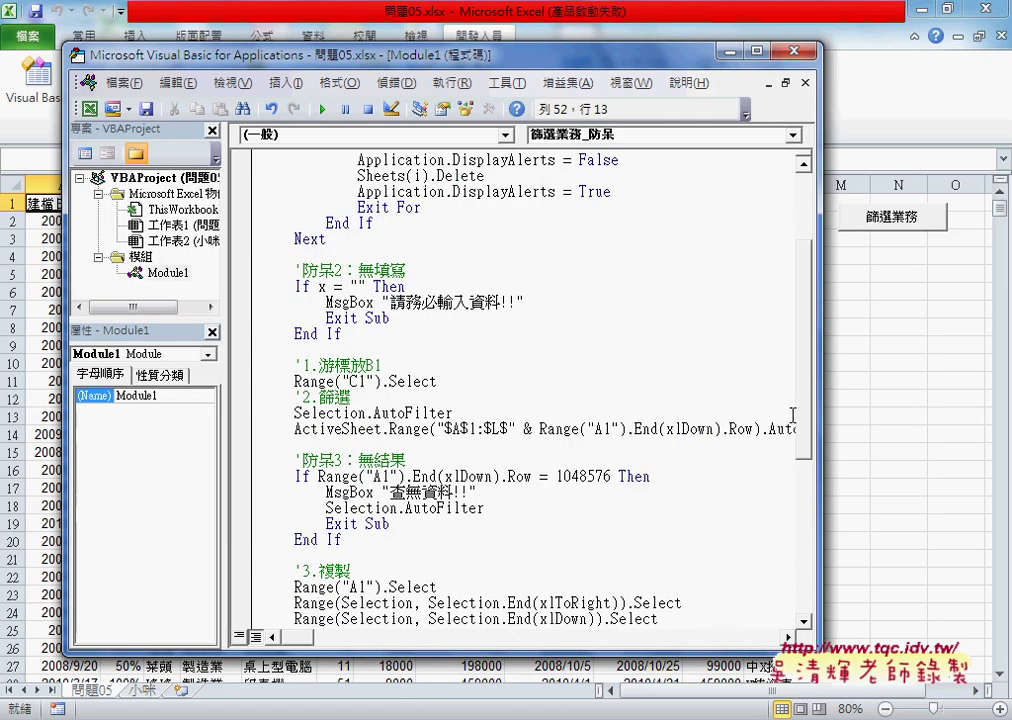
scroll(796, 412, up, 3)
scroll(727, 402, down, 1)
scroll(727, 402, down, 2)
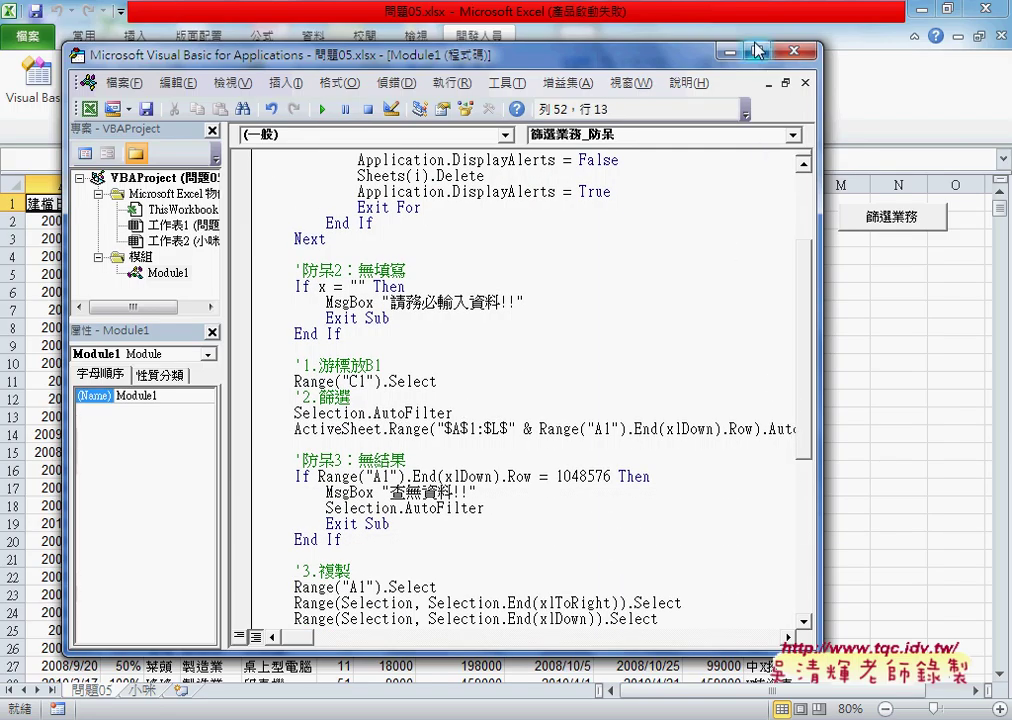
double_click(598, 50)
Step: Highlight AutoFilter, Field:=3 and Criterial on the filter line, narrowing the Project pane
drag(700, 381, 779, 381)
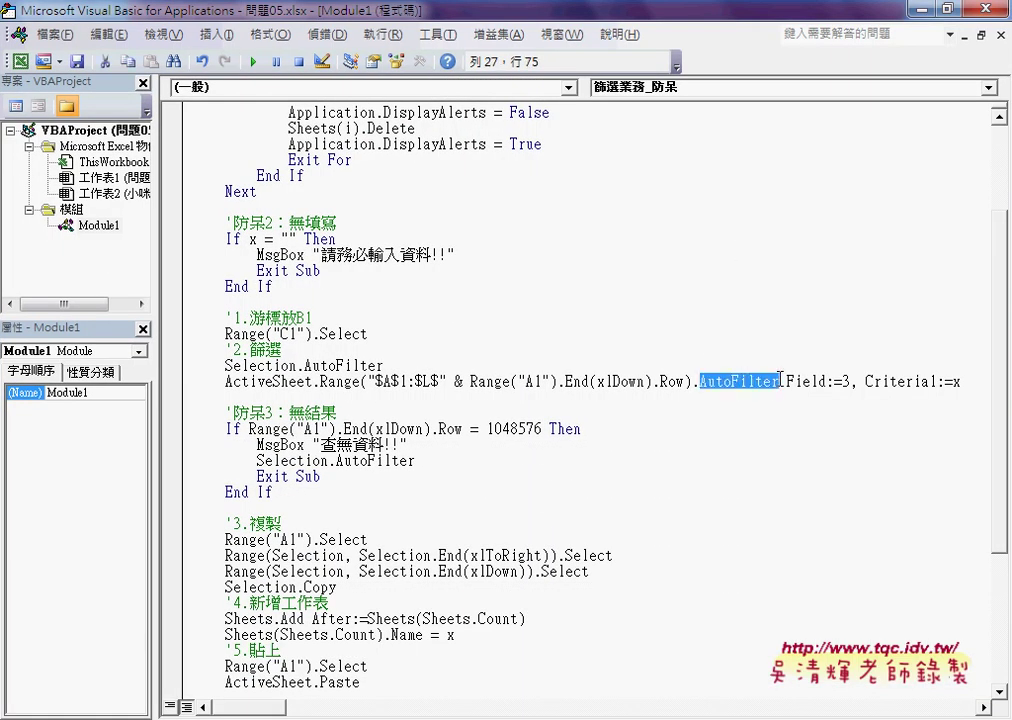
drag(853, 381, 786, 381)
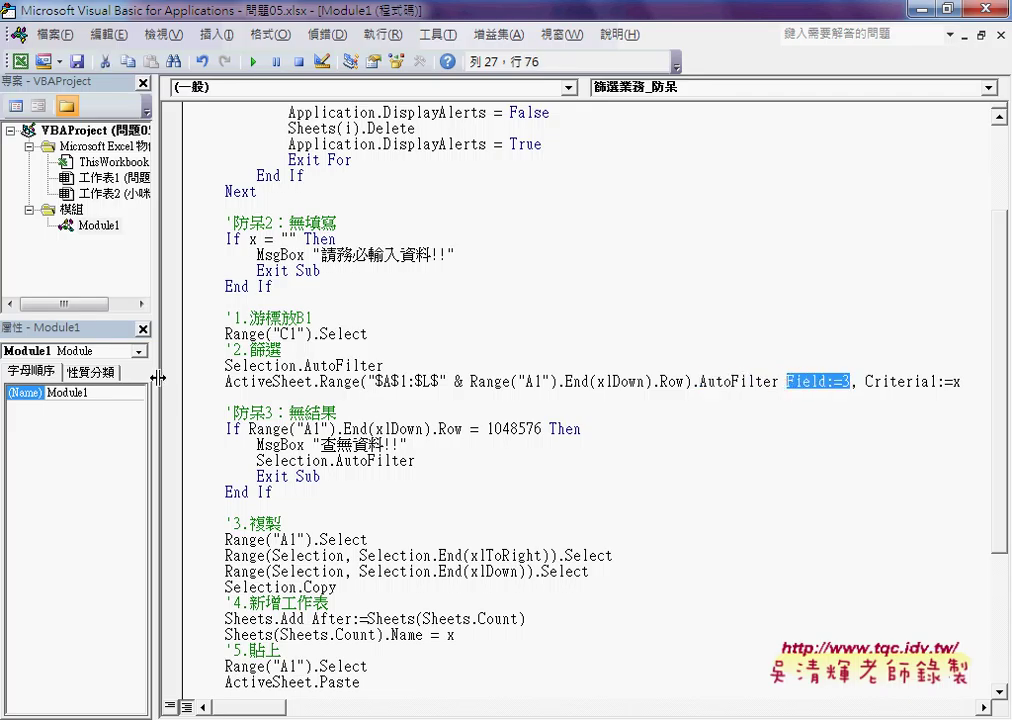
drag(153, 387, 64, 387)
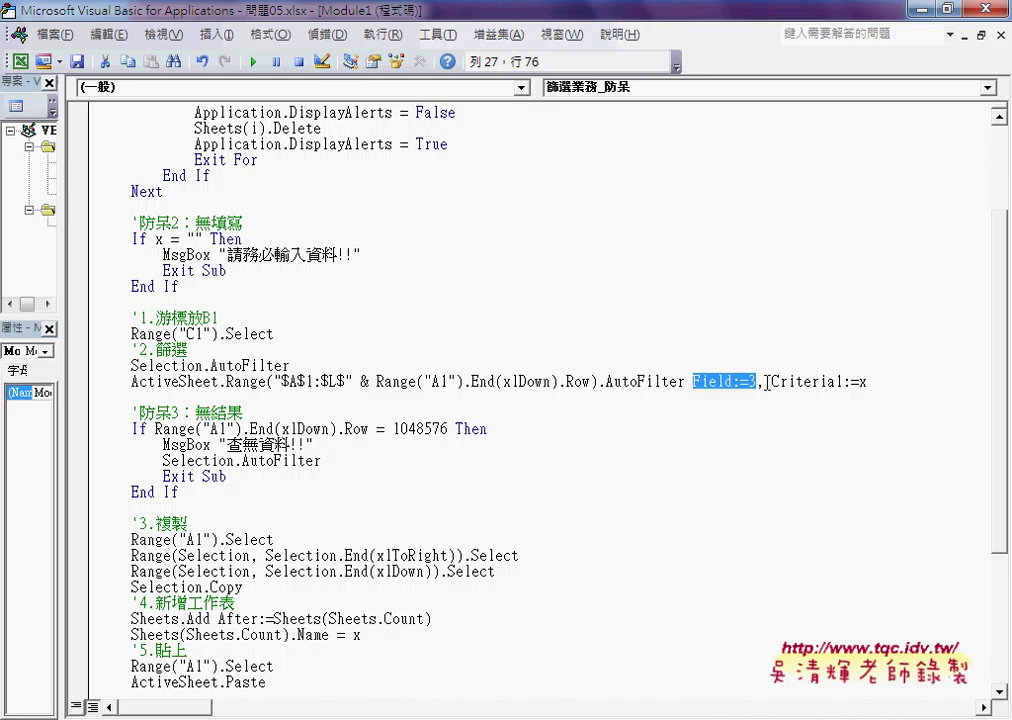
drag(764, 381, 845, 381)
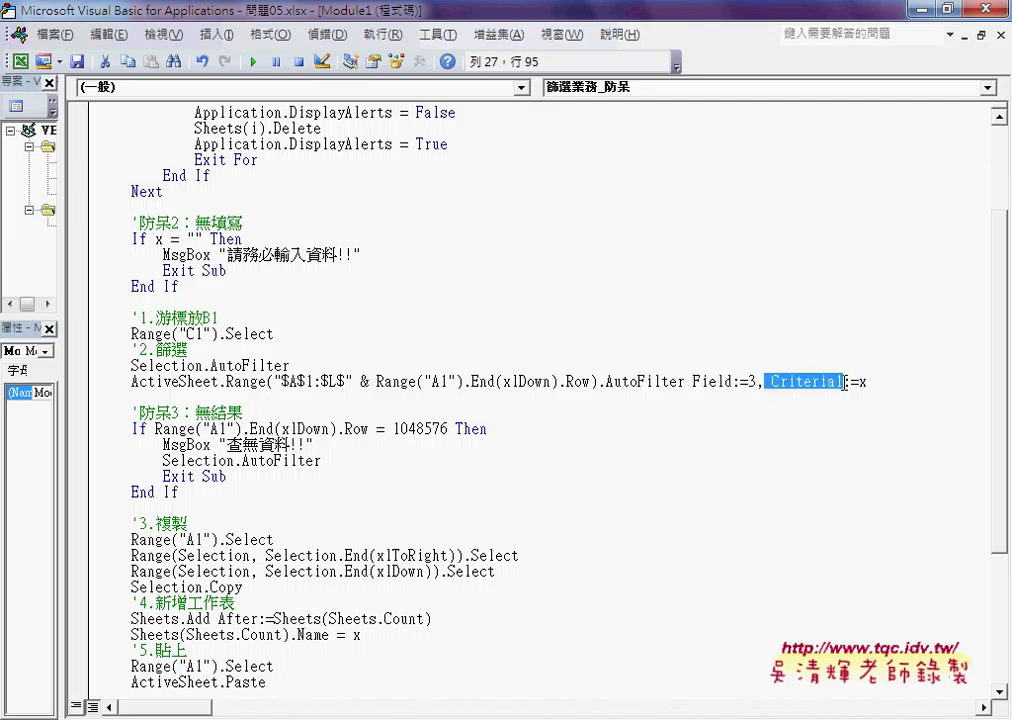
click(886, 383)
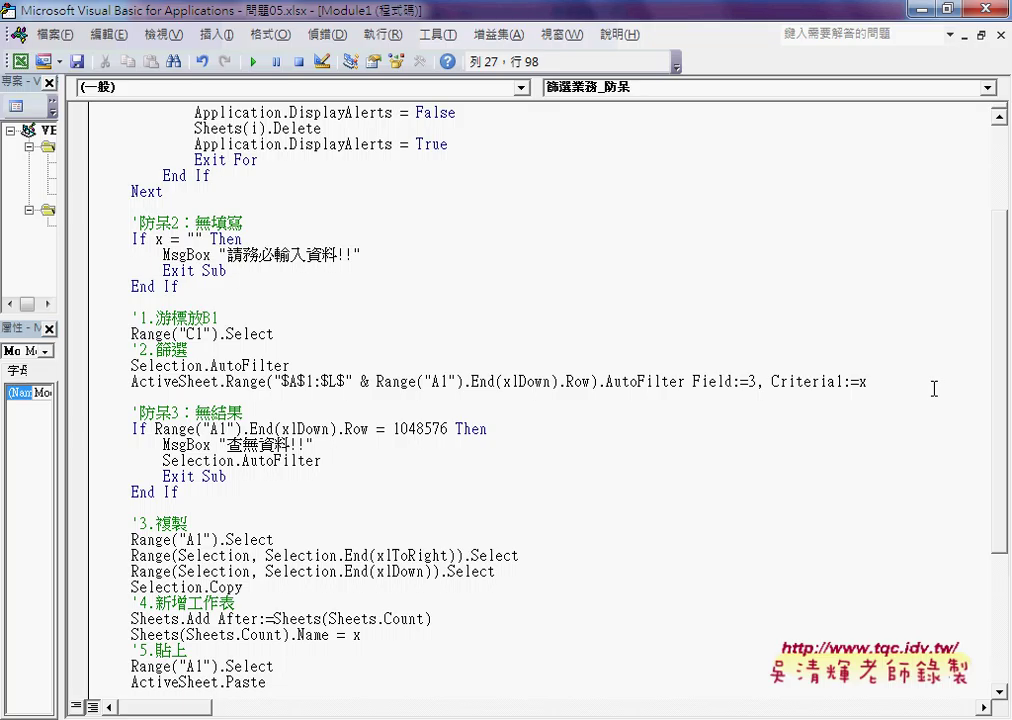
drag(771, 381, 857, 381)
Step: Back in Excel, select the 業務 header C1 and start recording a new macro
key(alt+F11)
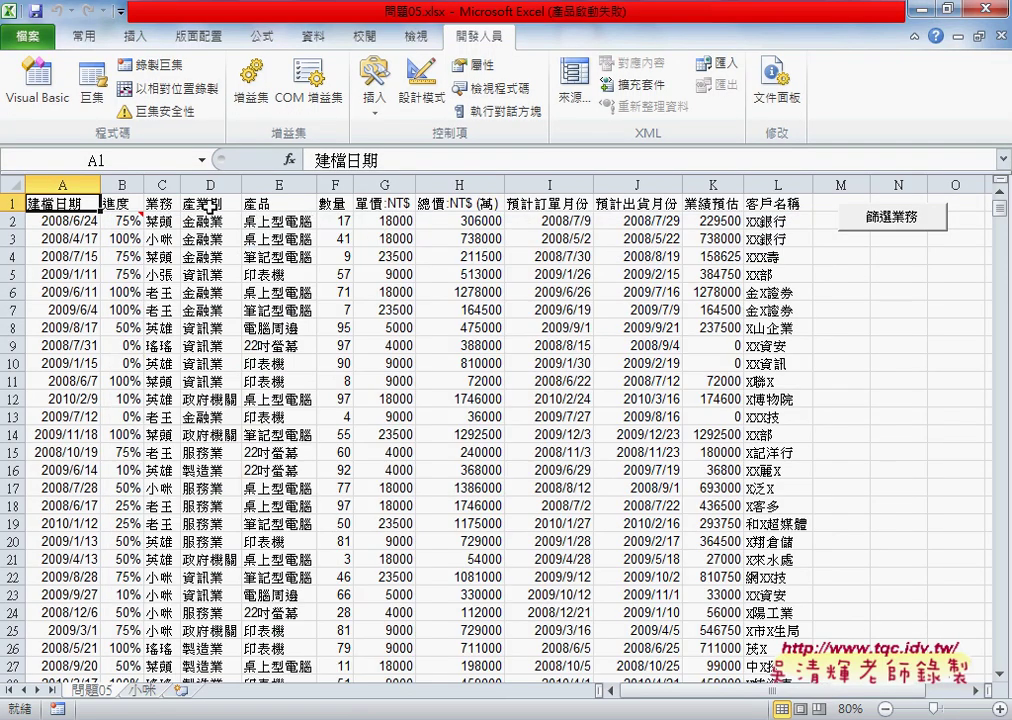
key(Right)
key(Right)
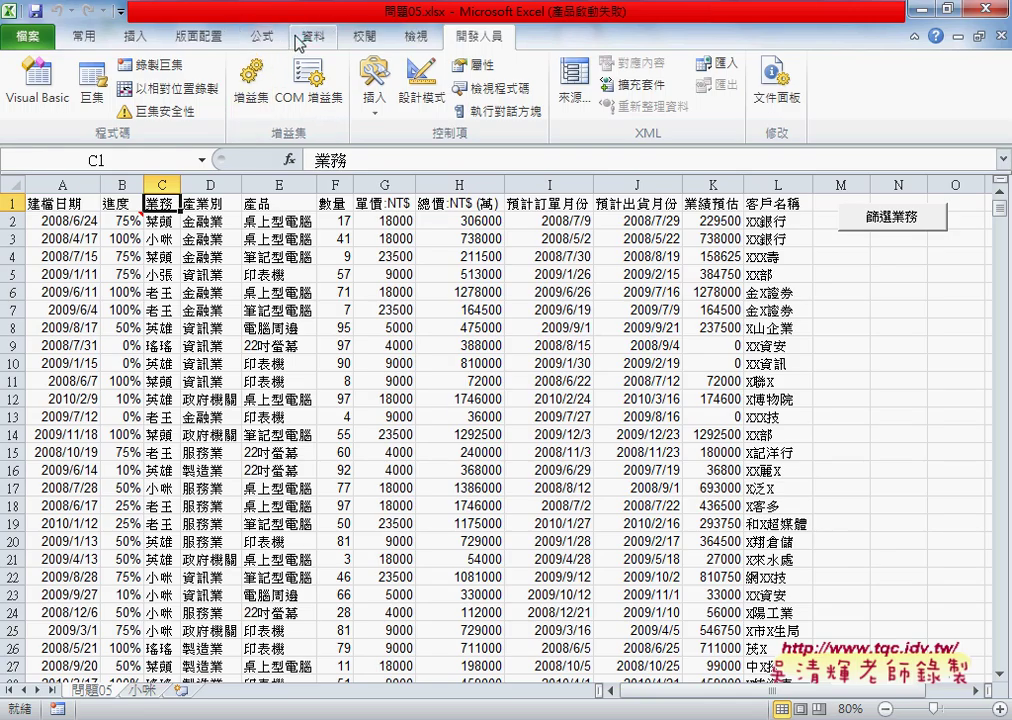
click(183, 70)
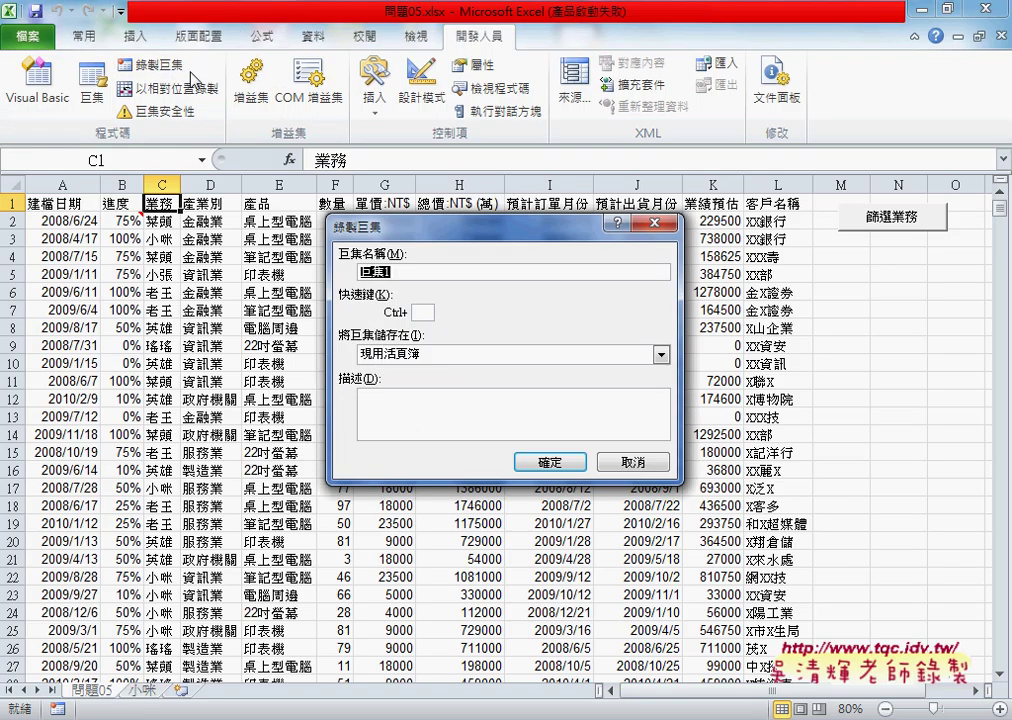
click(557, 464)
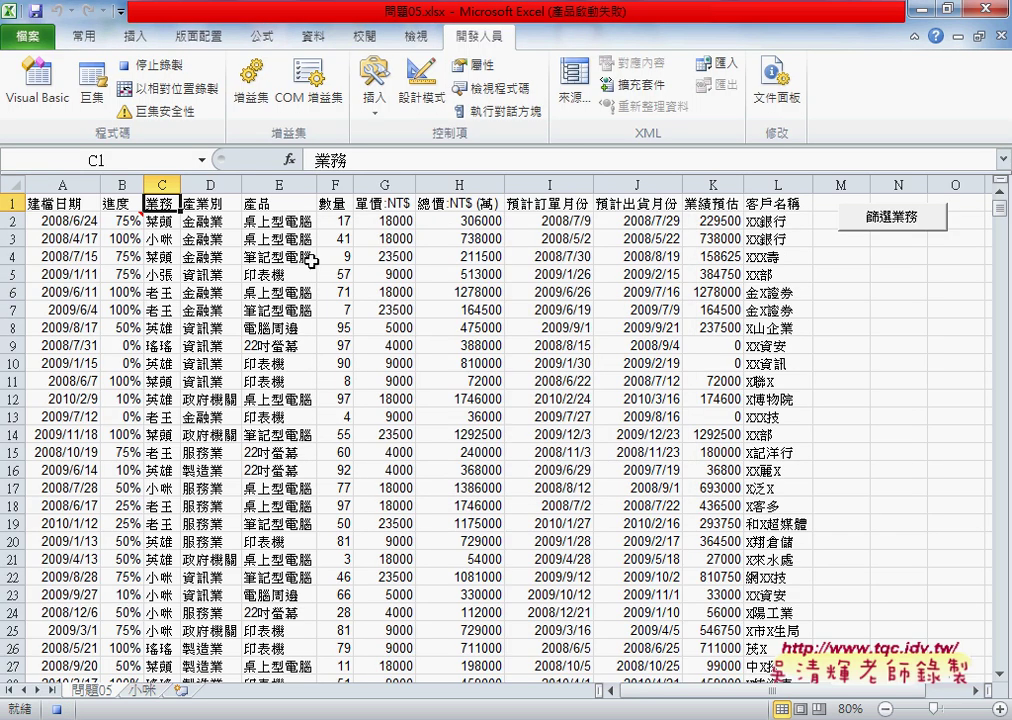
Step: Turn on Data filtering and show the 業務 column's Text Filters options
click(313, 36)
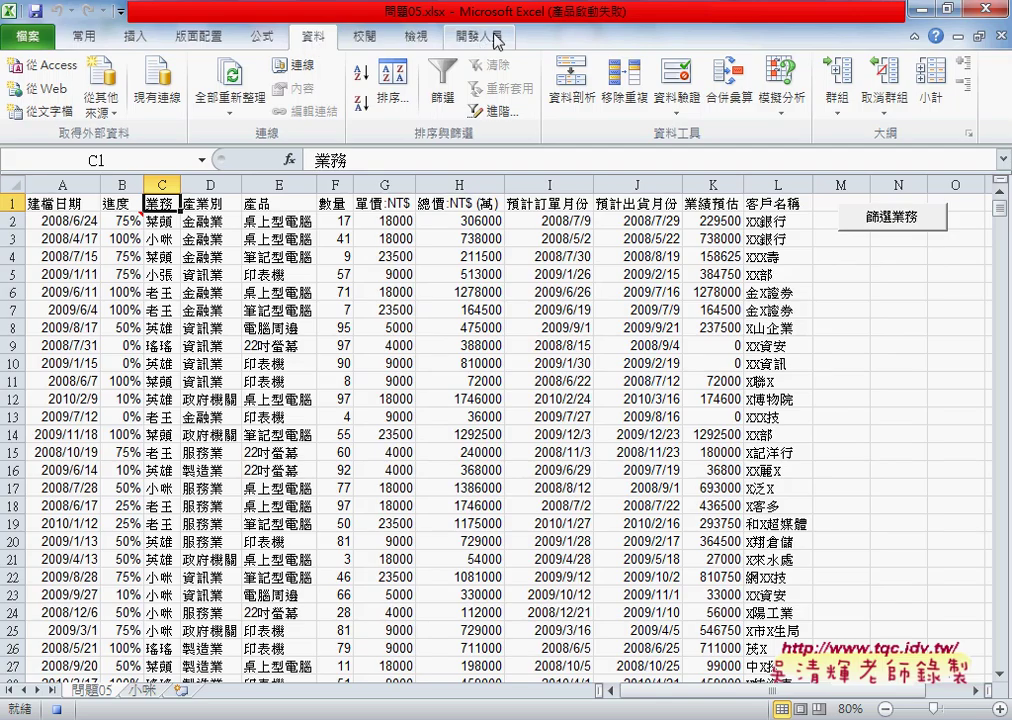
click(445, 84)
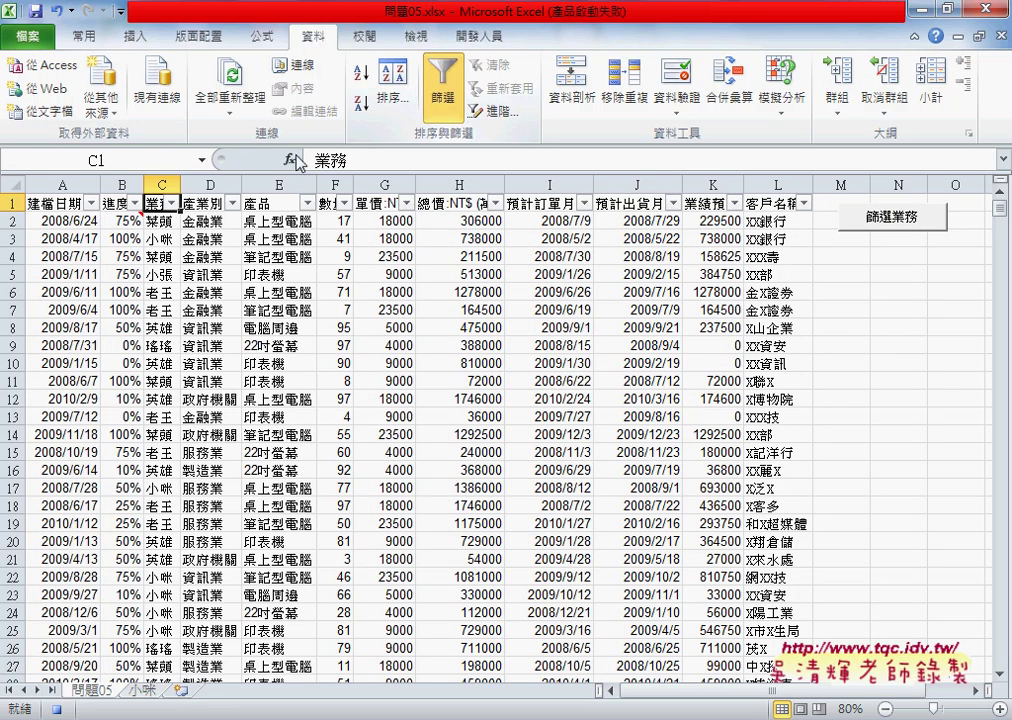
click(174, 204)
mouse_move(164, 356)
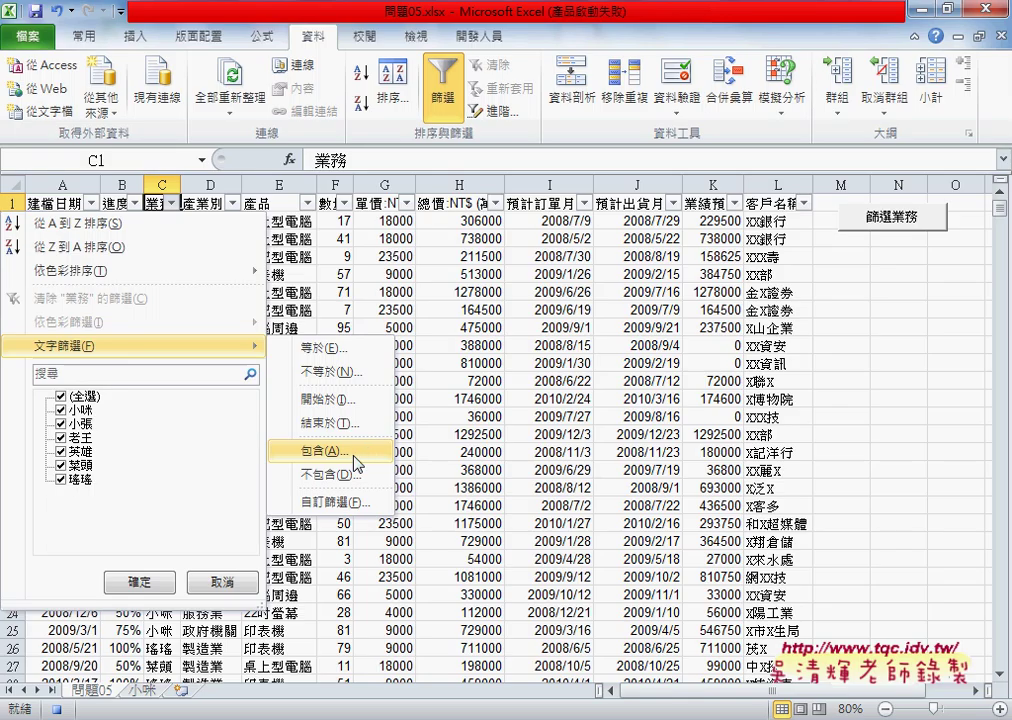
Step: Apply a custom 業務 filter: contains the first salesperson's name Or a second name, leaving 409 of 2499 rows
click(355, 457)
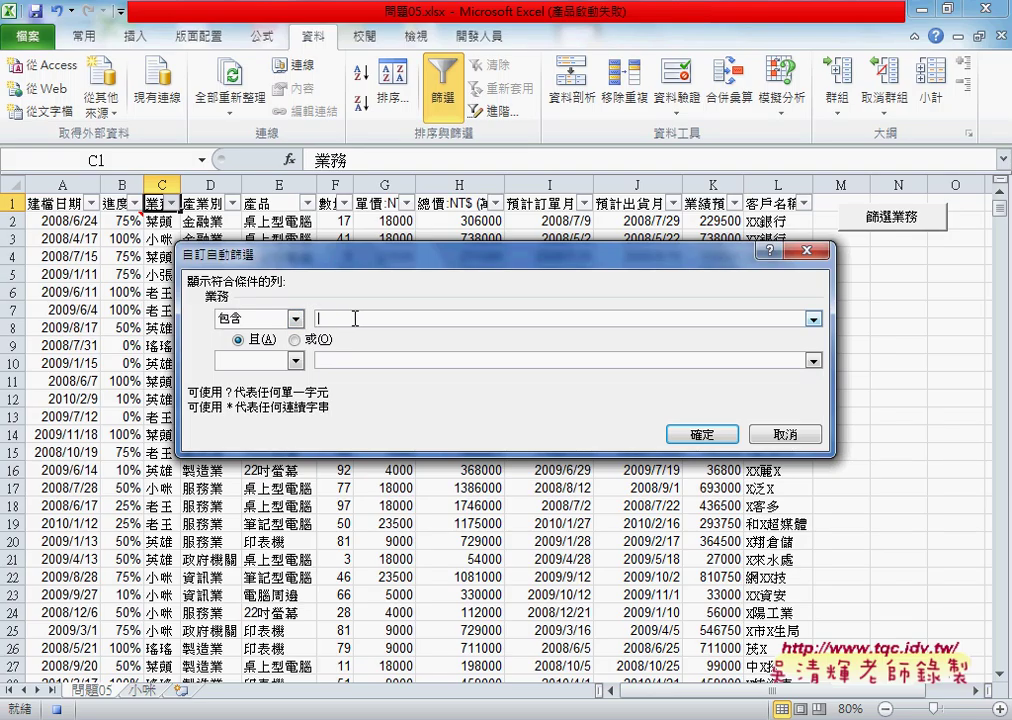
text(v)
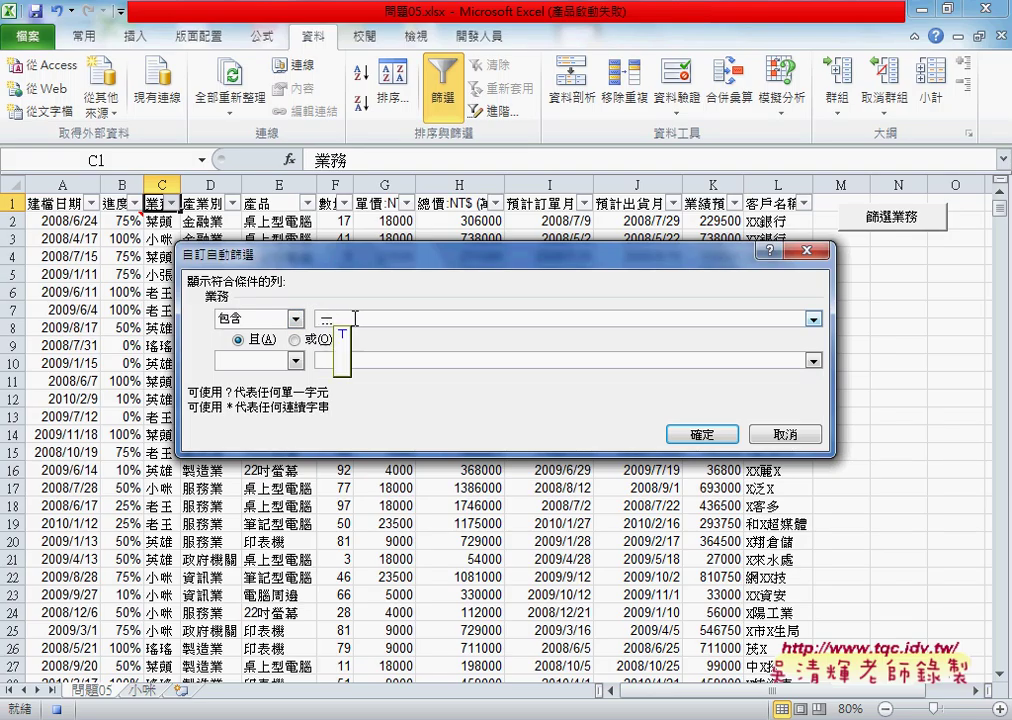
text(v)
text(小)
text(咪)
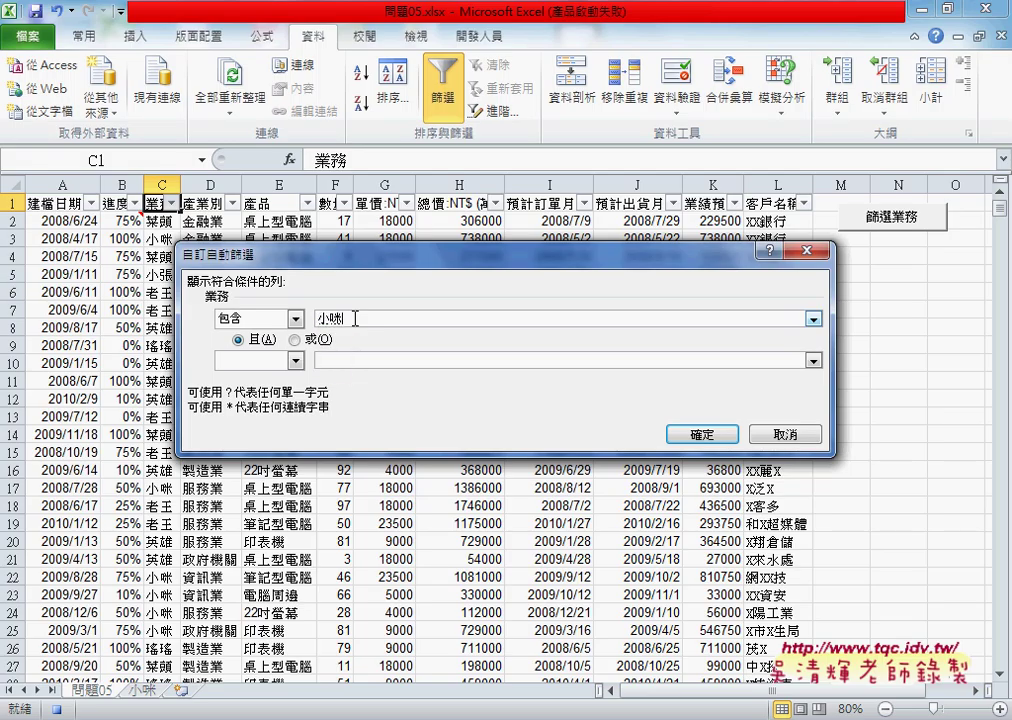
click(295, 339)
click(316, 361)
text(小)
key(Down)
text(張)
click(256, 318)
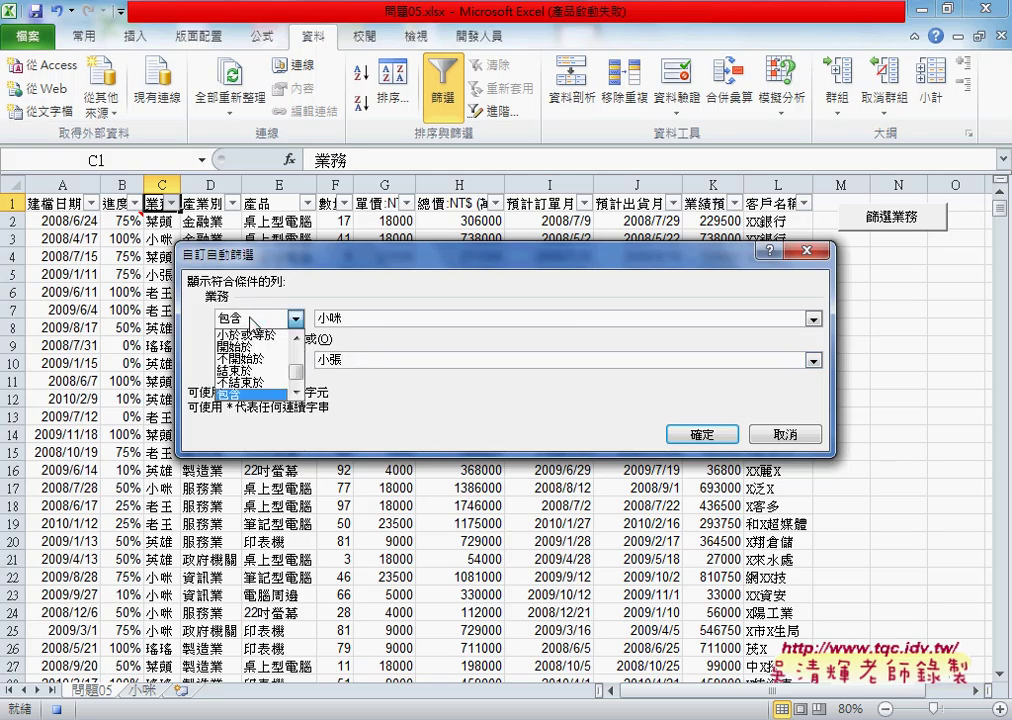
click(254, 320)
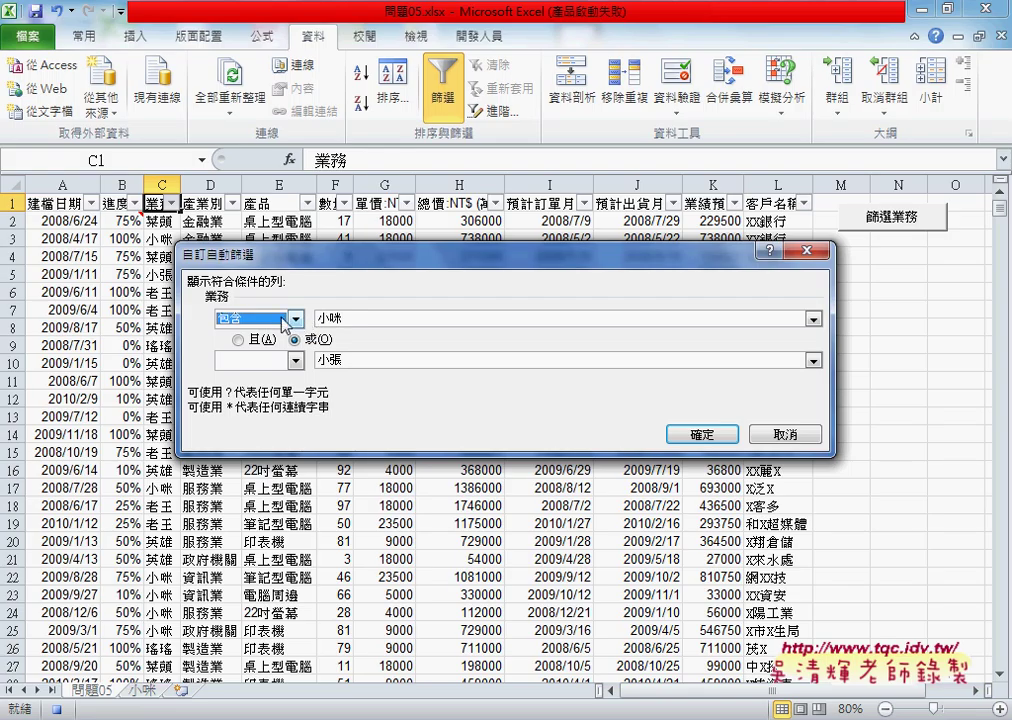
click(686, 436)
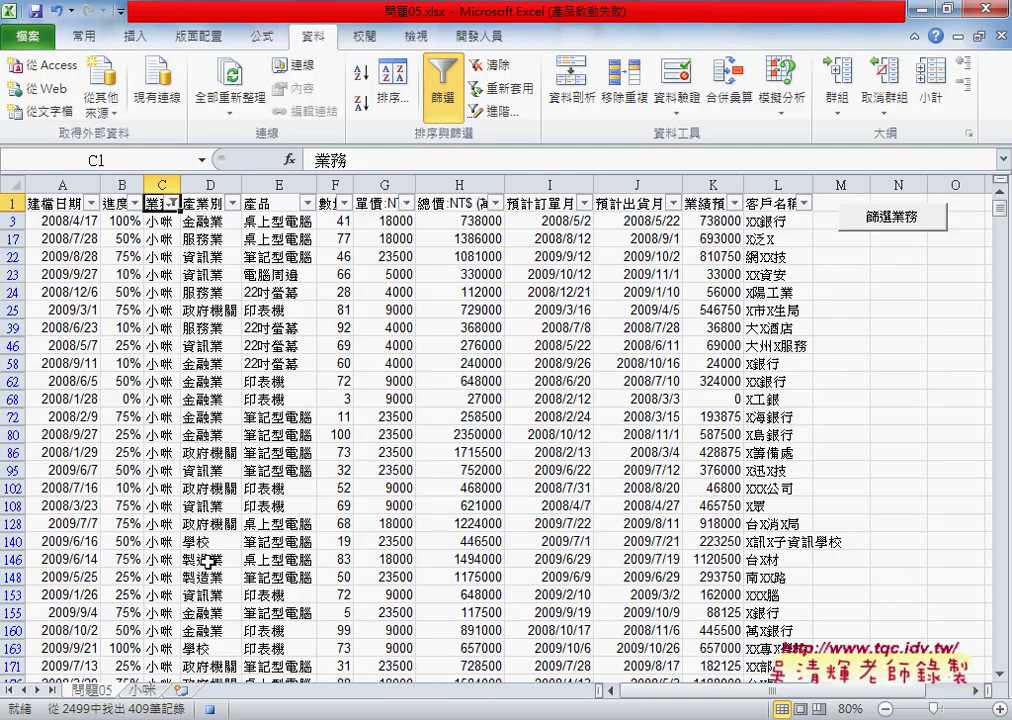
Step: Browse the 409 filtered rows, then switch Filter off so all records show
scroll(203, 558, down, 3)
scroll(203, 600, down, 5)
scroll(203, 600, down, 2)
scroll(203, 553, down, 7)
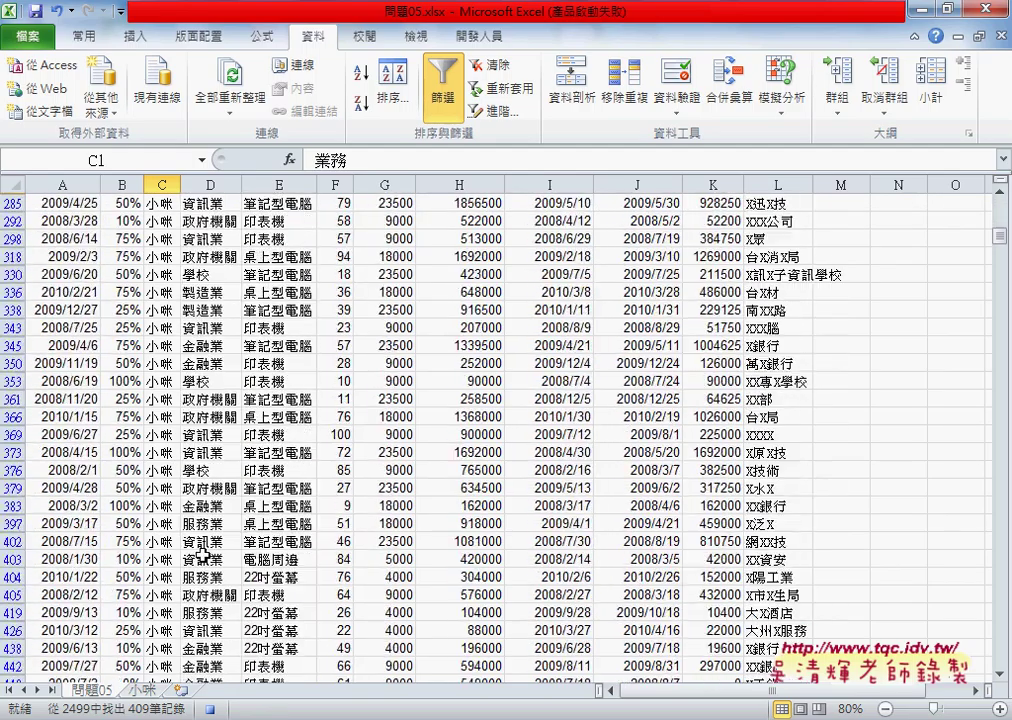
scroll(203, 553, down, 4)
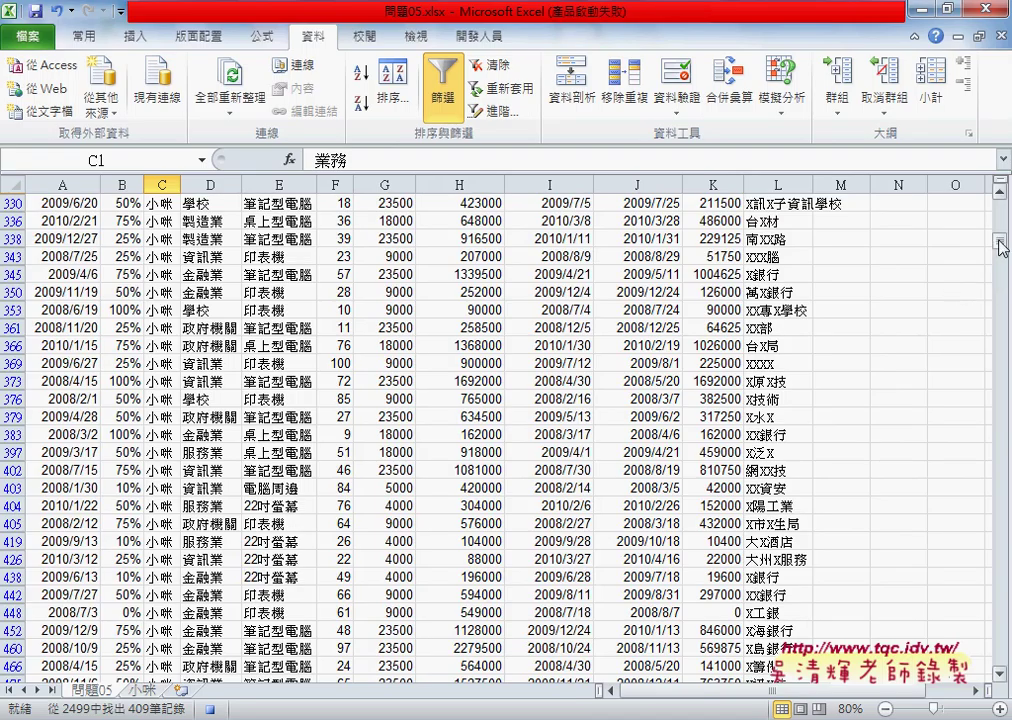
drag(997, 242, 998, 364)
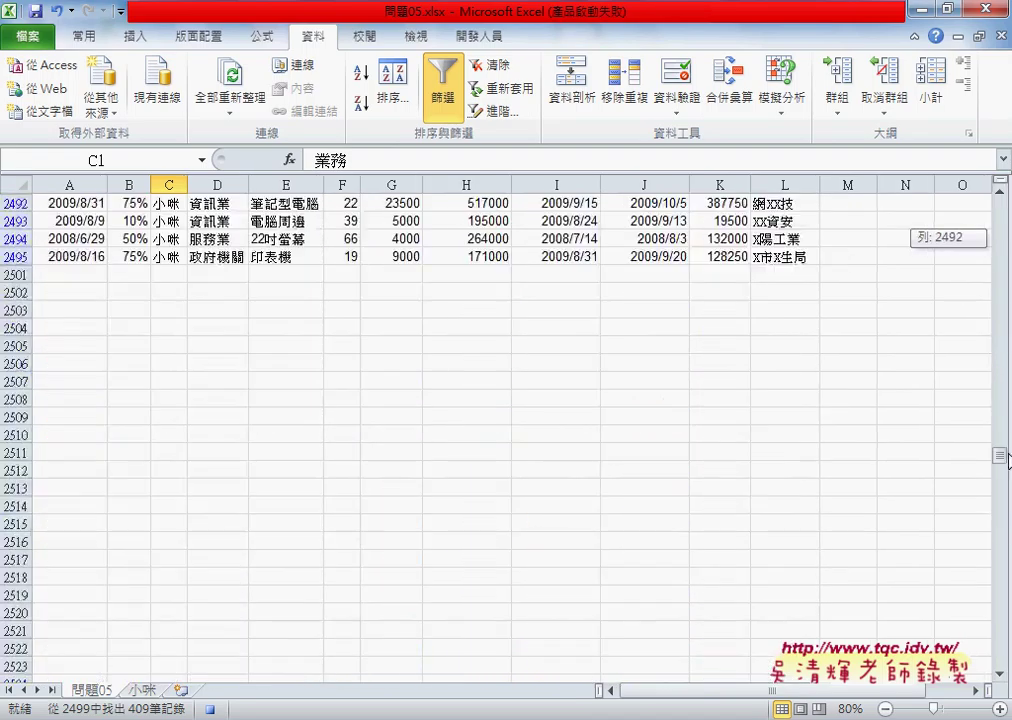
drag(1008, 455, 1001, 195)
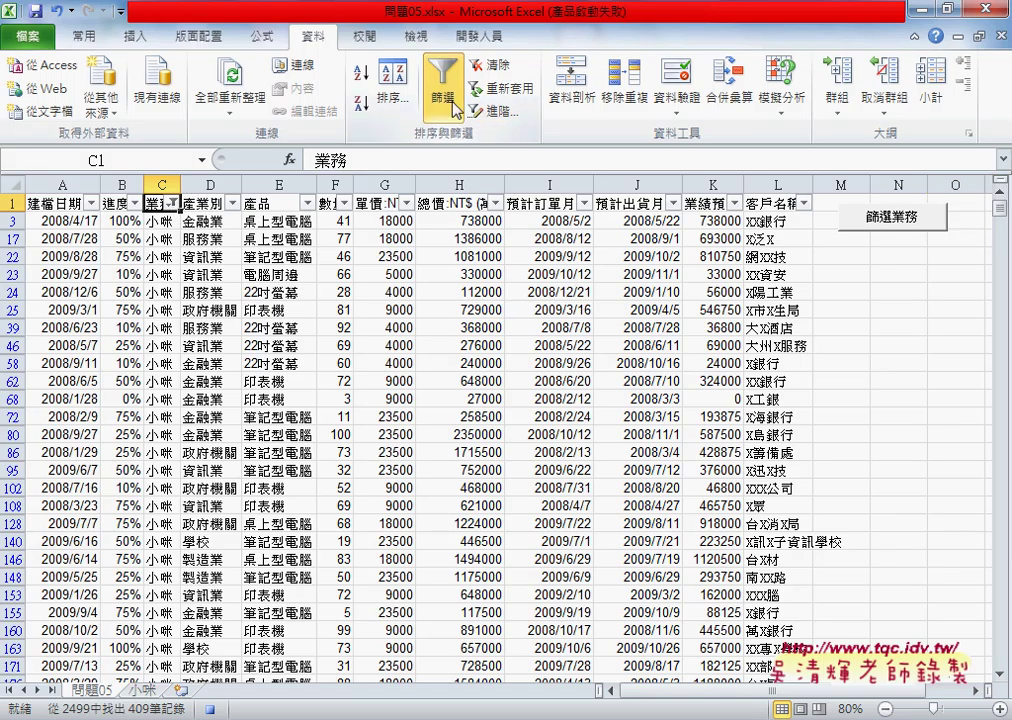
scroll(390, 38, down, 3)
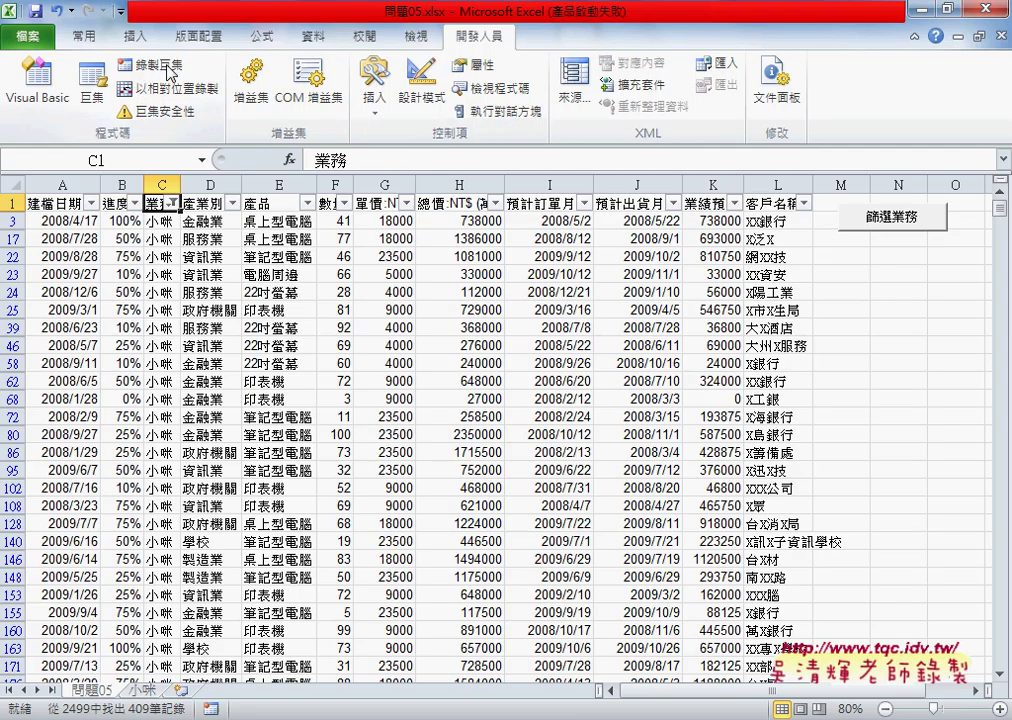
click(316, 38)
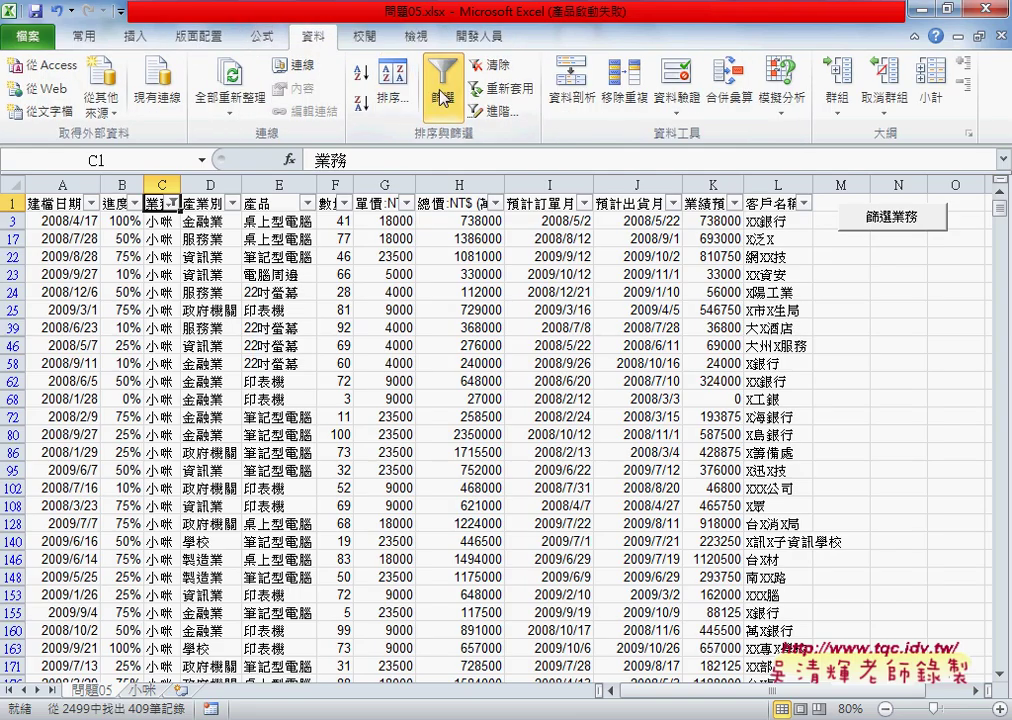
click(445, 80)
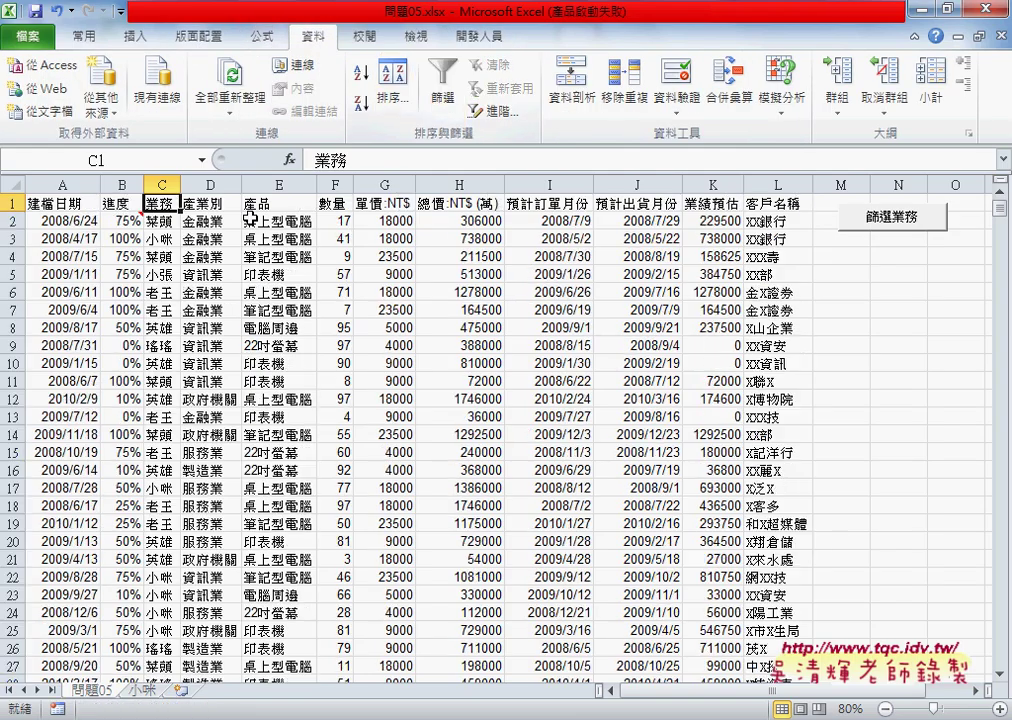
Step: Select C5, re-enable filtering and bring up column C's Text Filters
click(160, 274)
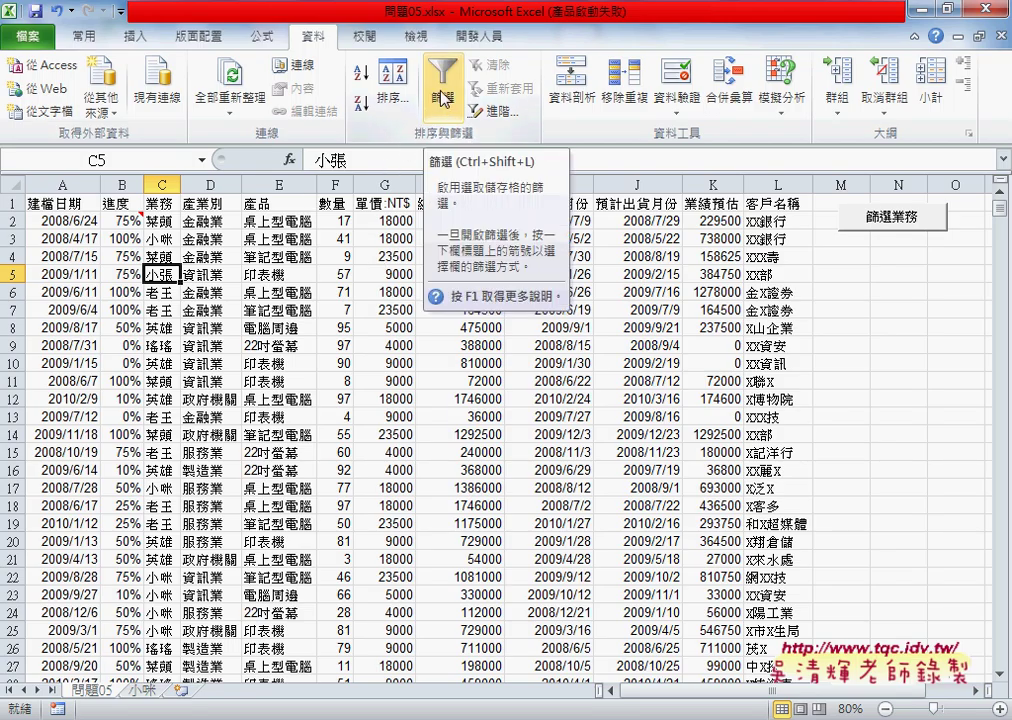
click(437, 104)
click(168, 204)
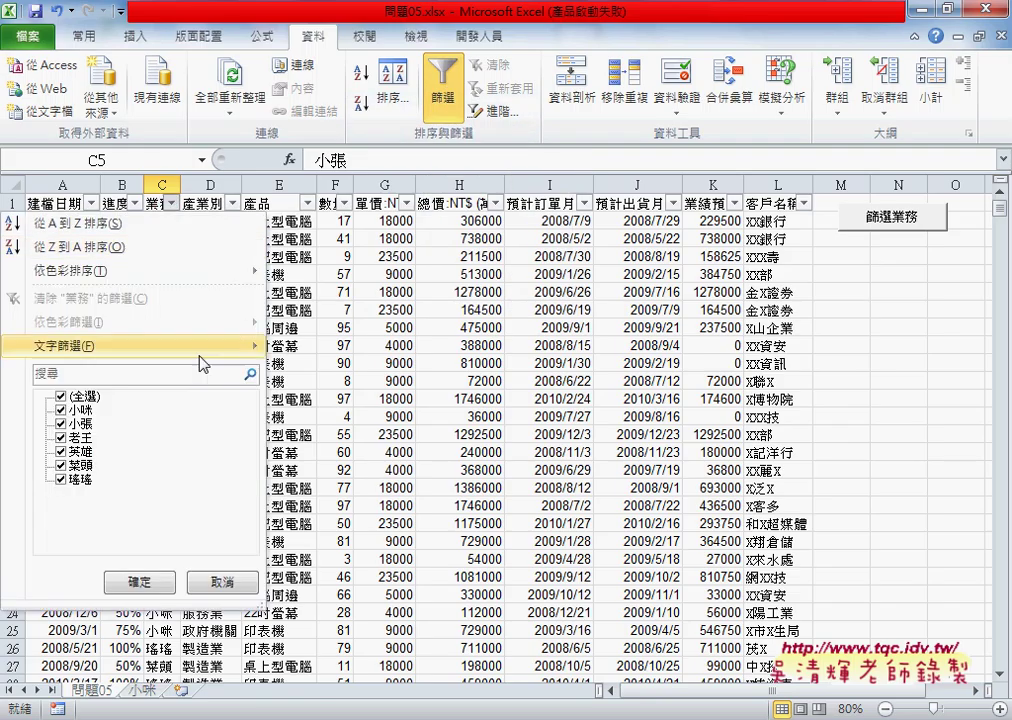
mouse_move(240, 345)
Step: Draft a 包含 / 或 / 包含 custom filter, cancel it, and bring up Record Macro
click(345, 452)
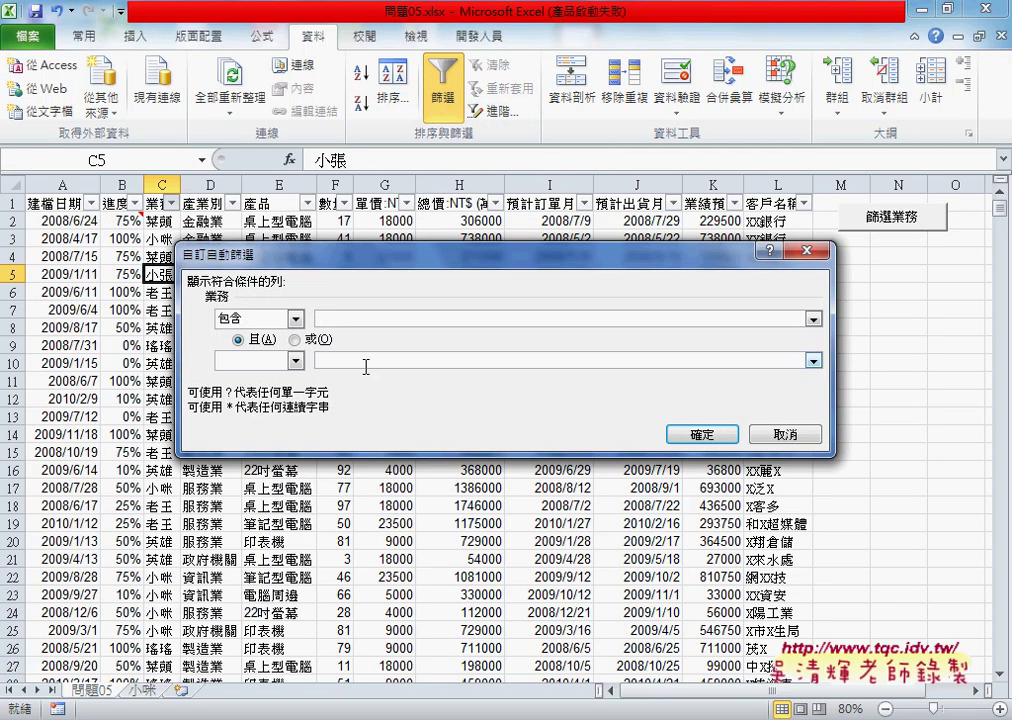
click(307, 341)
click(345, 319)
text(小)
key(Tab)
key(Tab)
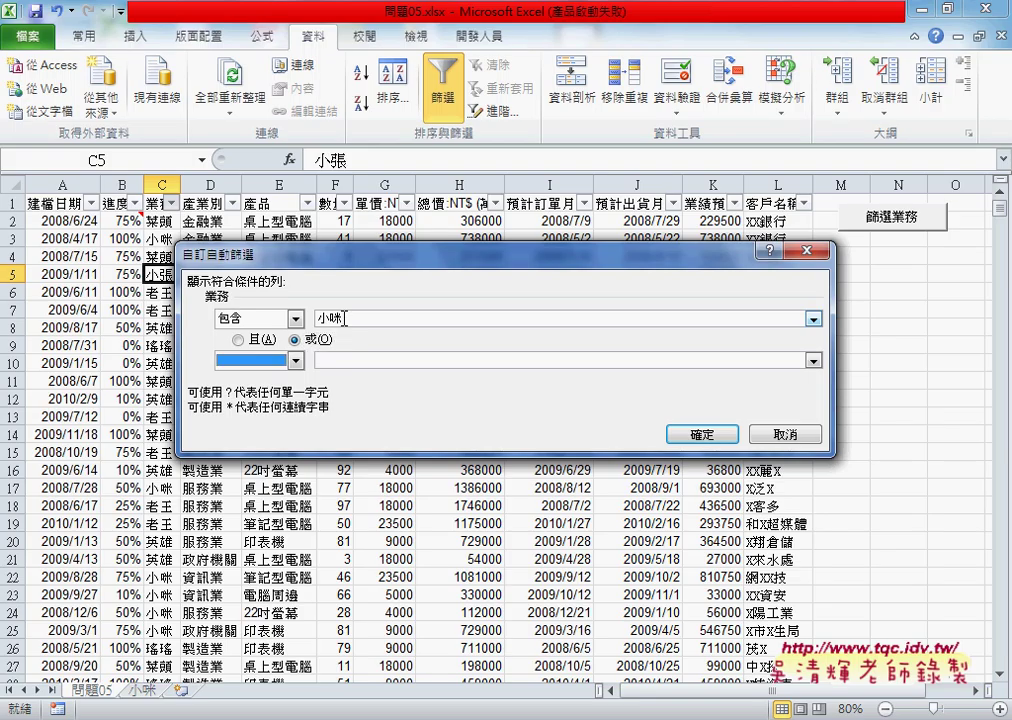
click(295, 360)
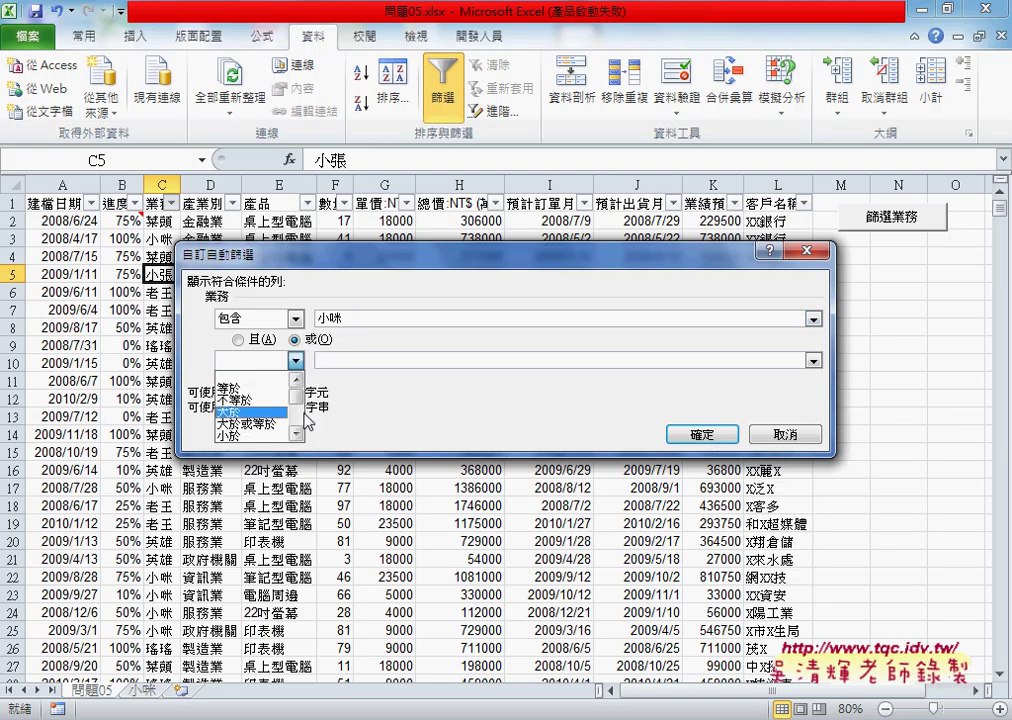
scroll(296, 403, down, 2)
click(240, 412)
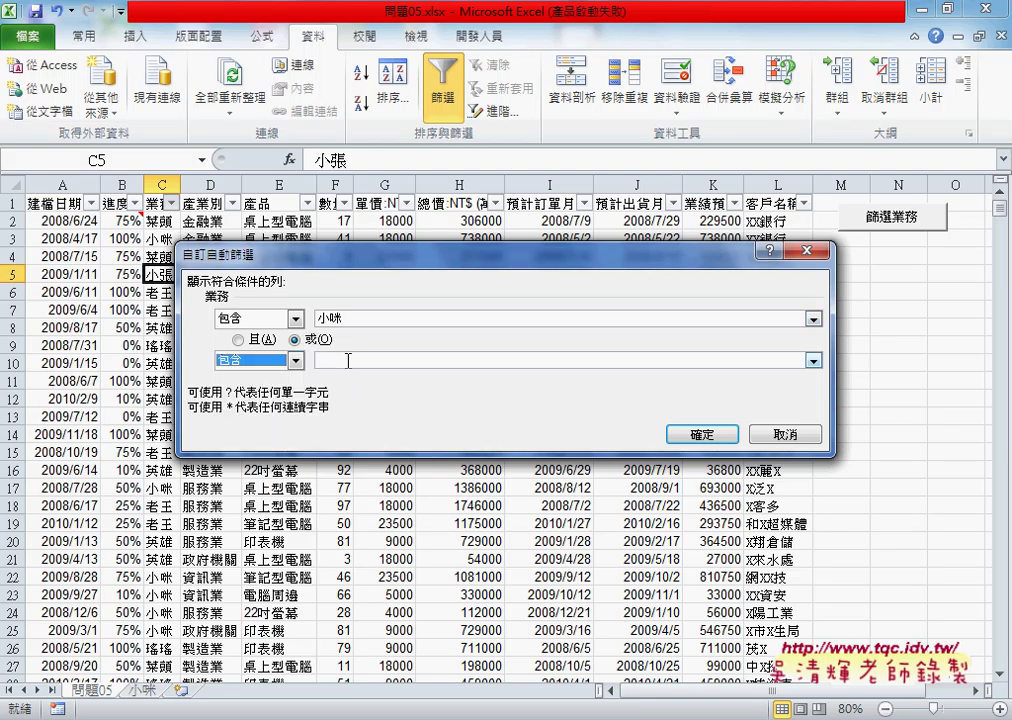
click(784, 434)
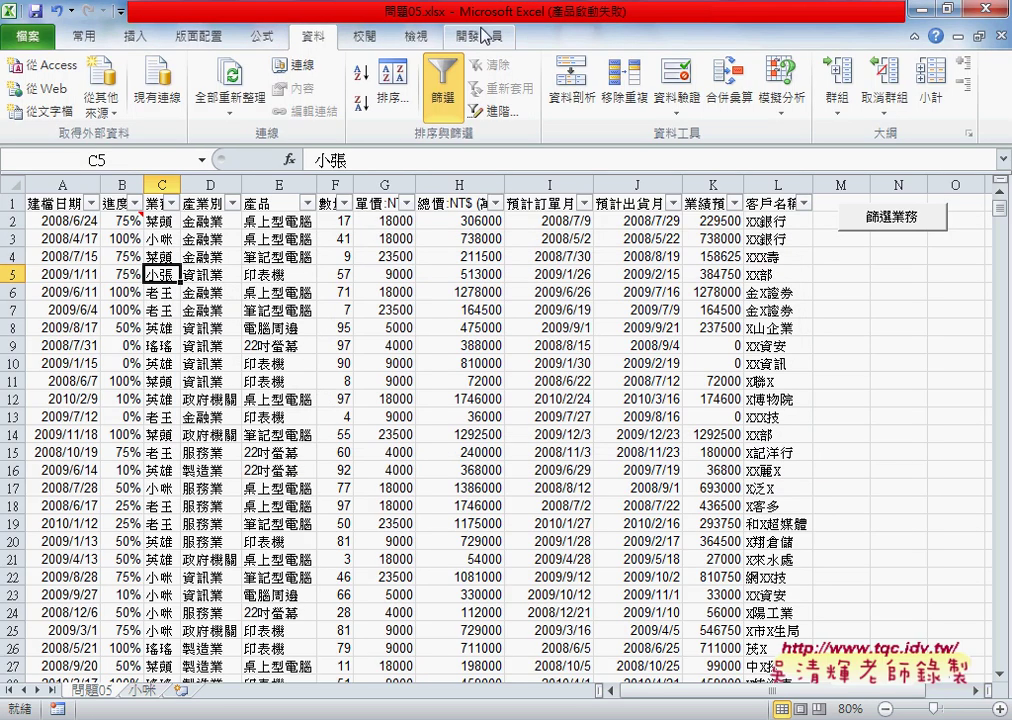
click(487, 38)
click(150, 63)
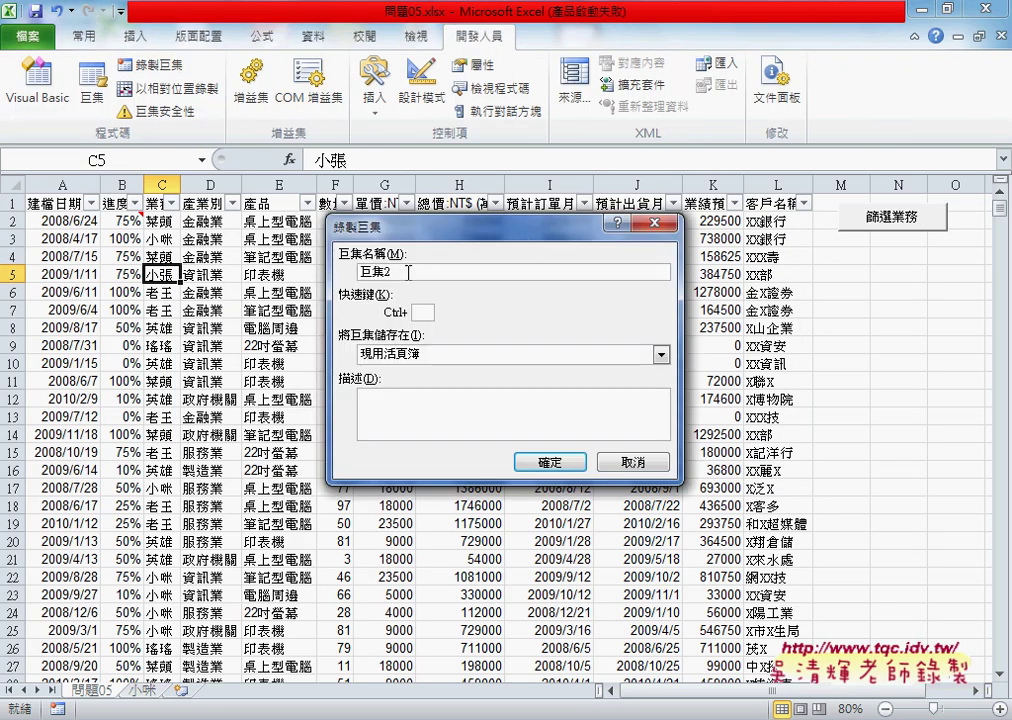
Step: Start recording over the existing 巨集1 and reset filtering on the table
click(550, 462)
click(420, 416)
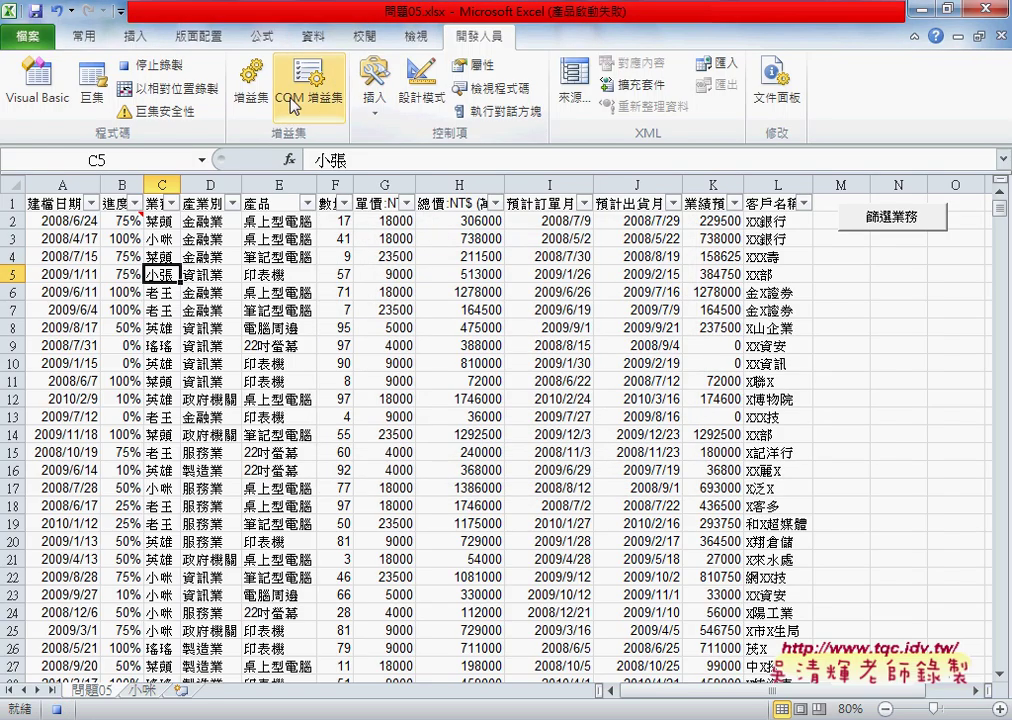
click(312, 36)
click(443, 110)
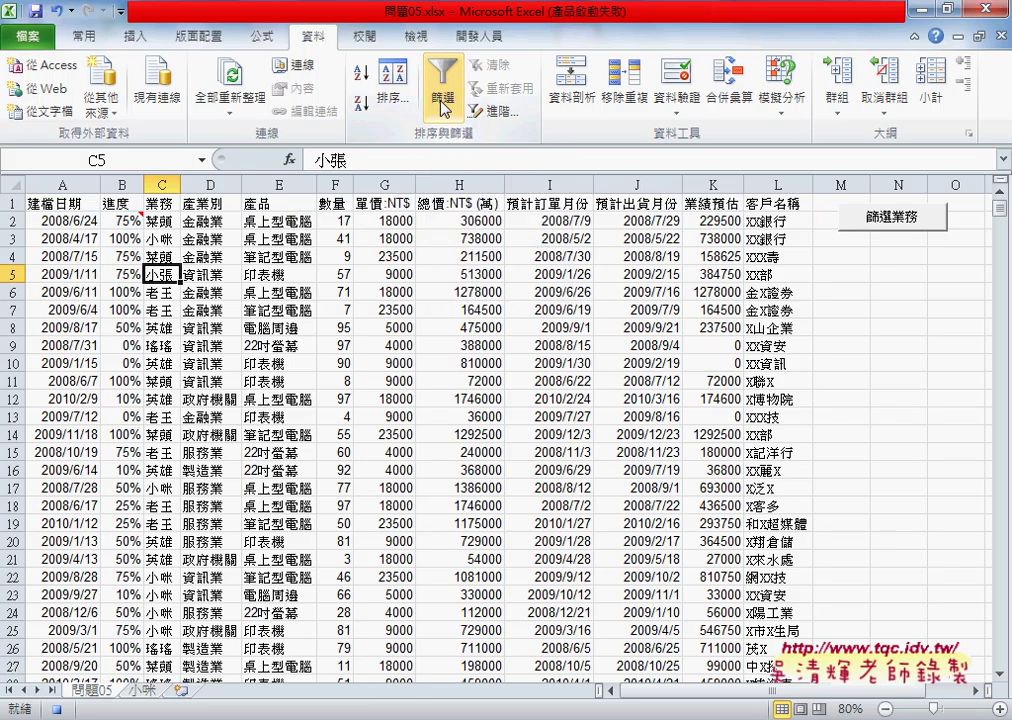
click(161, 203)
click(443, 100)
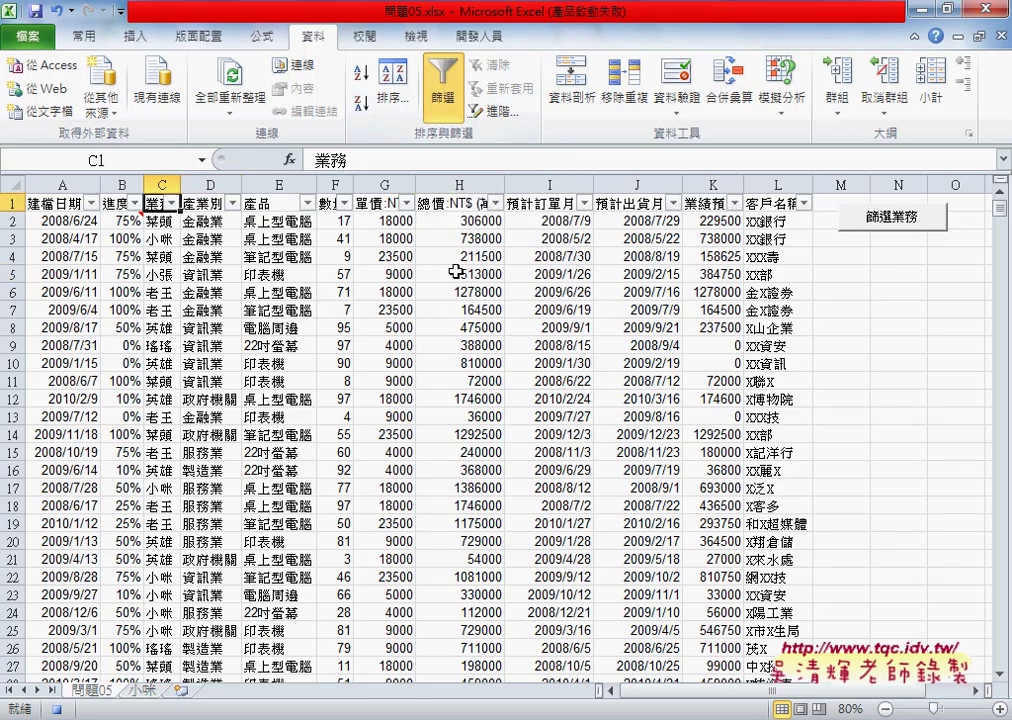
Step: Filter 業務 with custom 包含 conditions for both salespeople's names joined by And
click(171, 203)
mouse_move(150, 345)
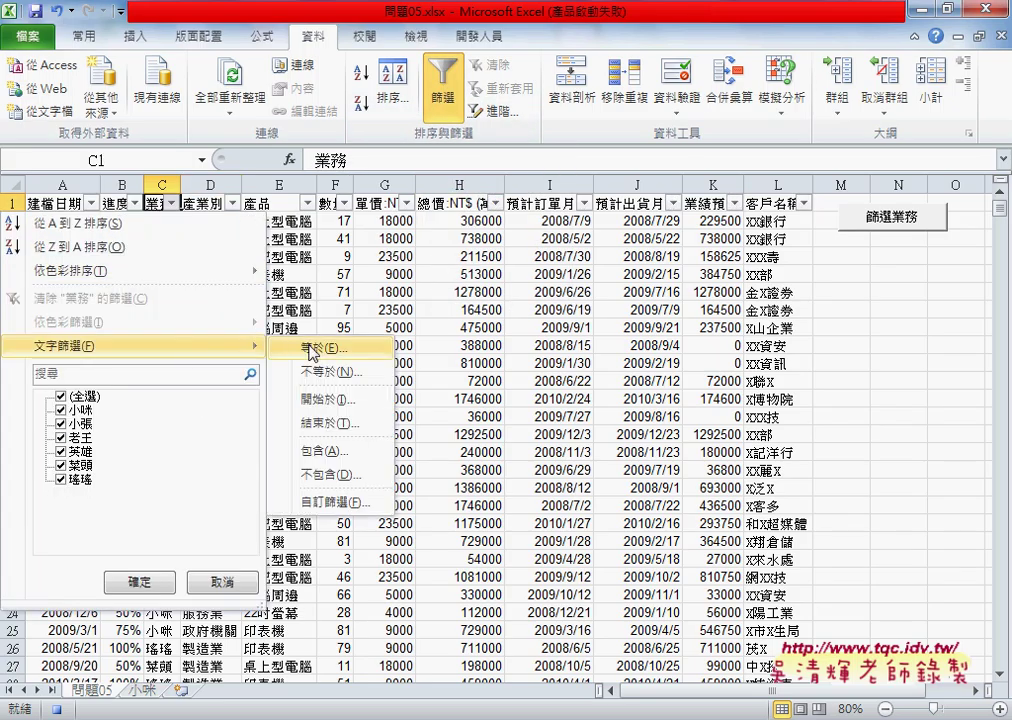
click(323, 450)
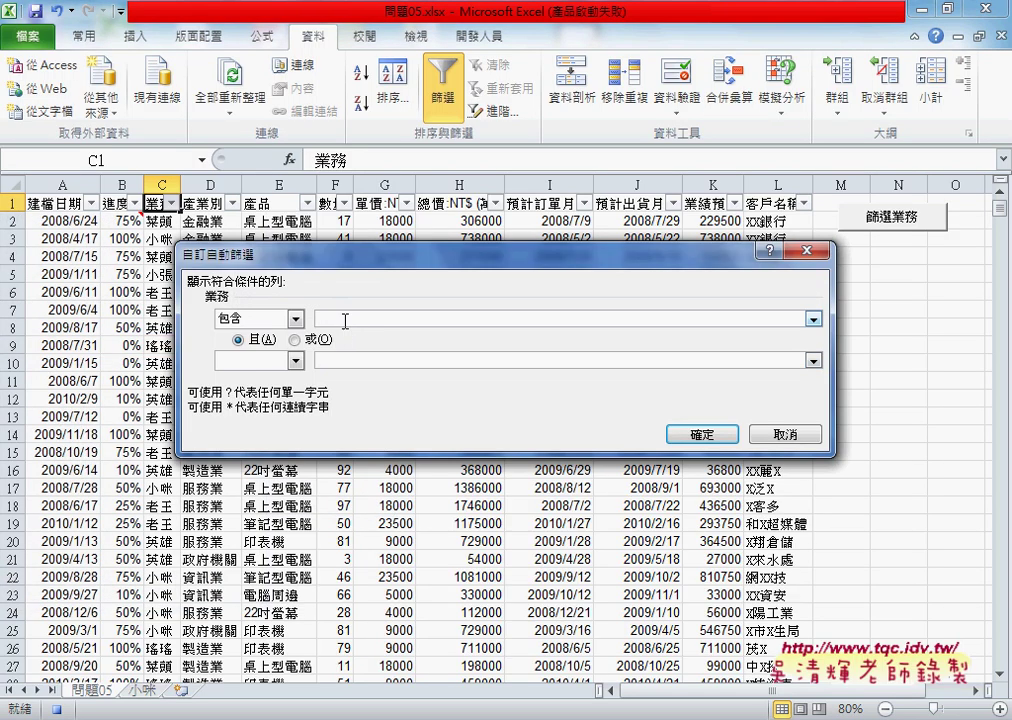
text(t)
text(小咪)
click(295, 360)
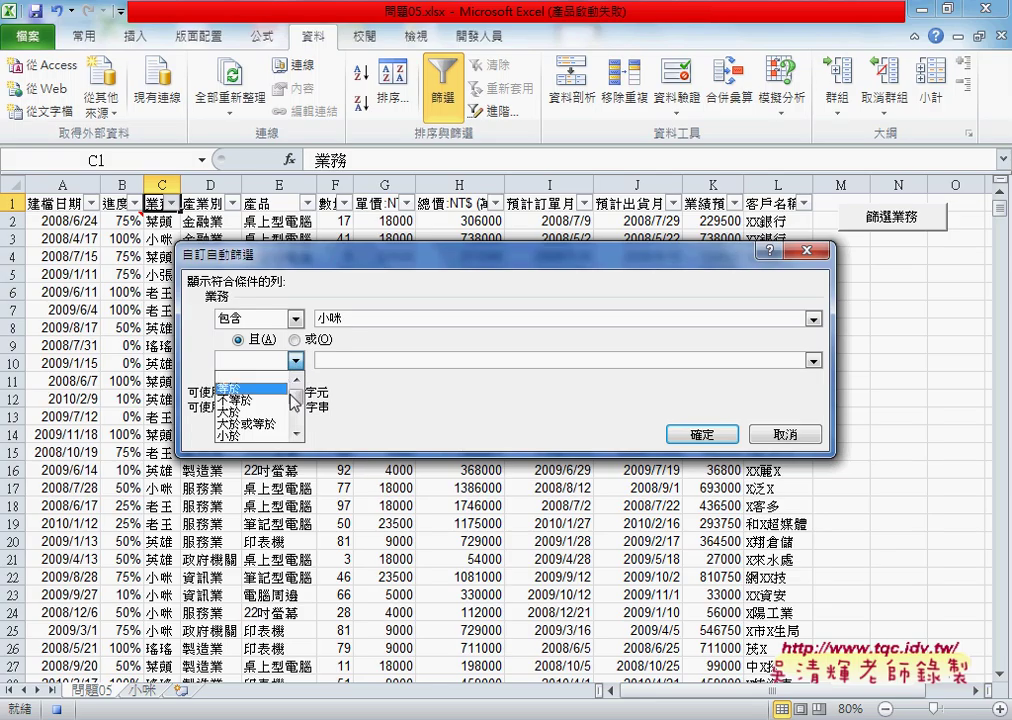
scroll(294, 405, down, 3)
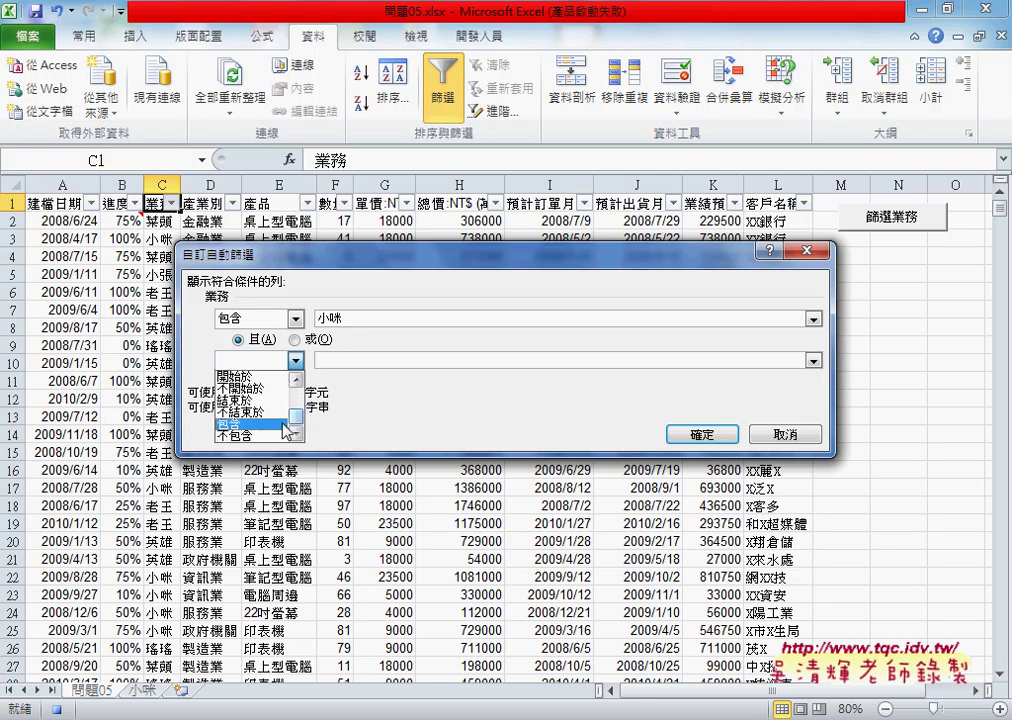
click(290, 418)
click(337, 362)
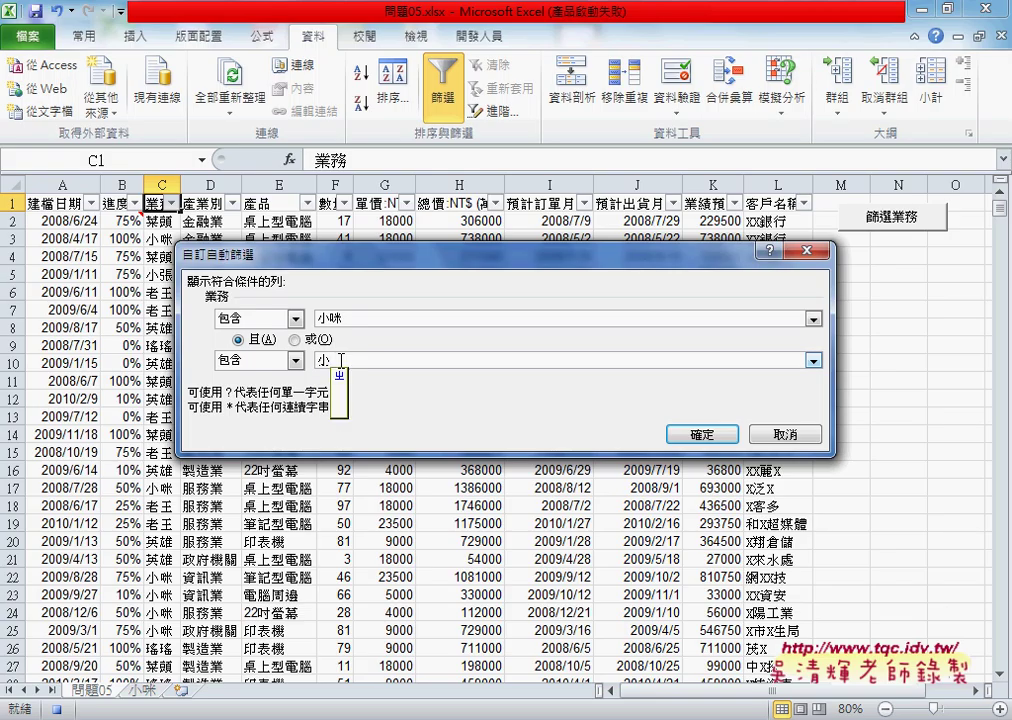
text(小張)
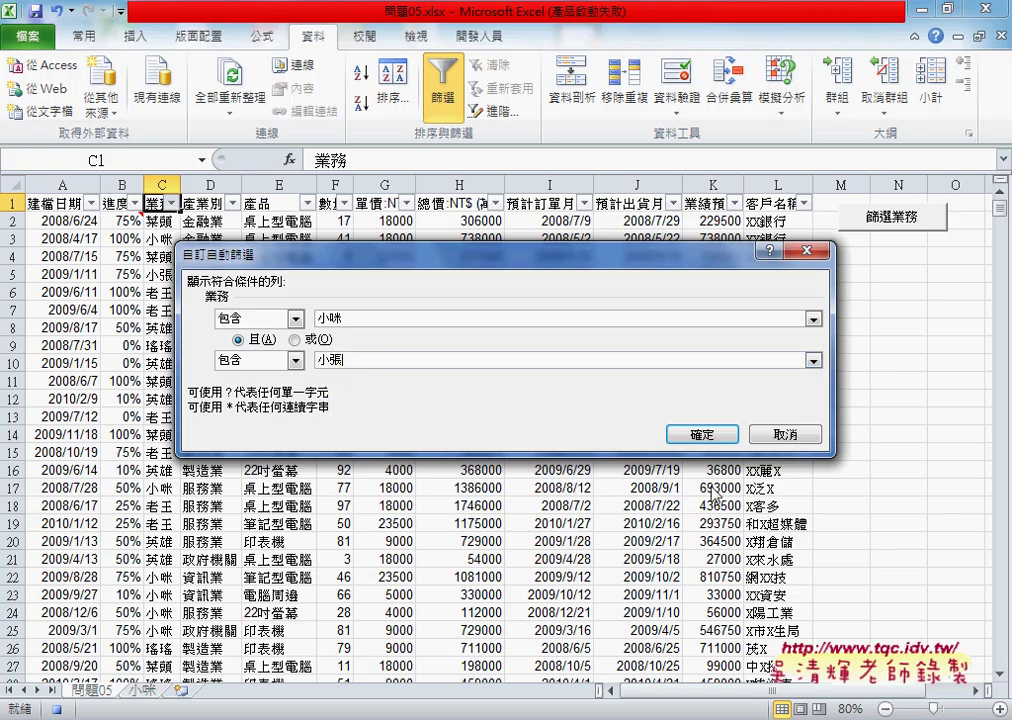
click(702, 435)
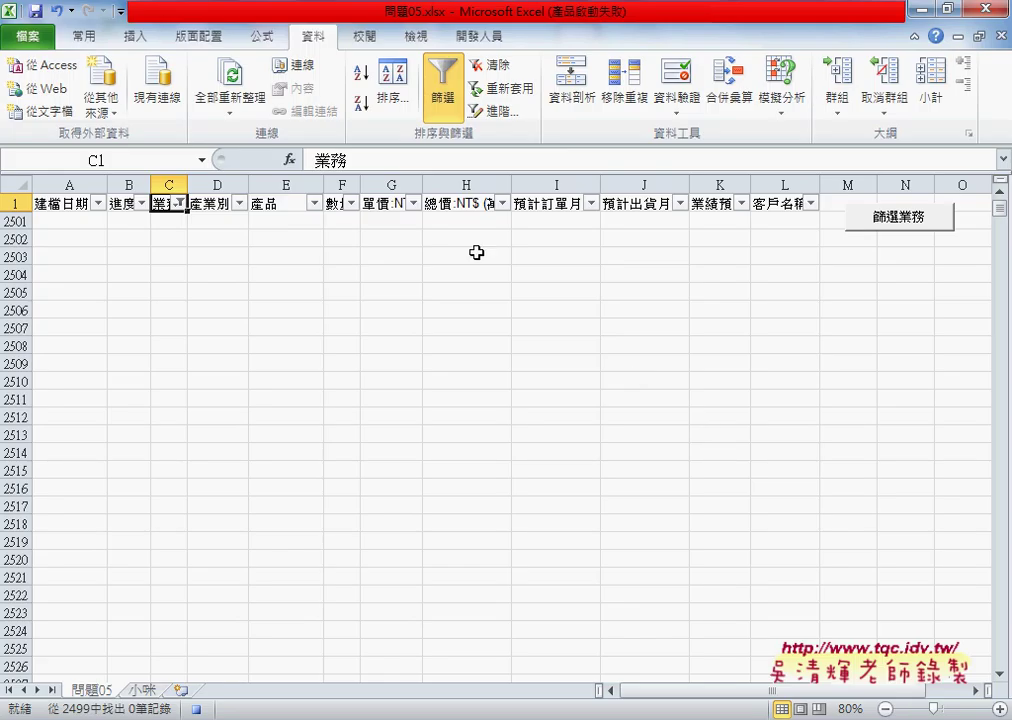
Step: Stop recording and open 巨集1's code in the VBA editor
click(475, 40)
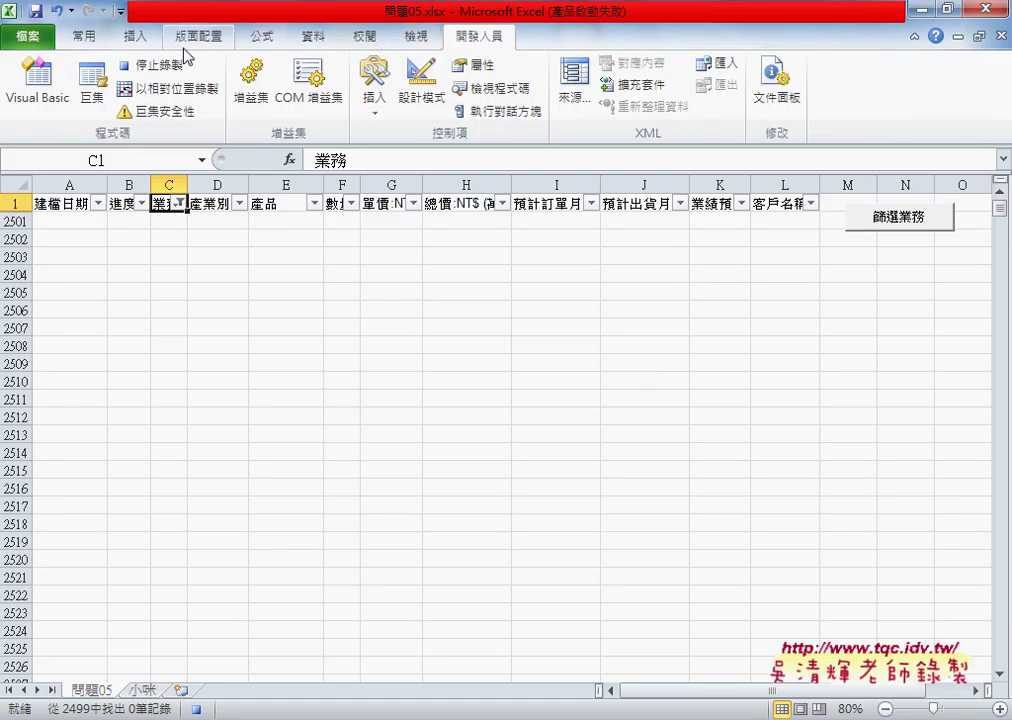
click(136, 64)
click(97, 104)
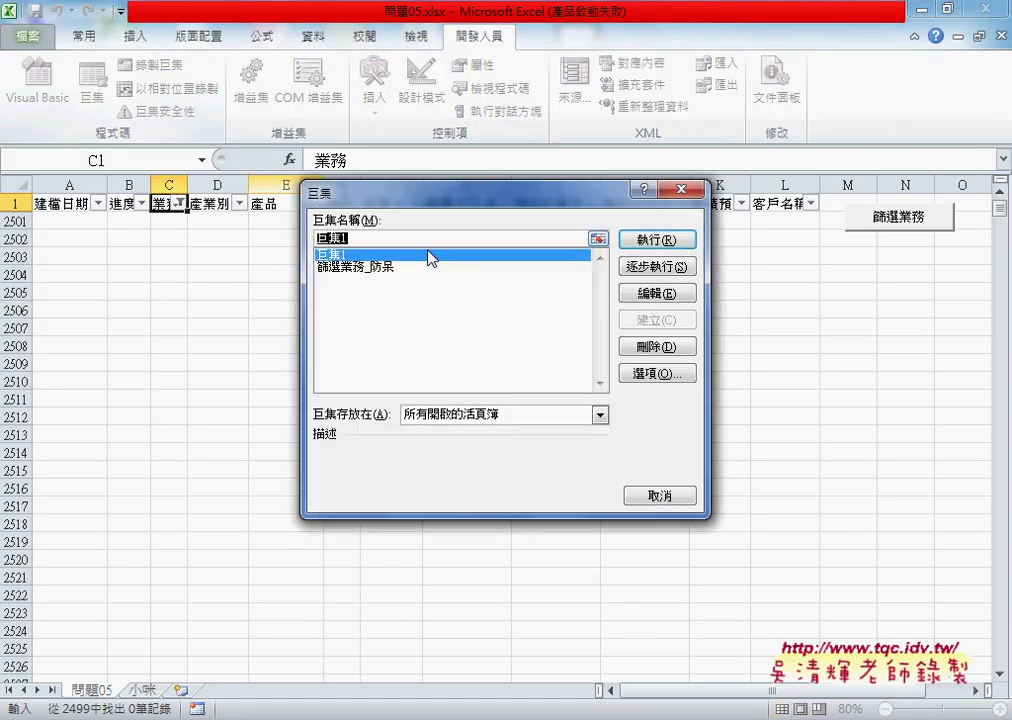
click(640, 303)
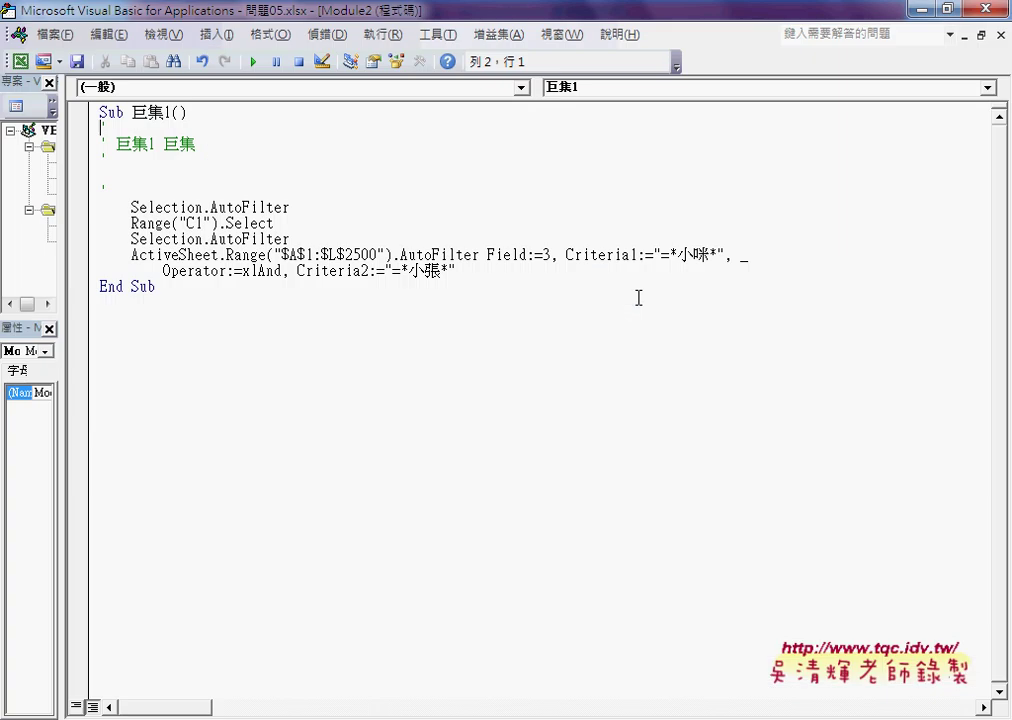
Step: Change Macro1's filter operator from xlAnd to xlOr
click(260, 270)
drag(260, 270, 282, 270)
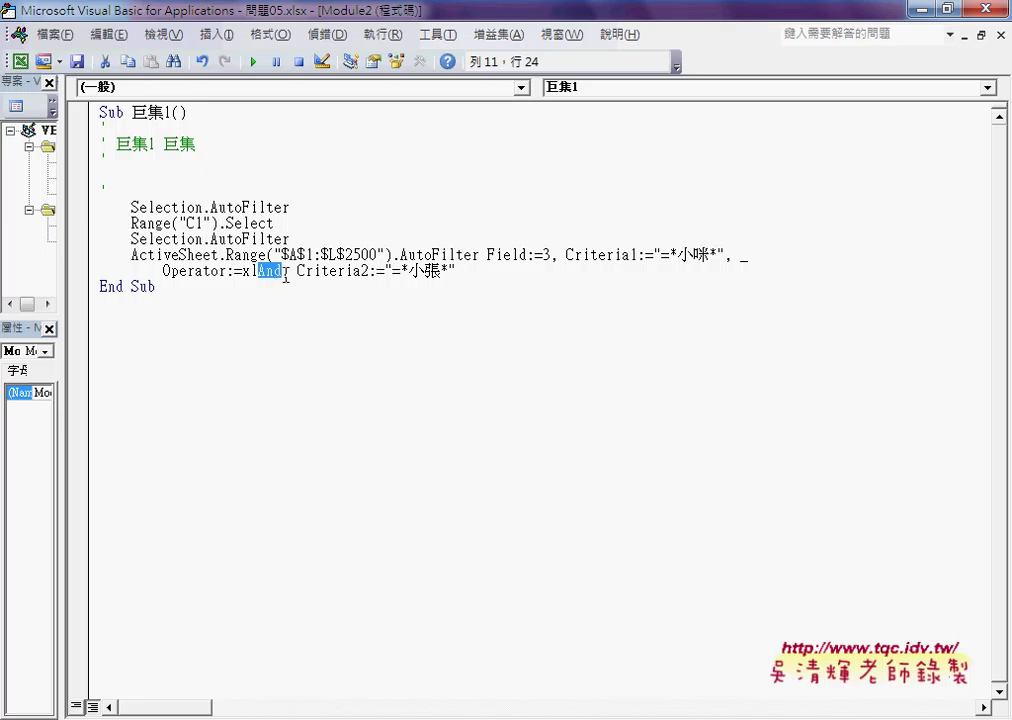
text(O)
text(k)
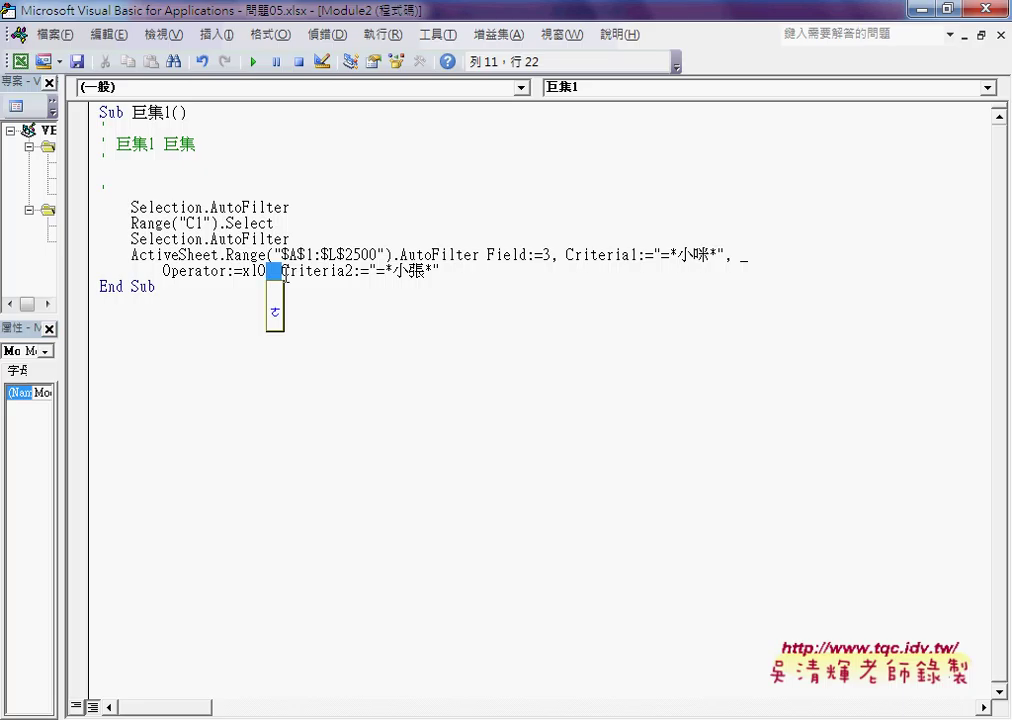
key(BackSpace)
text(r)
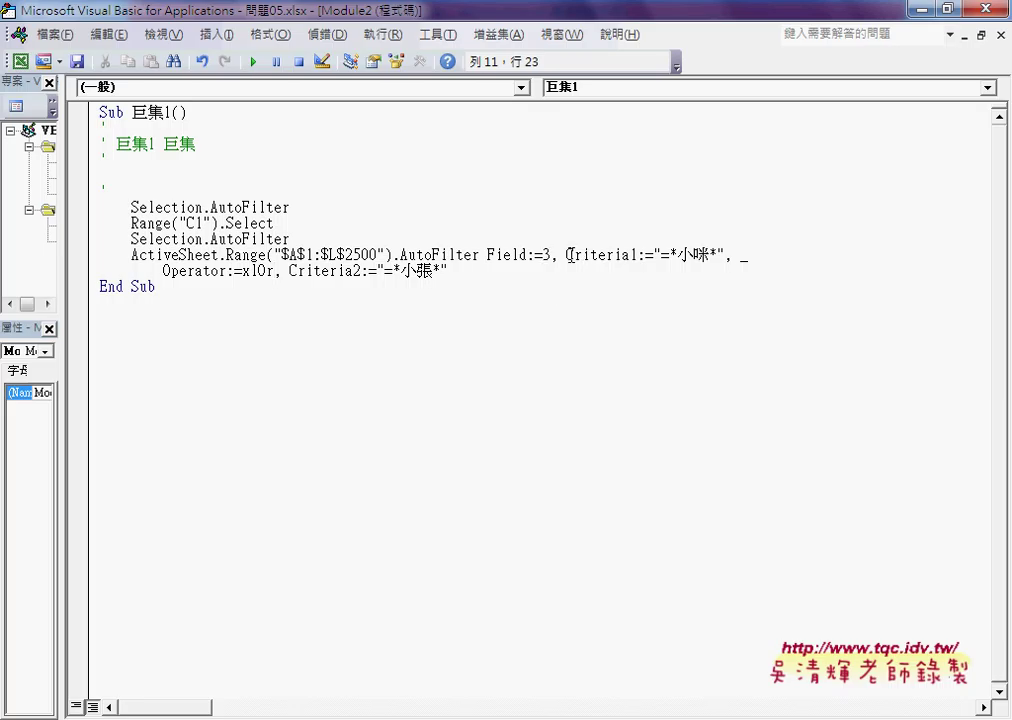
Step: Remove the line-continuation marker so the Operator argument joins the Criteria1 line
drag(568, 255, 710, 256)
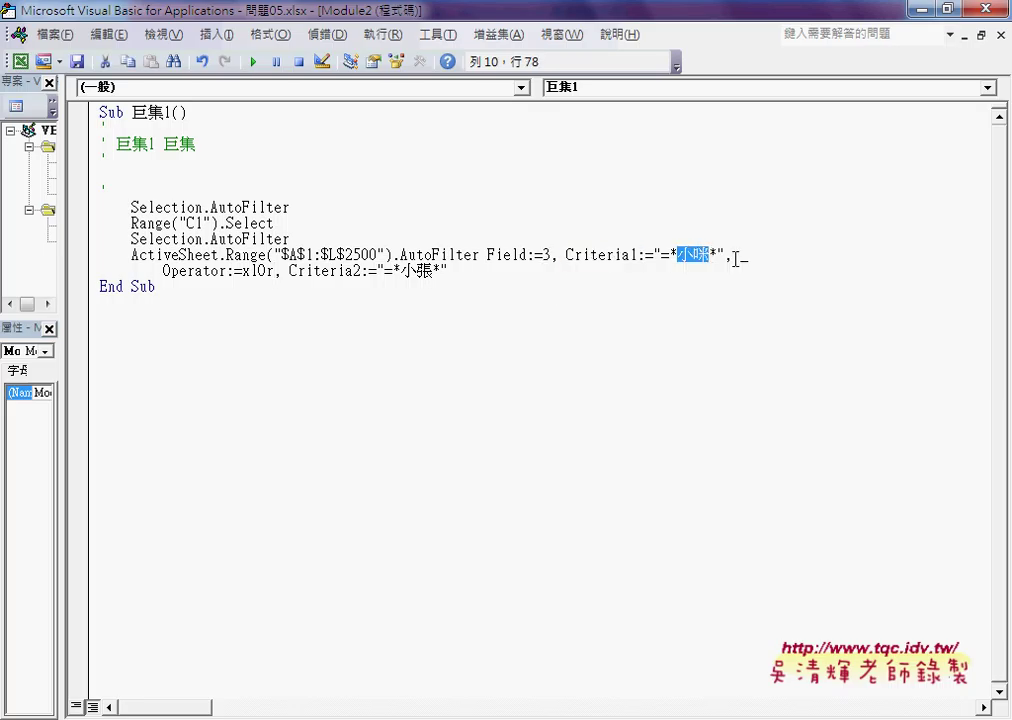
drag(731, 256, 748, 255)
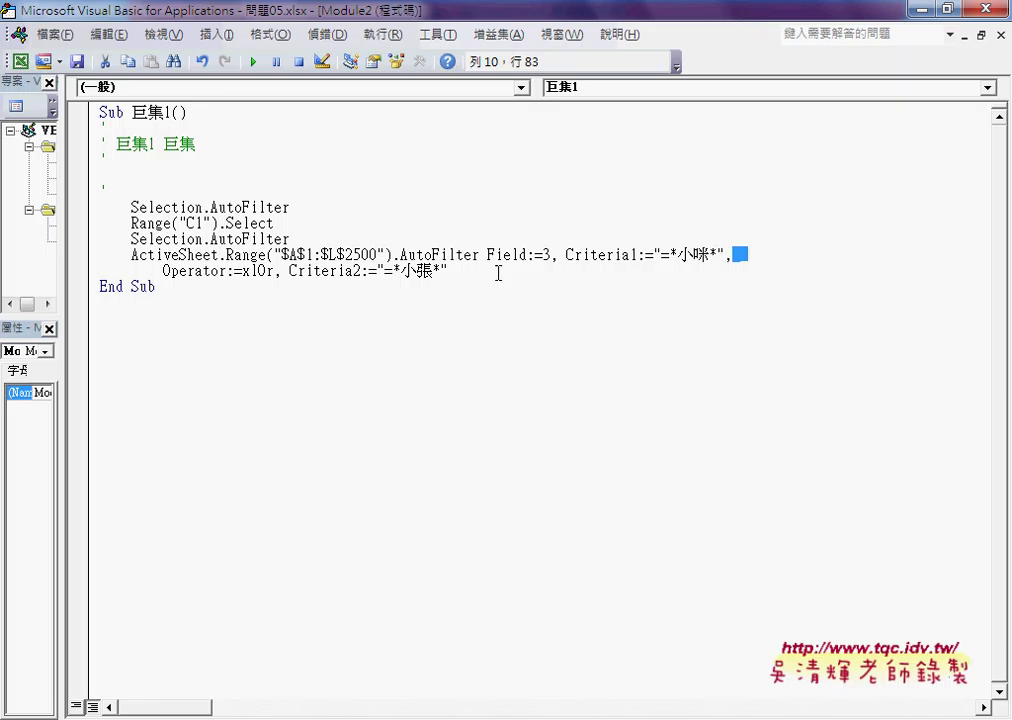
click(750, 260)
drag(733, 256, 755, 256)
key(Delete)
key(Delete)
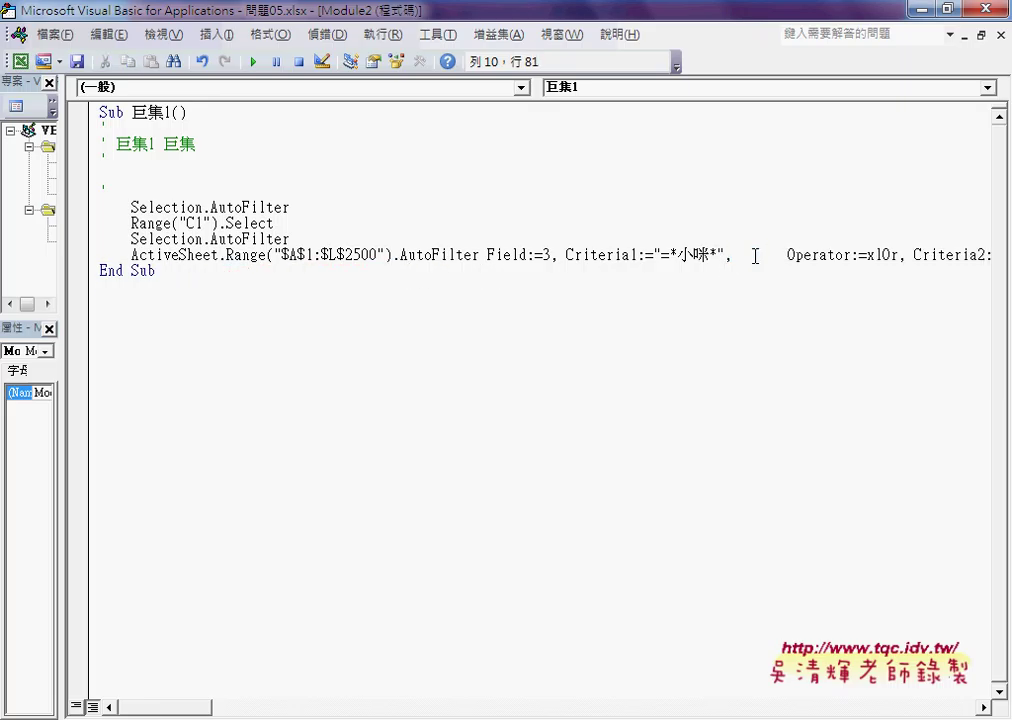
key(Delete)
key(Delete)
key(Delete)
key(Delete)
key(Delete)
key(Delete)
key(Delete)
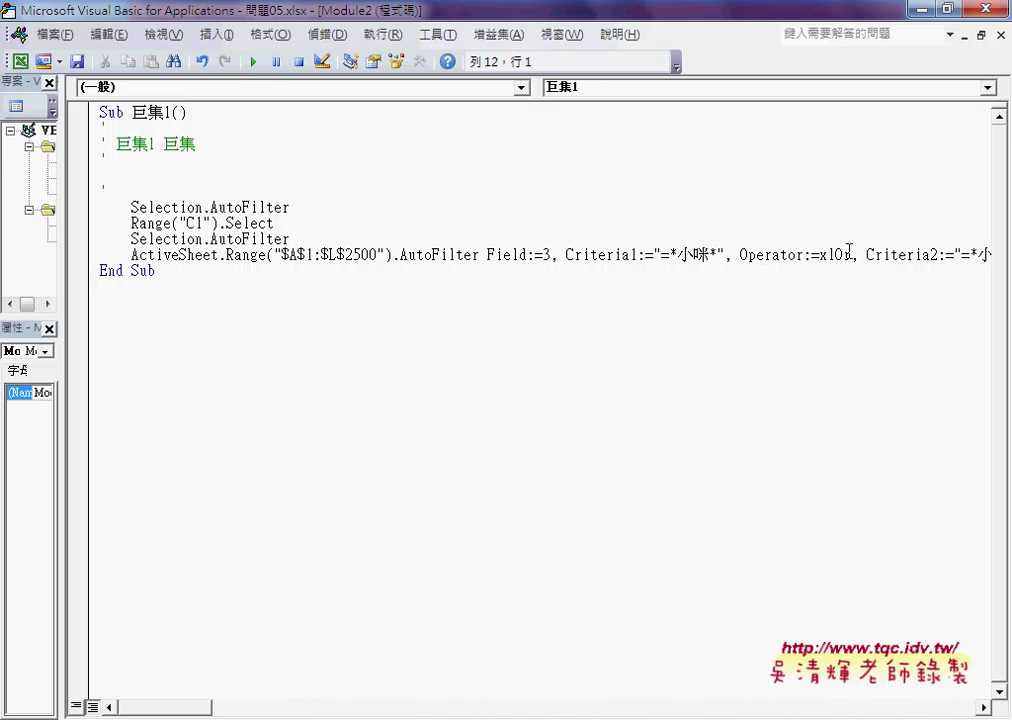
Step: Copy the recorded 小咪-or-小張 criteria text, from Criteria1 to the line end
drag(851, 255, 783, 252)
drag(206, 708, 222, 708)
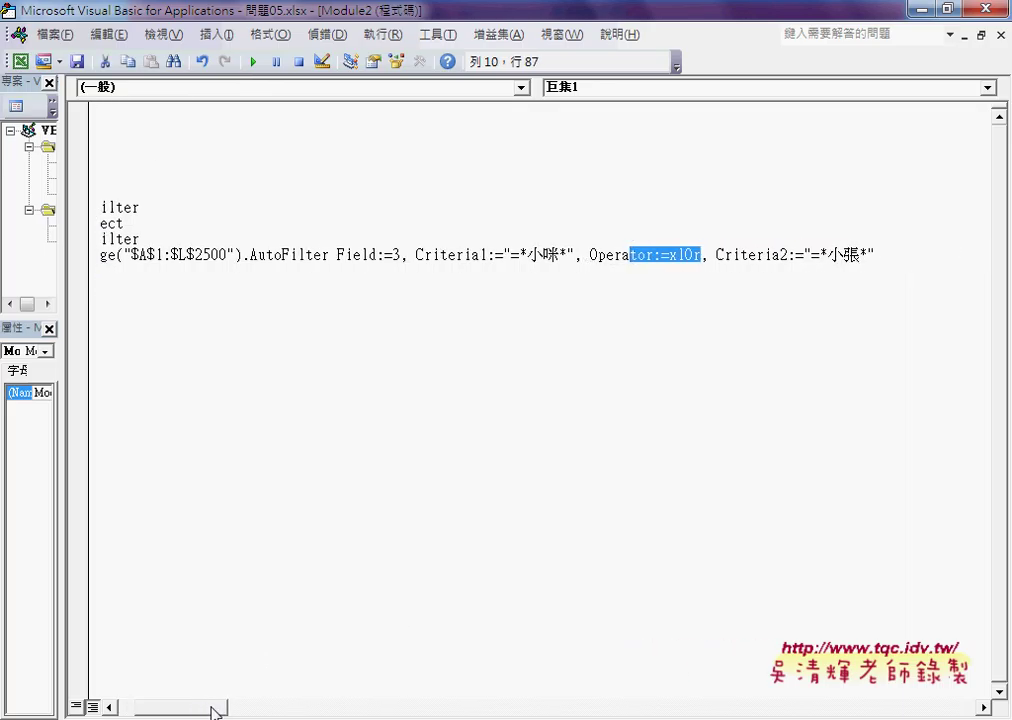
drag(787, 255, 781, 255)
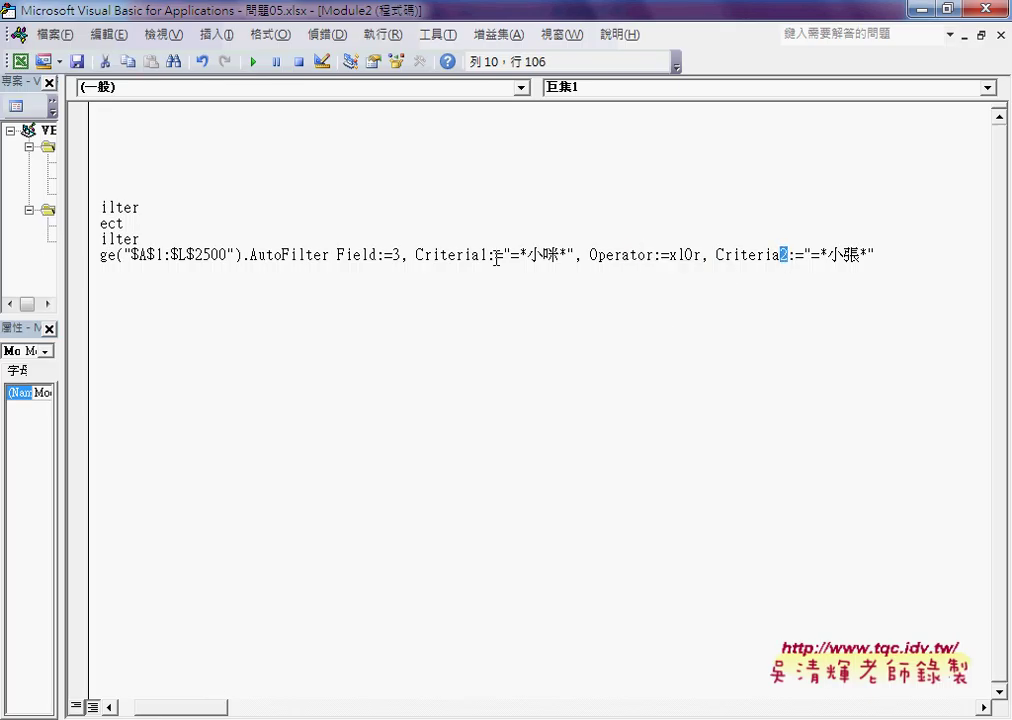
drag(418, 255, 880, 255)
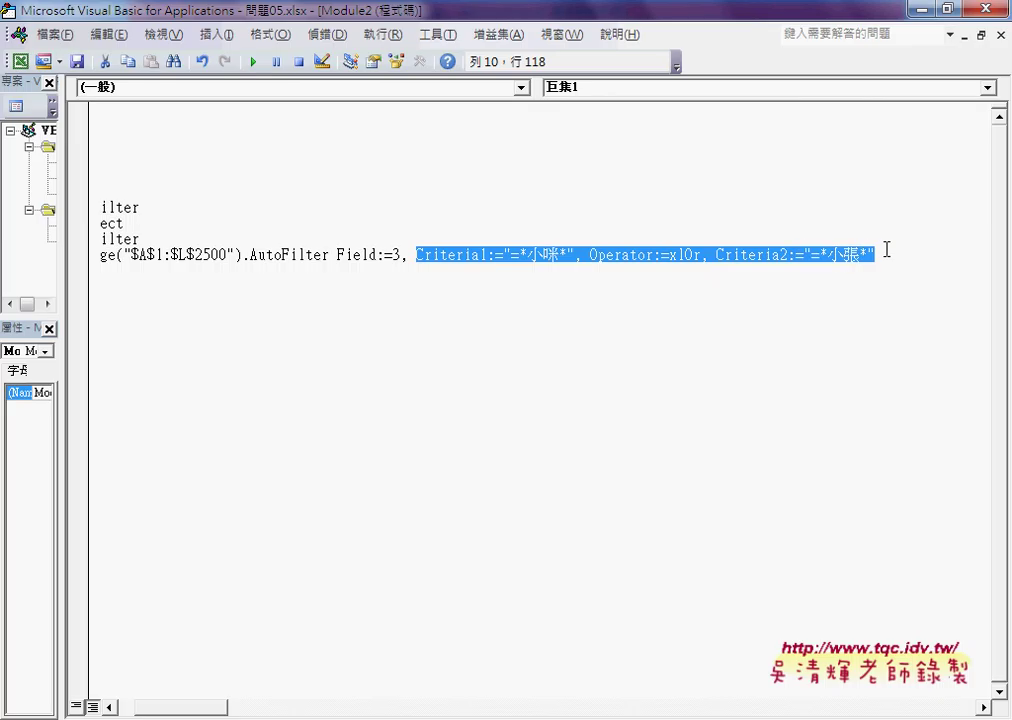
right_click(817, 257)
click(855, 288)
drag(199, 707, 150, 707)
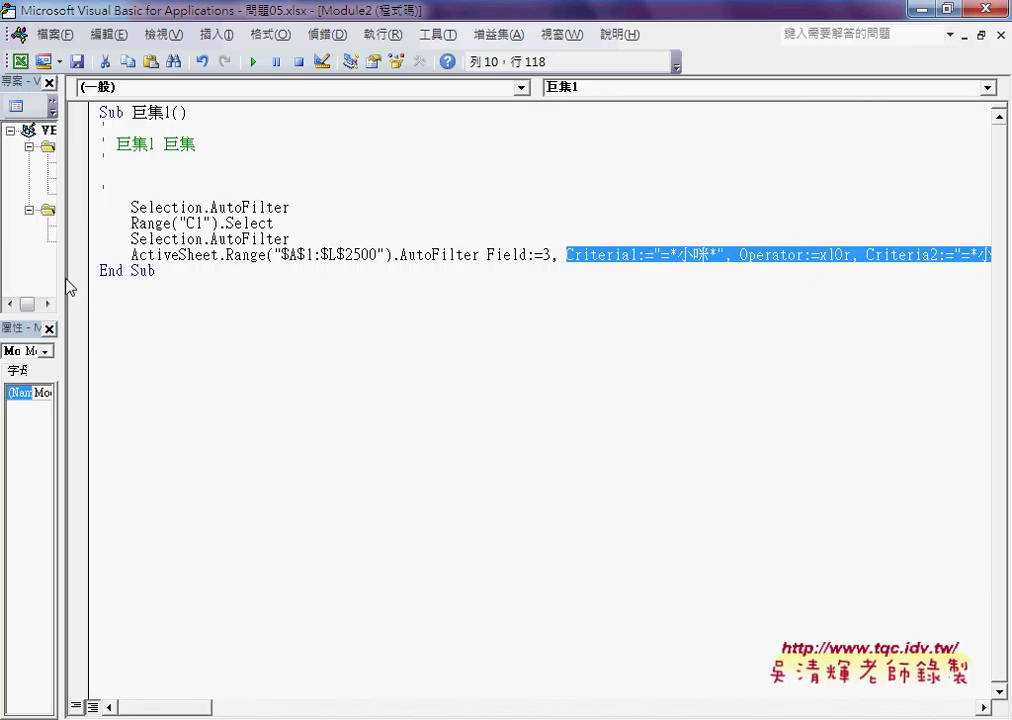
mouse_move(64, 276)
mouse_down()
mouse_move(170, 262)
mouse_move(79, 262)
mouse_up()
double_click(100, 225)
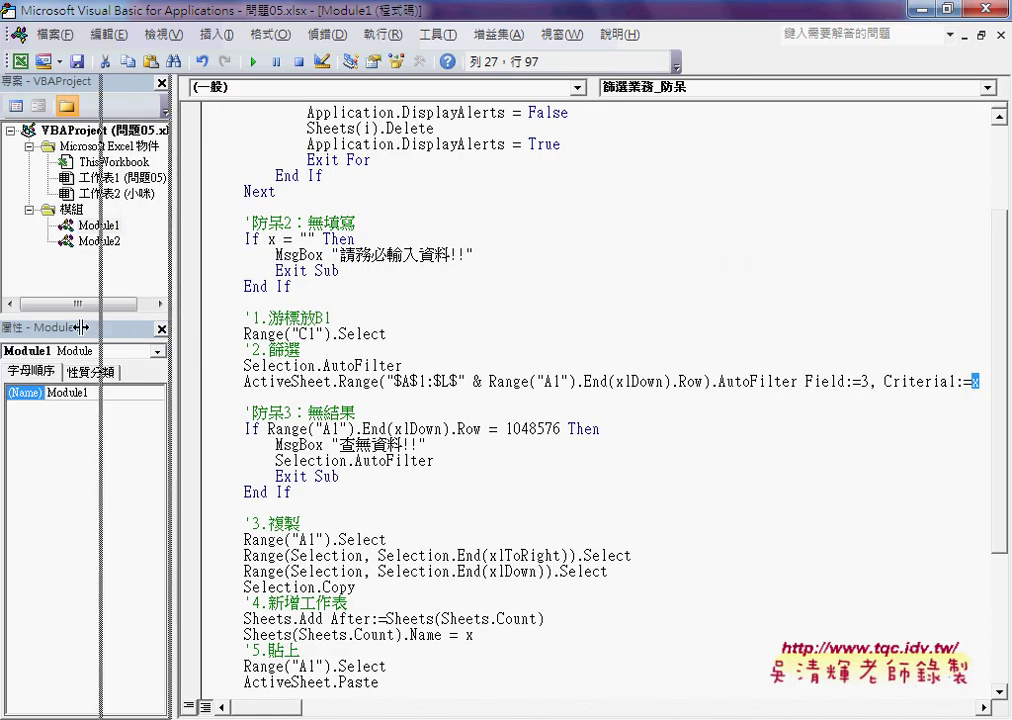
Step: Paste the copied xlOr criteria after Criteria1:=x in 篩選業務_防呆 and dismiss the compile error
click(909, 383)
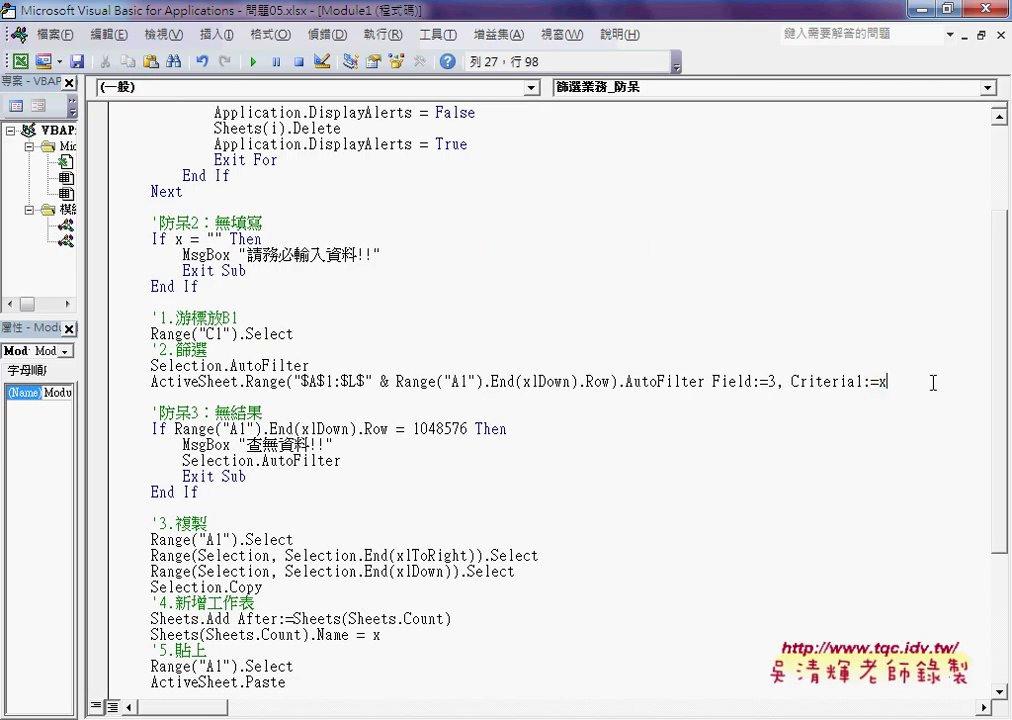
key(ctrl+v)
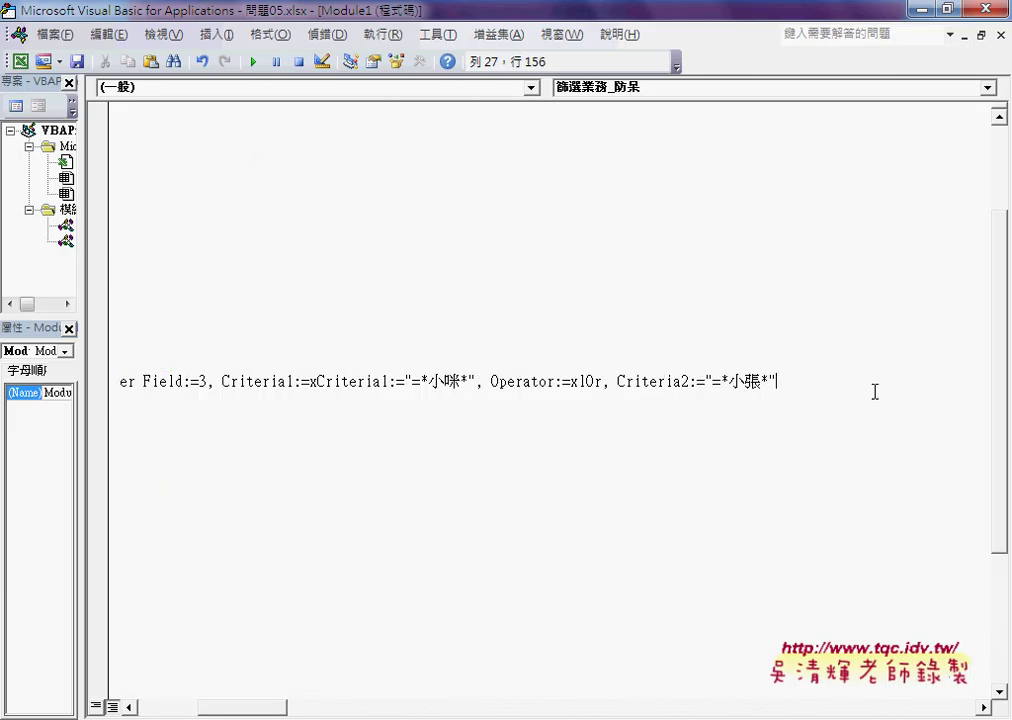
drag(317, 381, 477, 381)
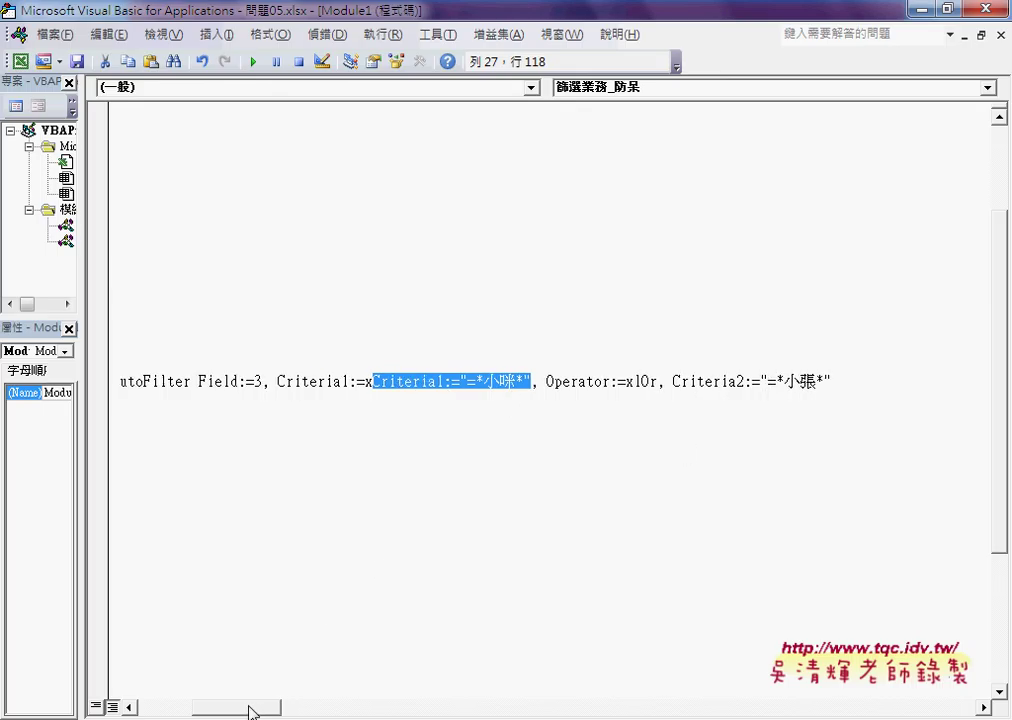
drag(248, 710, 203, 709)
scroll(247, 467, up, 3)
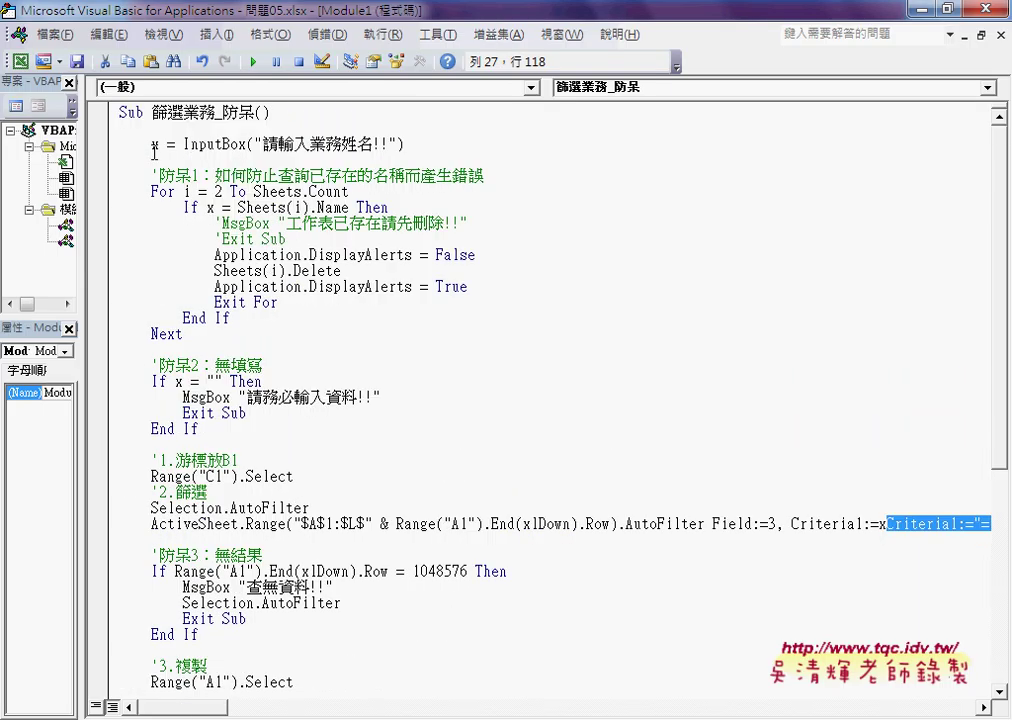
click(185, 144)
key(Return)
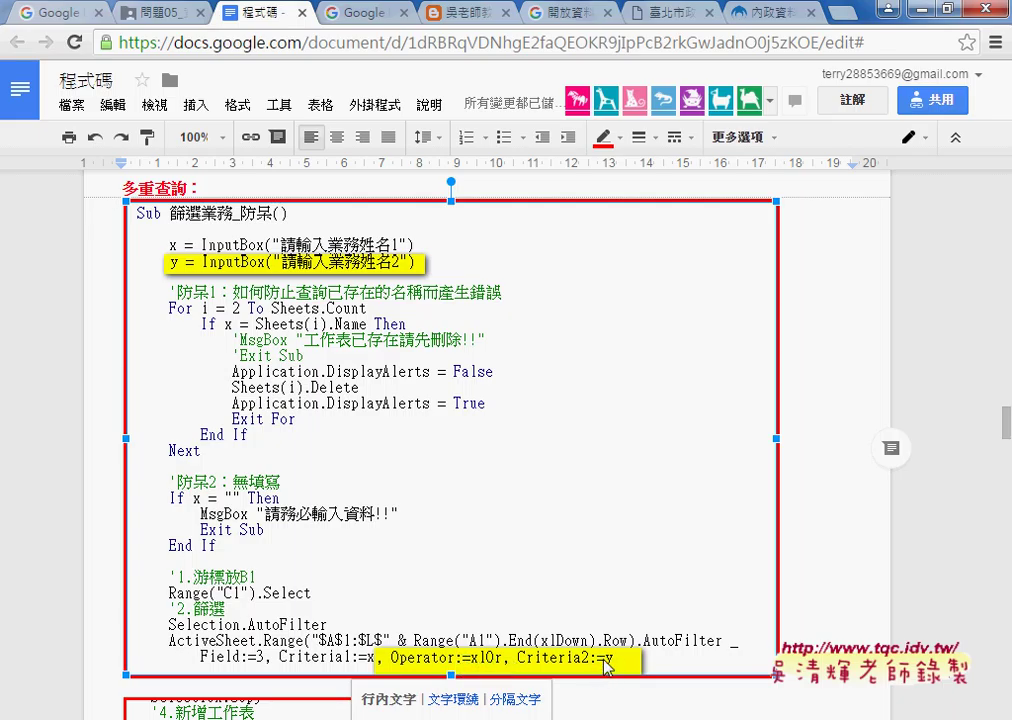
Step: Review the 多重查詢 reference code's Criteria2:=y part in Google Docs, then return to Excel
click(609, 663)
scroll(487, 566, down, 3)
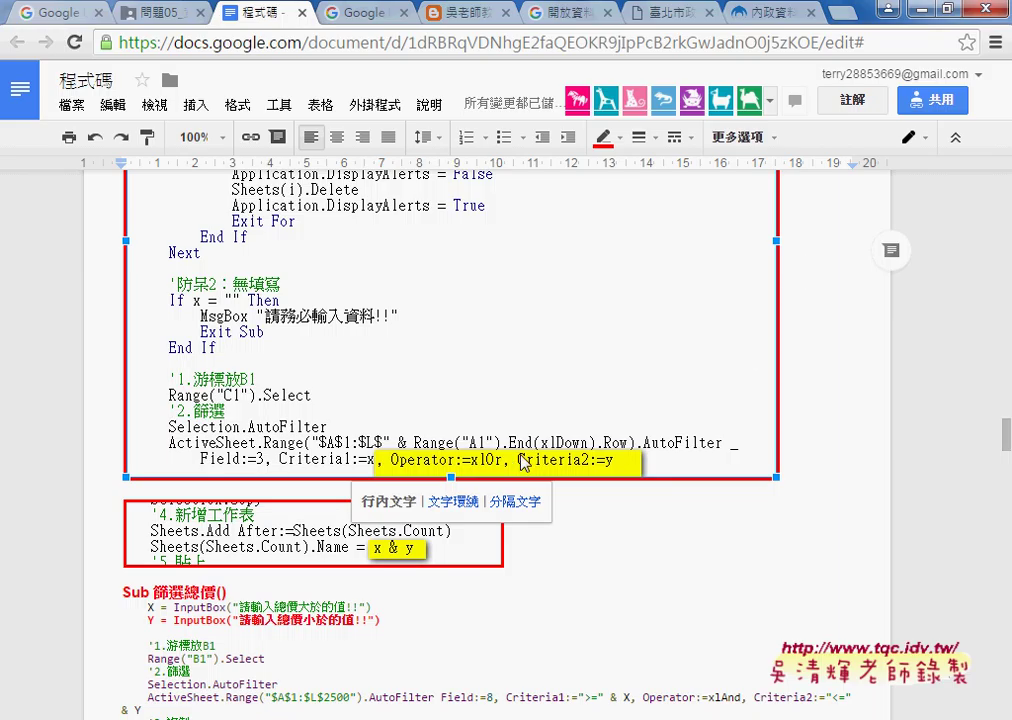
scroll(537, 462, up, 3)
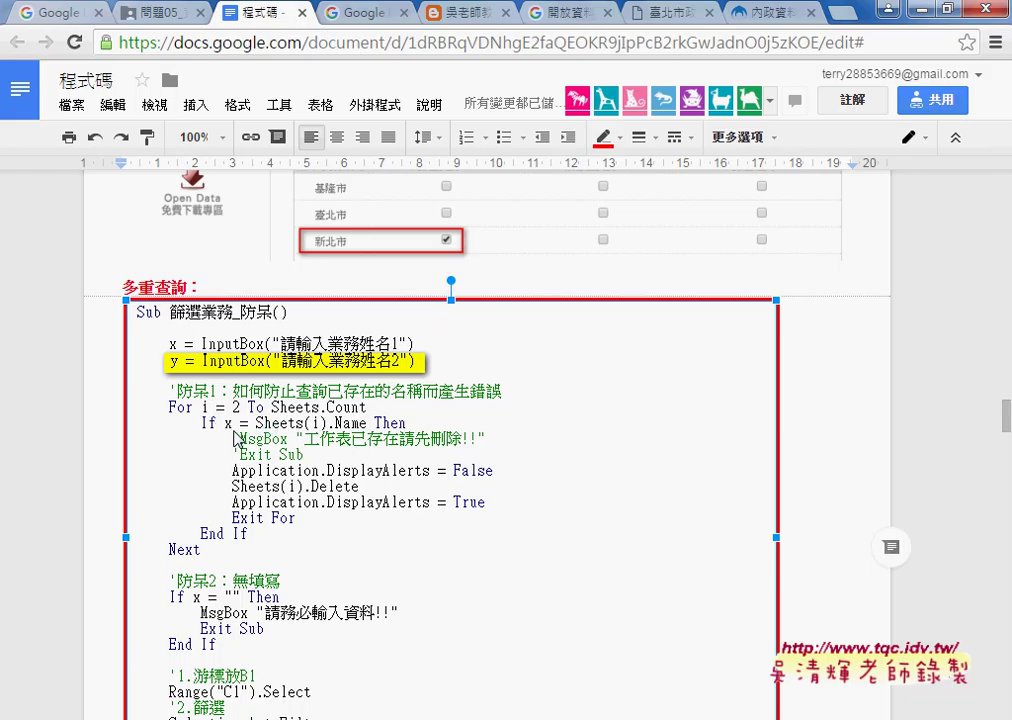
click(233, 438)
text(')
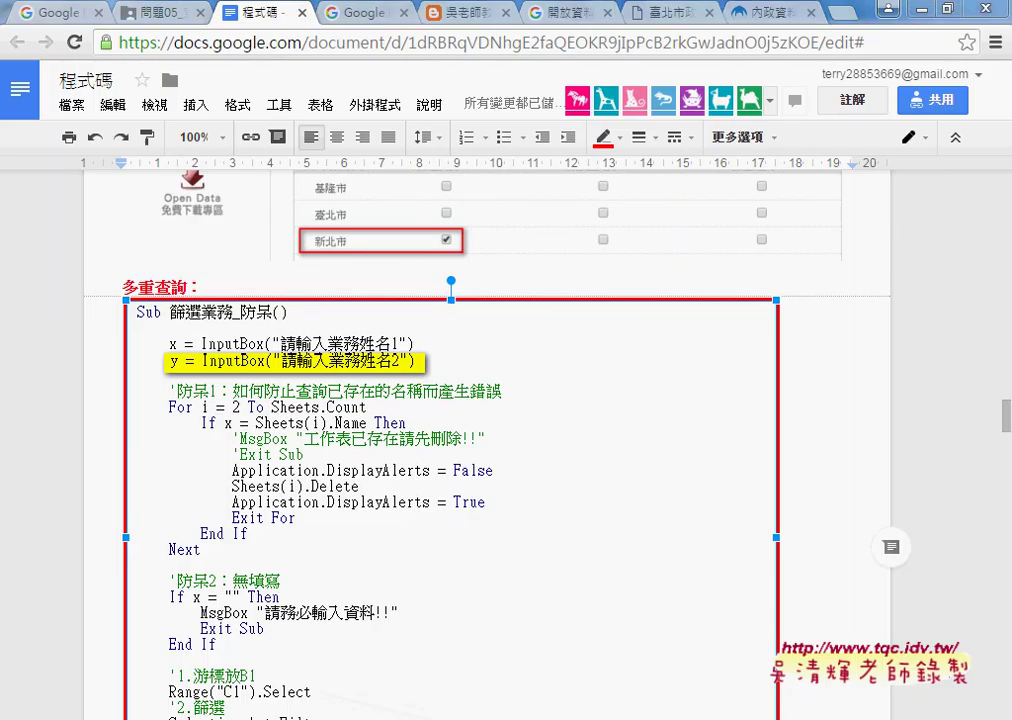
key(alt+Tab)
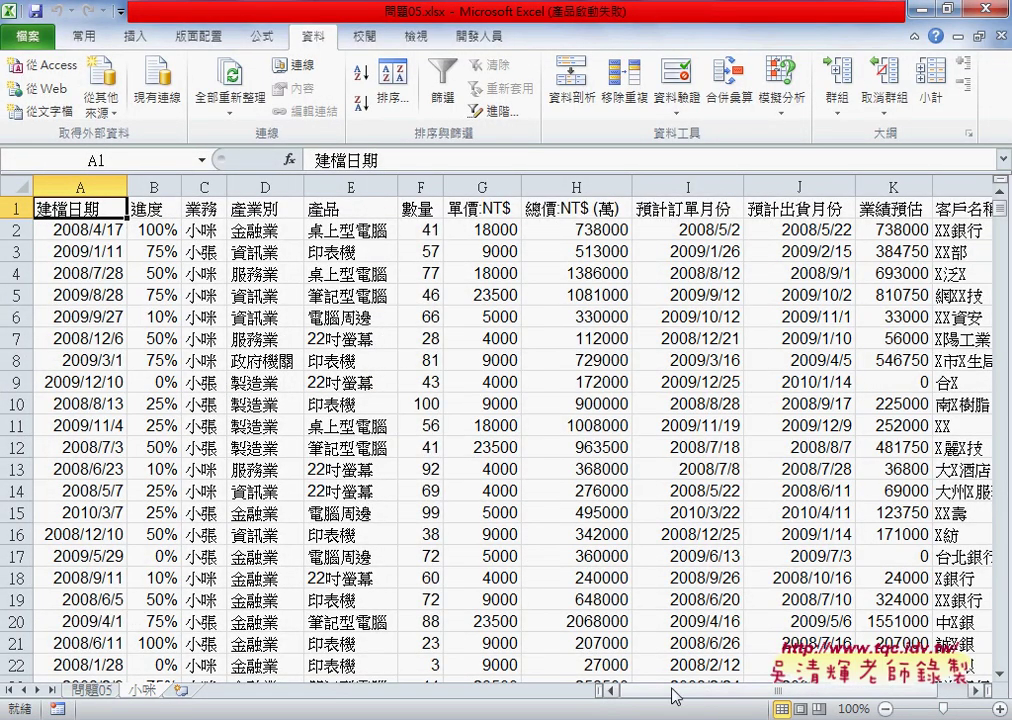
Step: On the 問題05 sheet, start the 篩選業務 macro and bring up its code
click(103, 692)
click(893, 222)
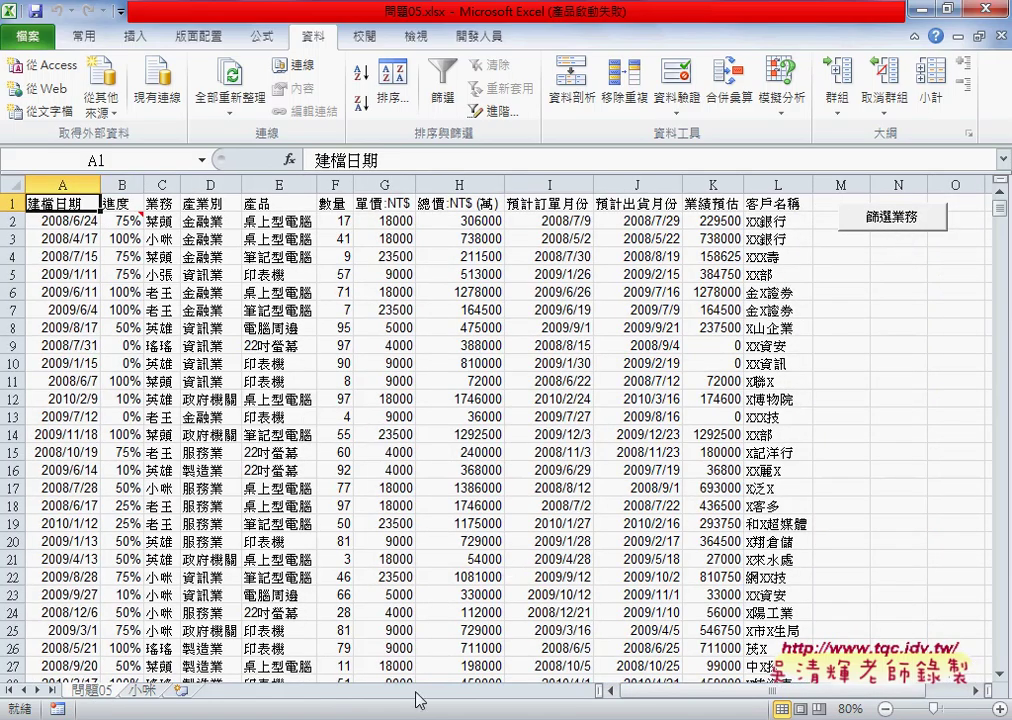
key(alt+F11)
scroll(518, 290, up, 3)
scroll(600, 370, up, 2)
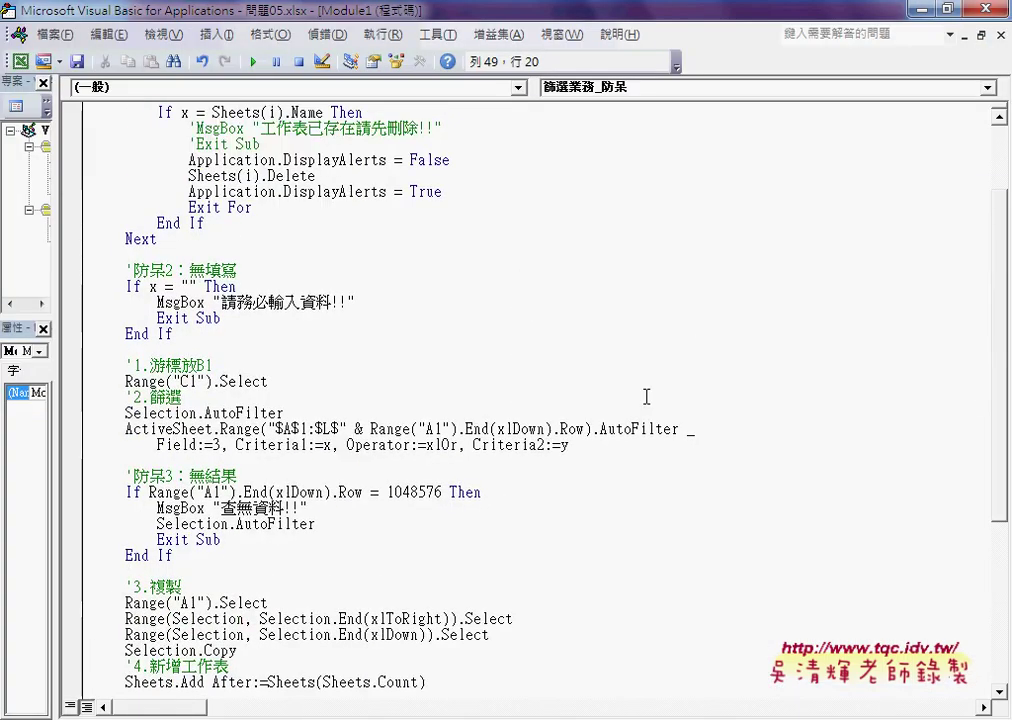
Step: Rejoin the AutoFilter statement, re-break it with ' _', and indent the Field:=3 line
drag(684, 429, 699, 429)
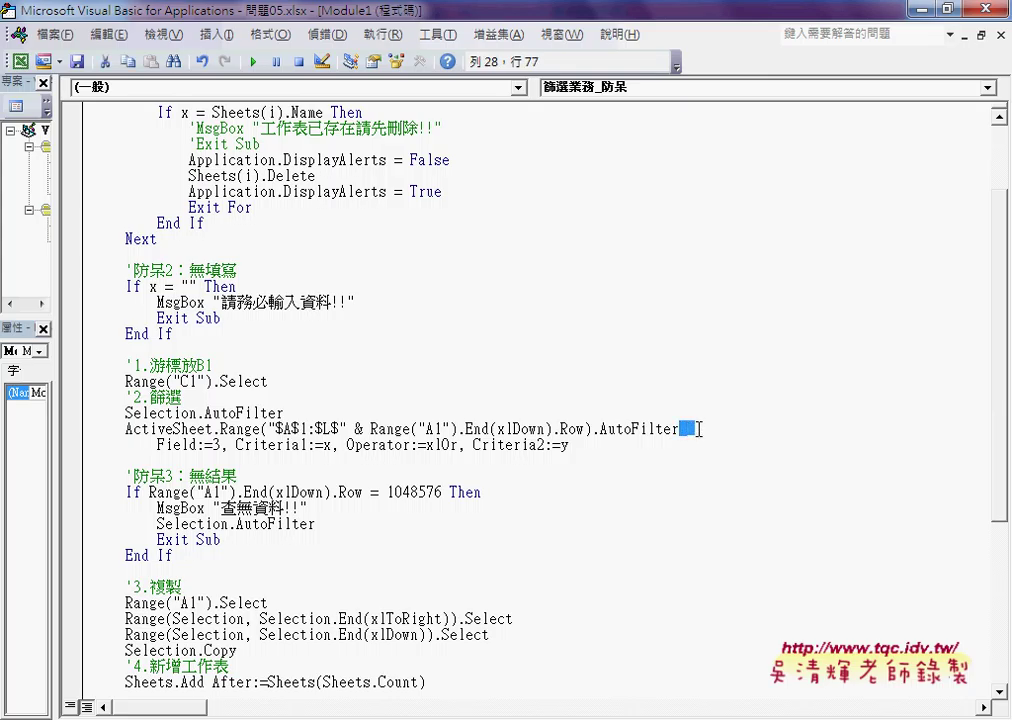
key(Delete)
key(Delete)
key(Delete)
key(Delete)
key(Delete)
key(Delete)
key(Delete)
key(Delete)
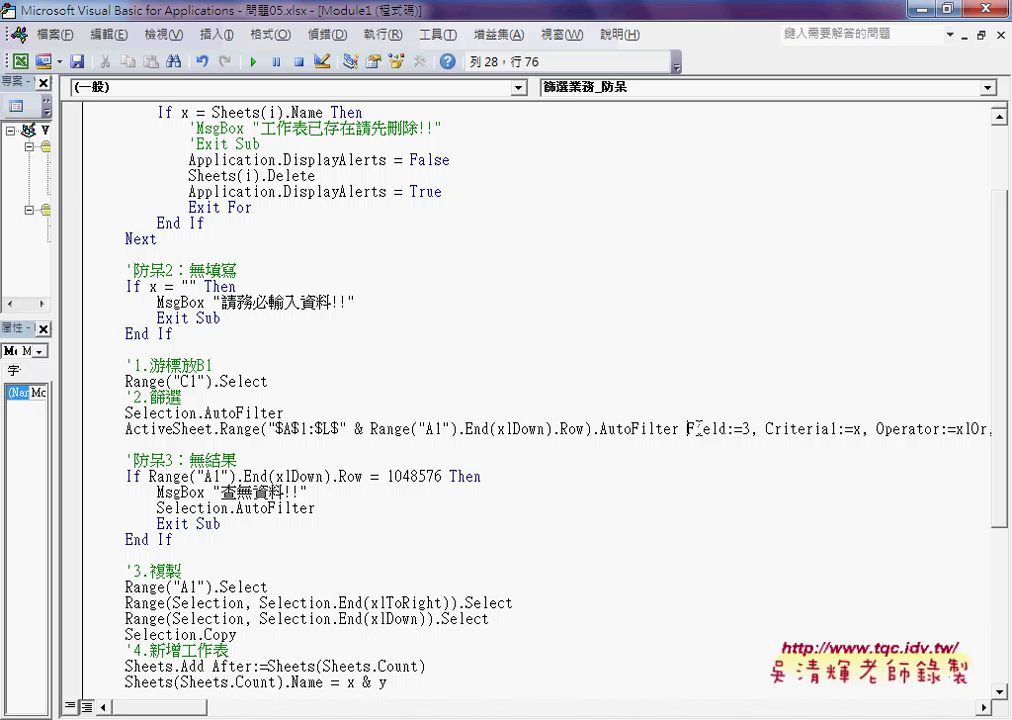
text(_)
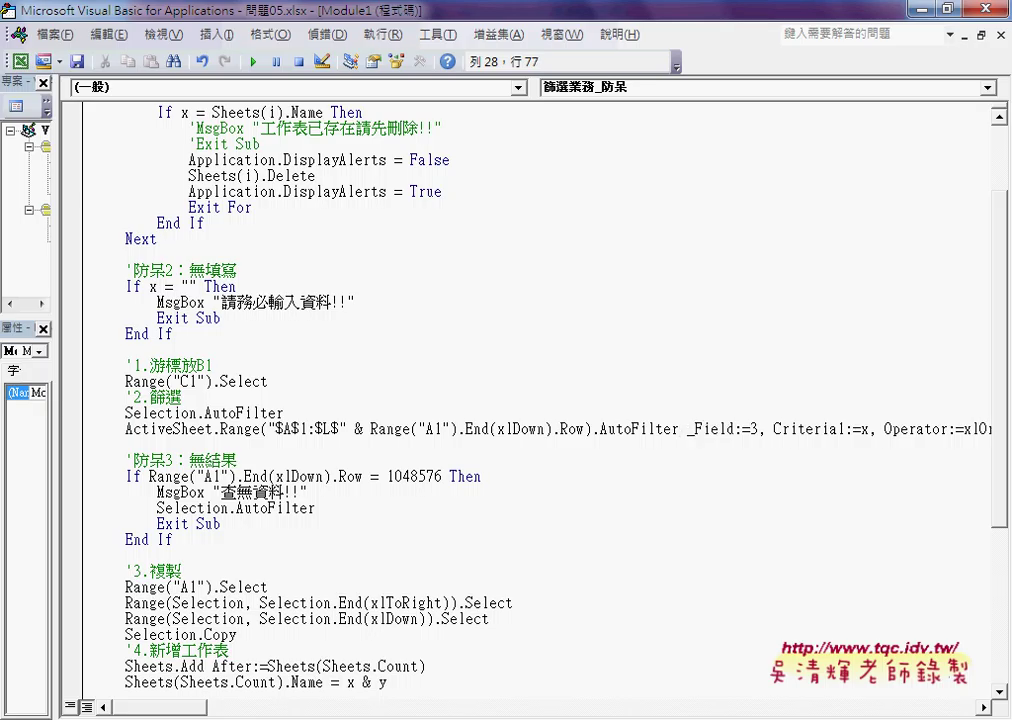
key(Return)
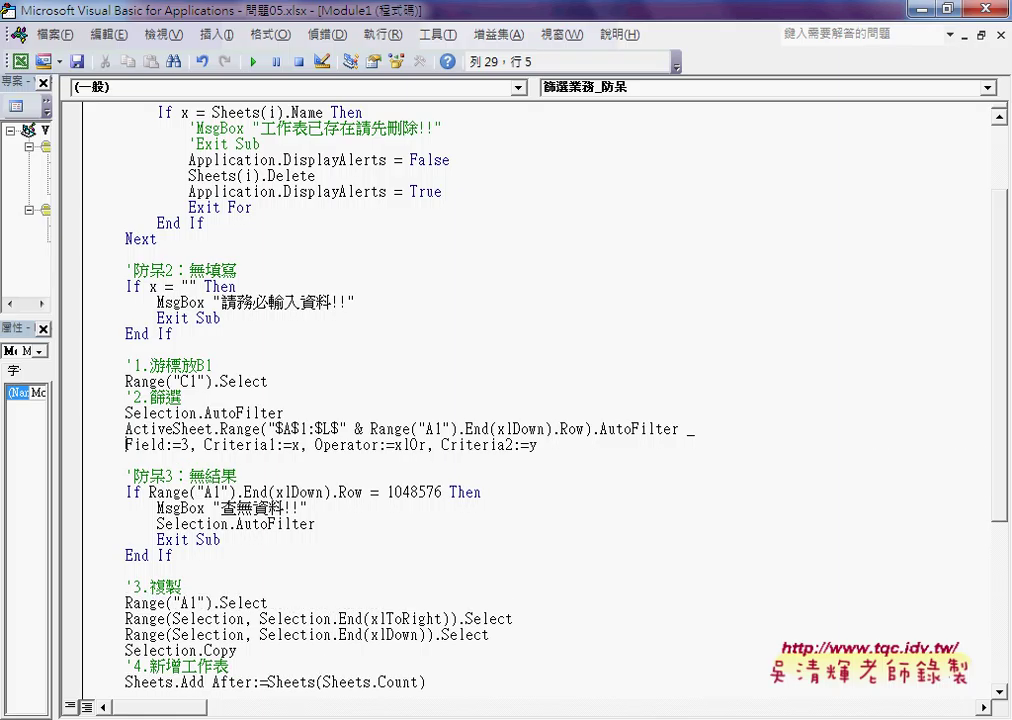
key(Tab)
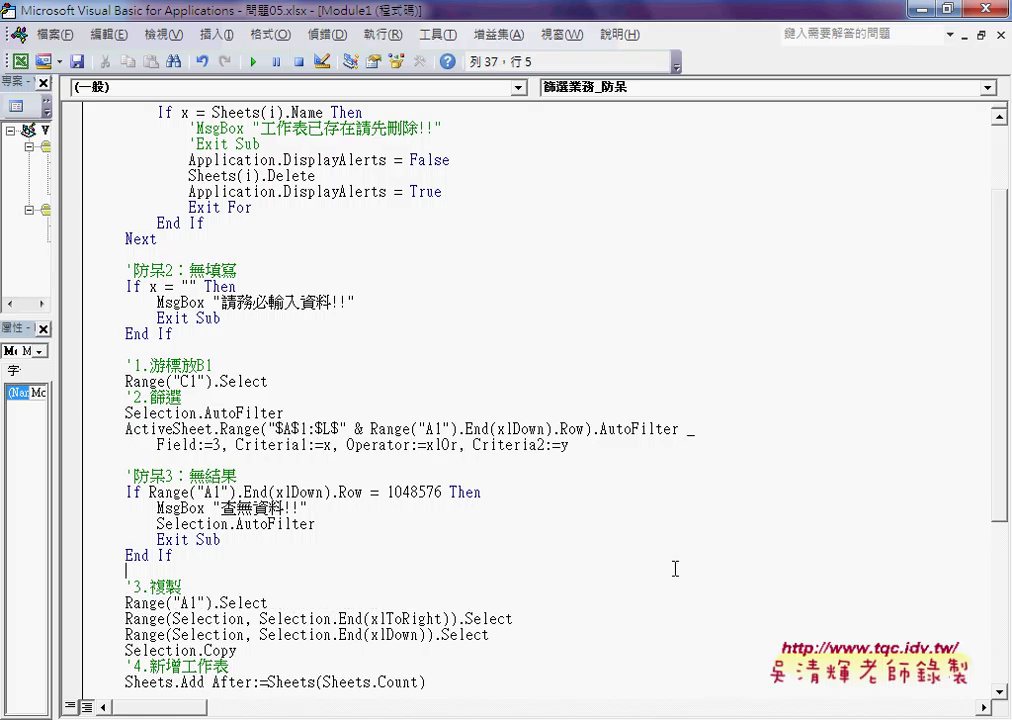
Step: Retype the continuation underscore after AutoFilter and close the code editor
click(127, 428)
drag(127, 428, 695, 430)
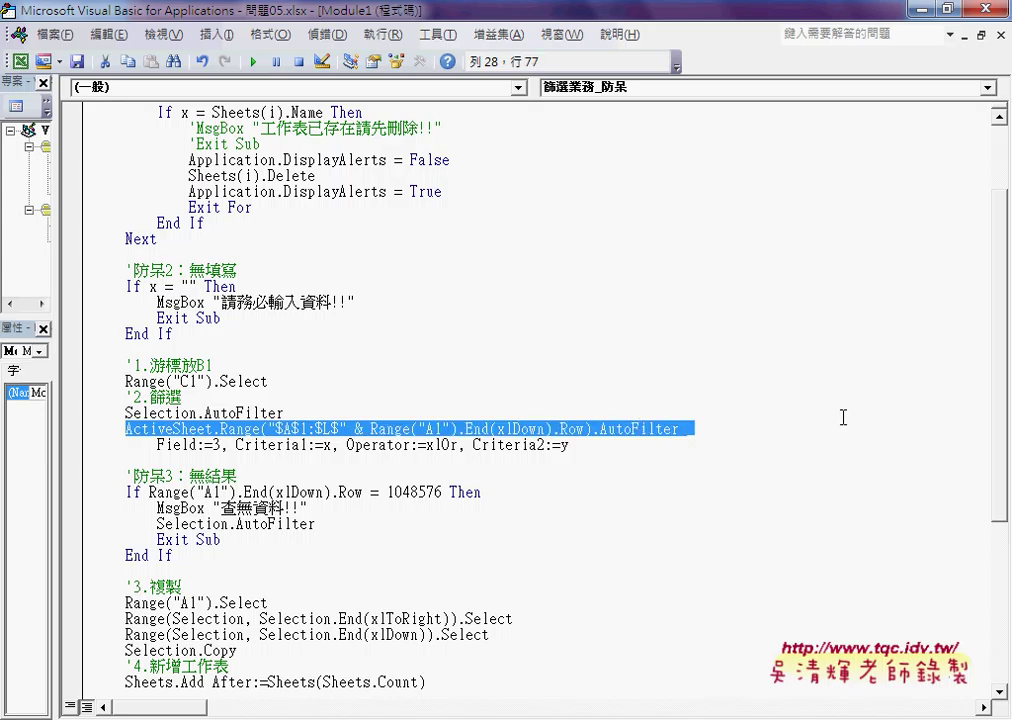
click(678, 418)
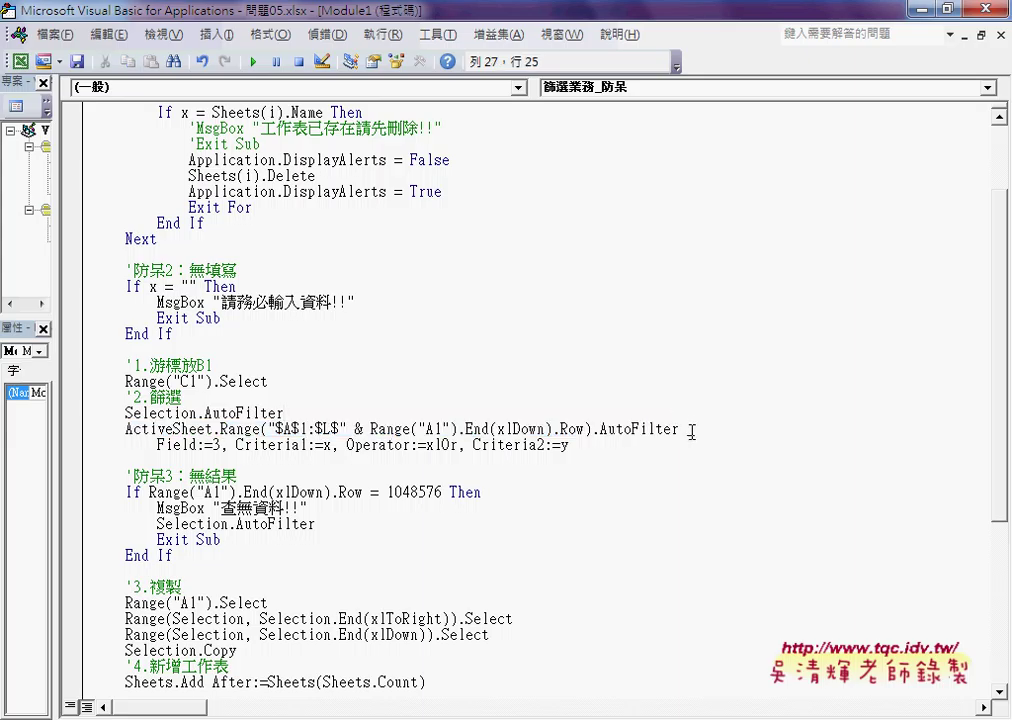
double_click(690, 430)
key(Delete)
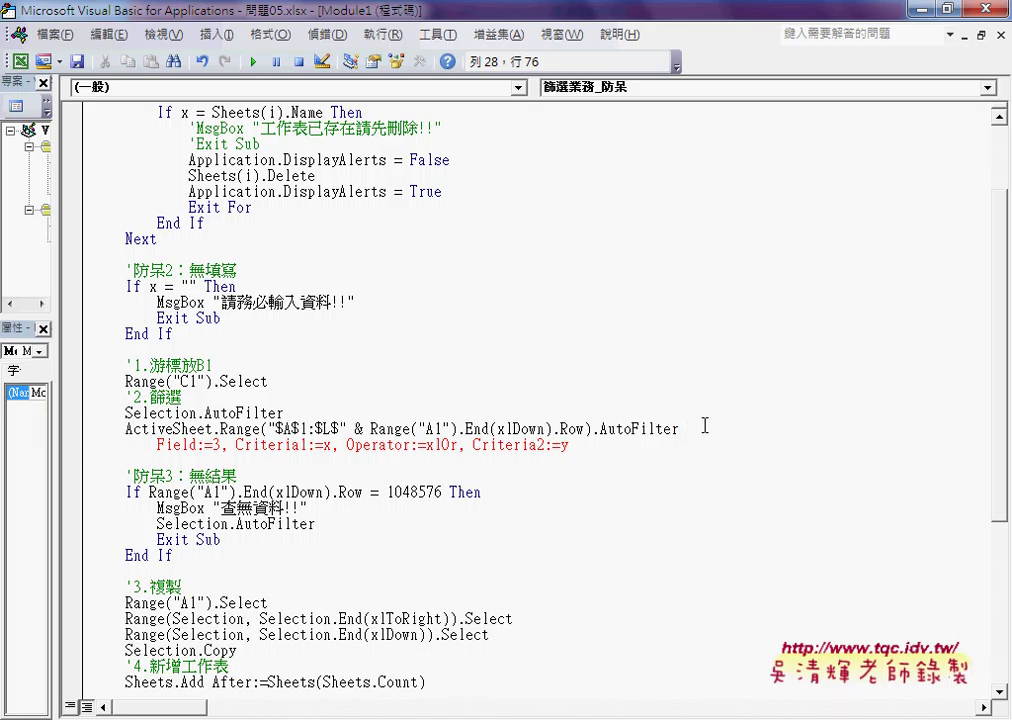
text(_)
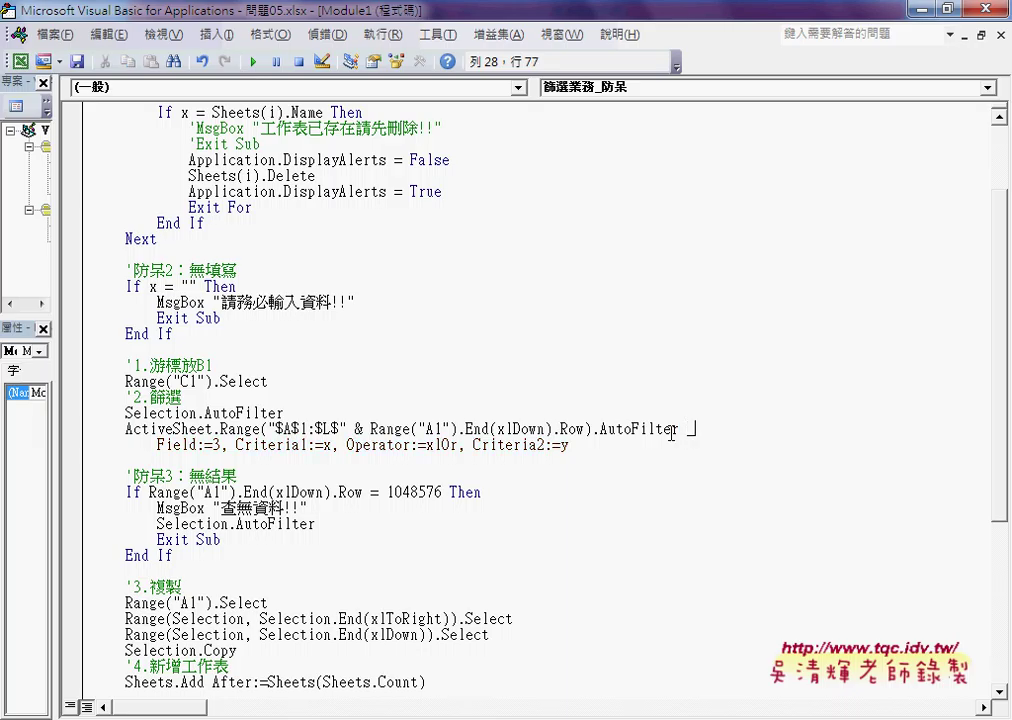
double_click(677, 431)
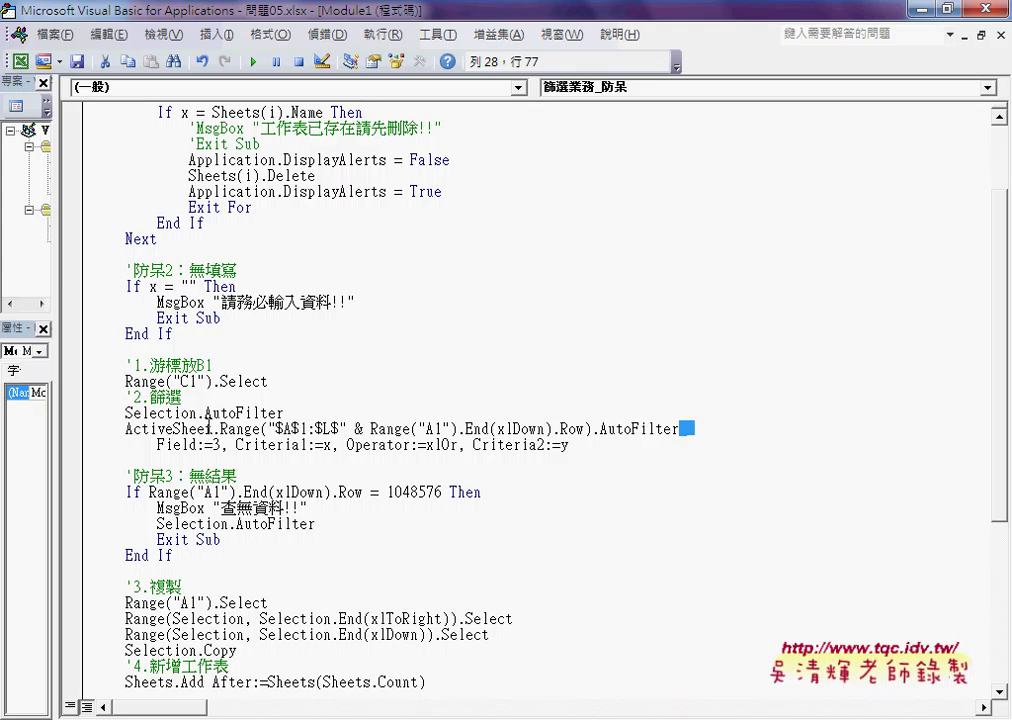
click(364, 460)
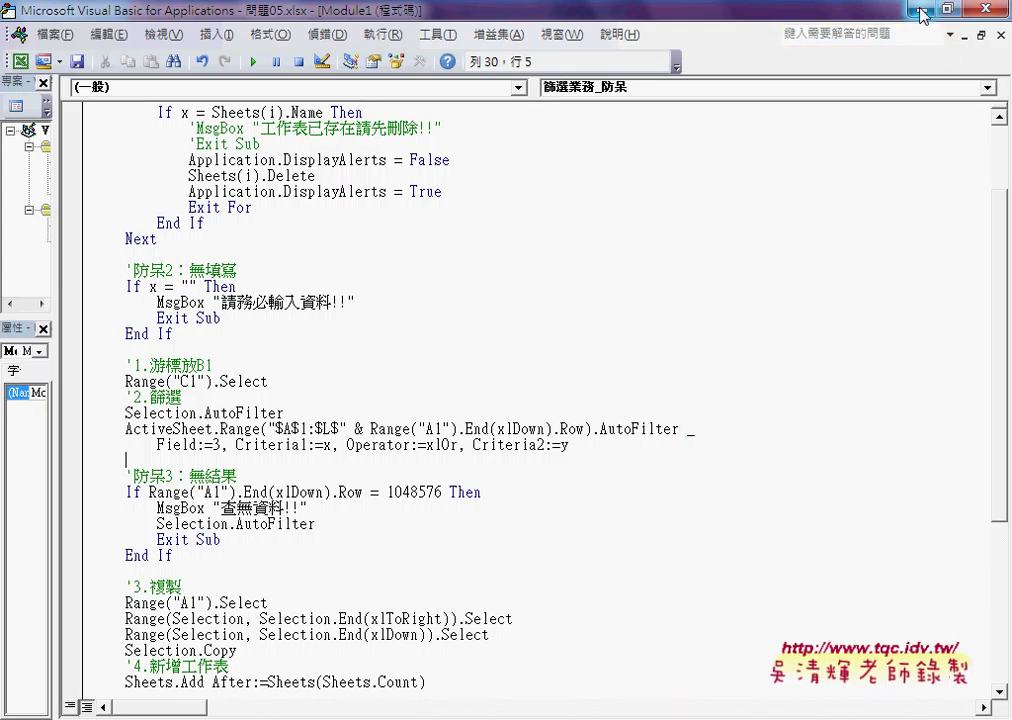
click(975, 12)
Step: Run the 篩選業務 macro for salespeople 小咪 and 老王
click(892, 217)
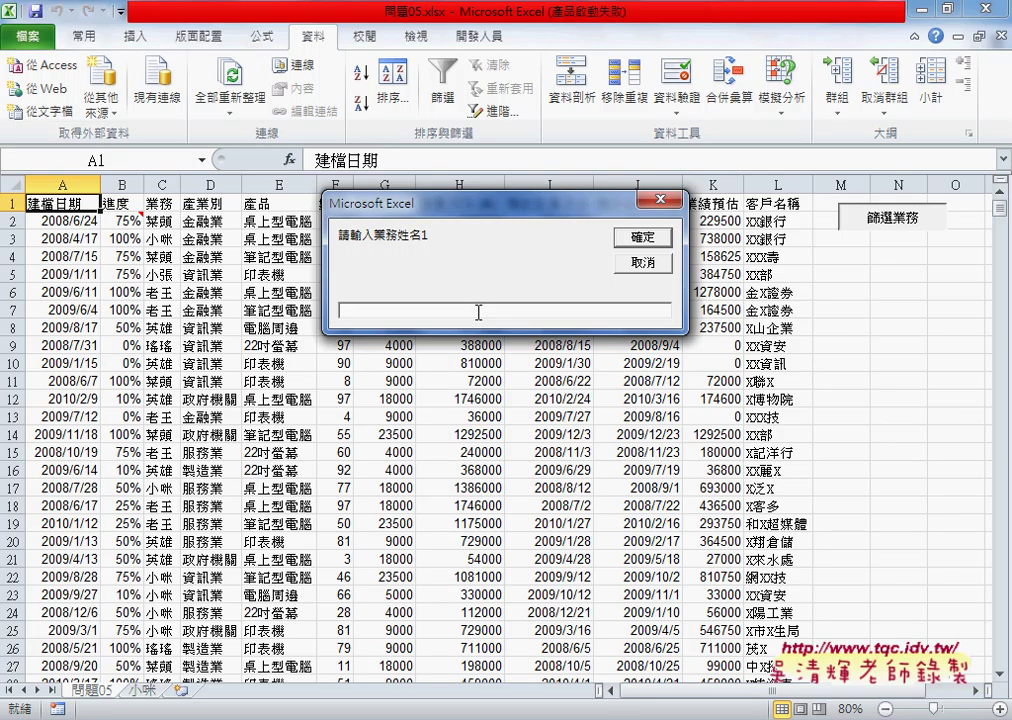
text(c)
text(小咪)
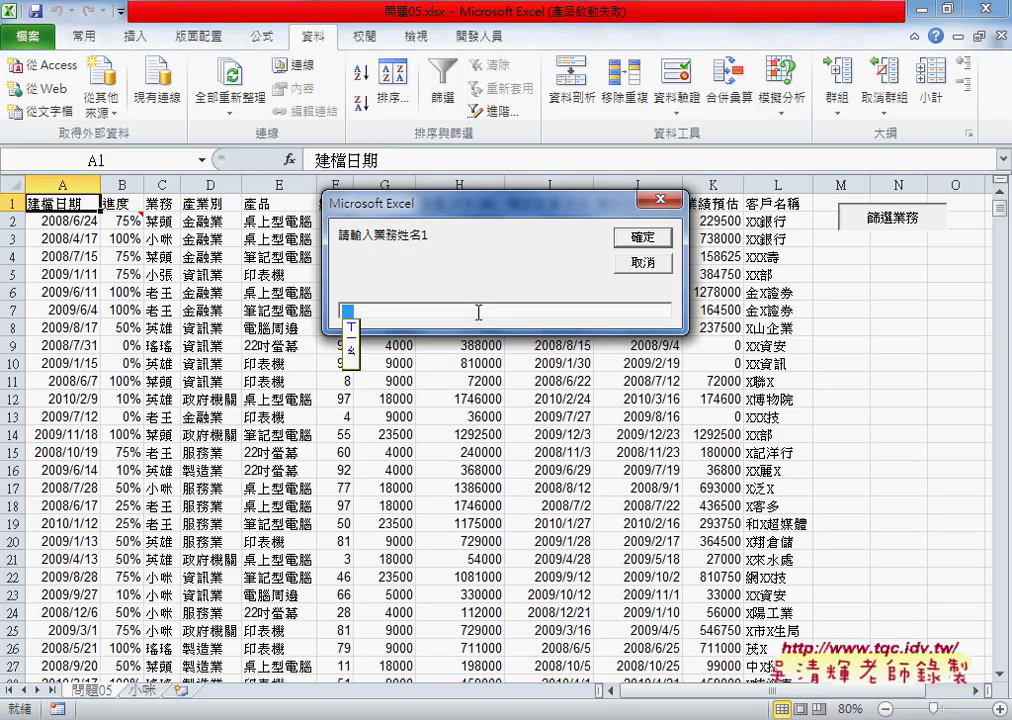
key(Return)
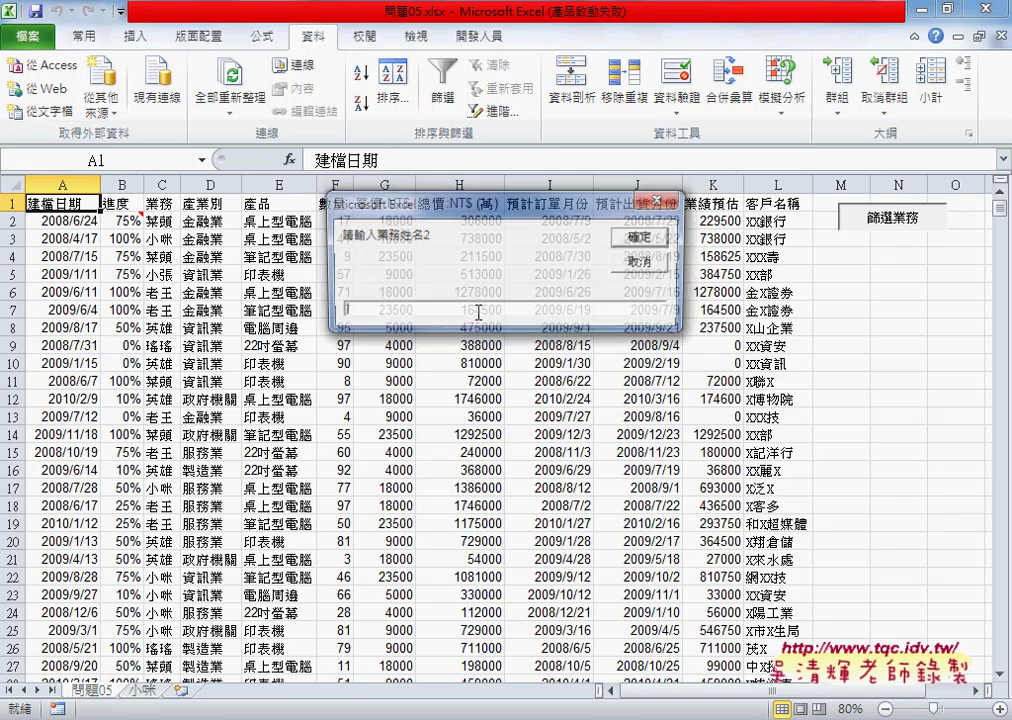
text(老王)
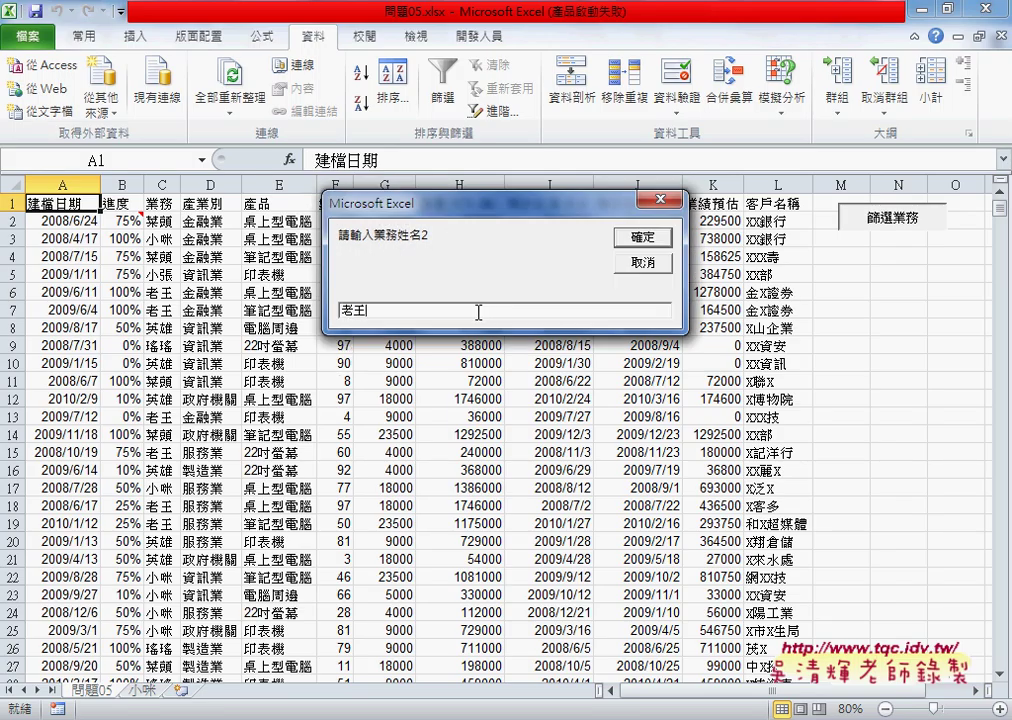
key(Return)
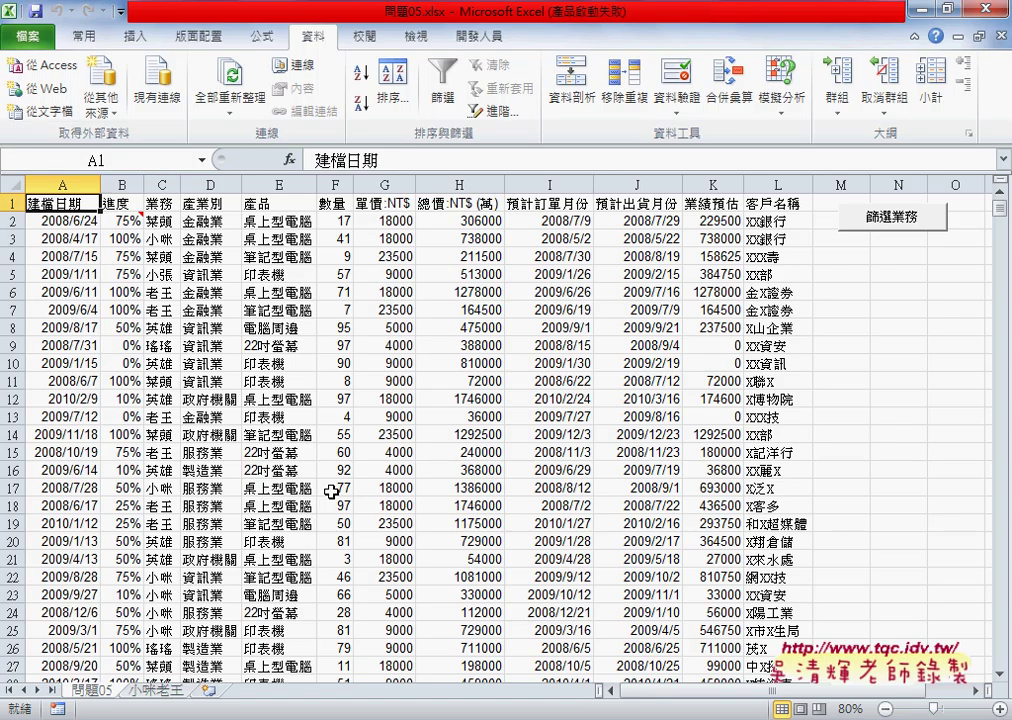
Step: Inspect the 產業別 heading, its value in D2, and the 產品 heading
click(210, 203)
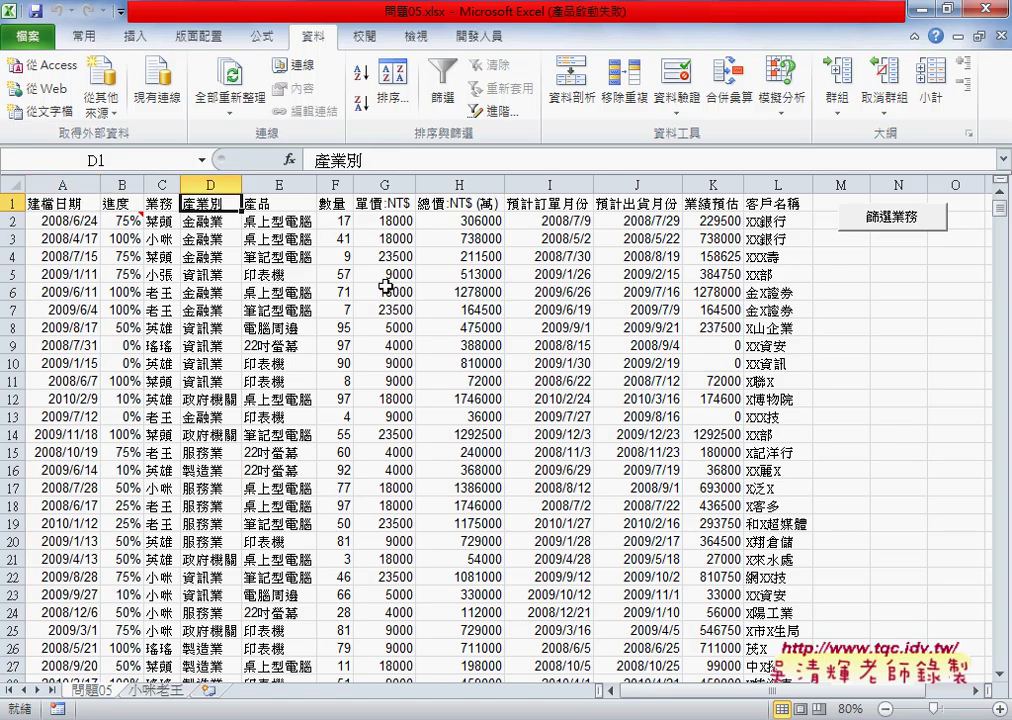
click(213, 221)
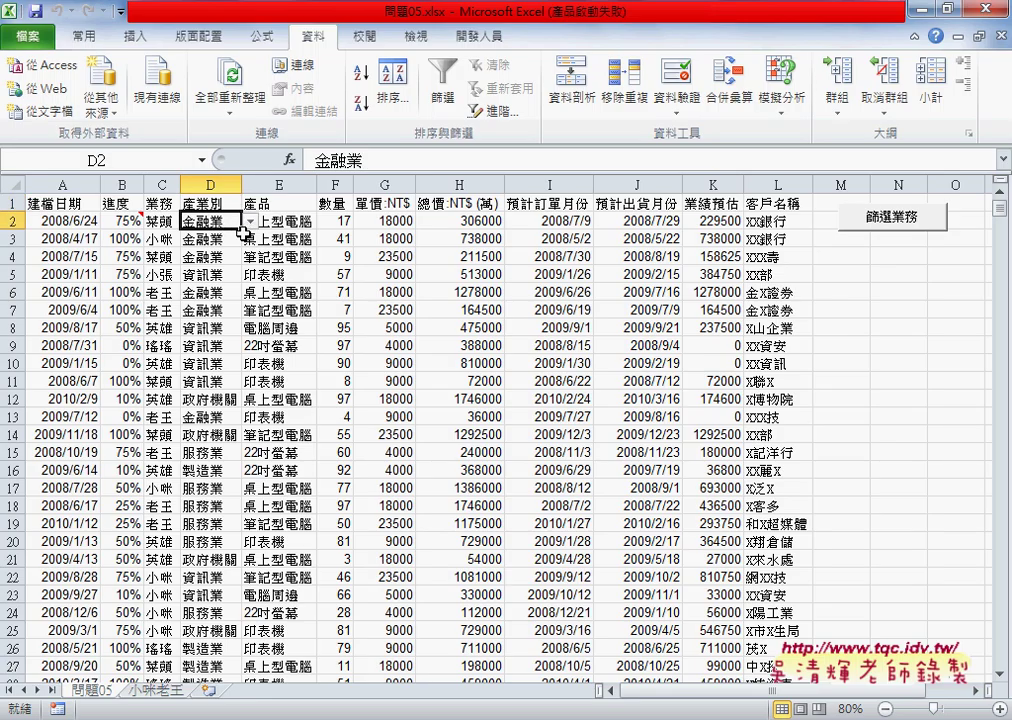
click(282, 202)
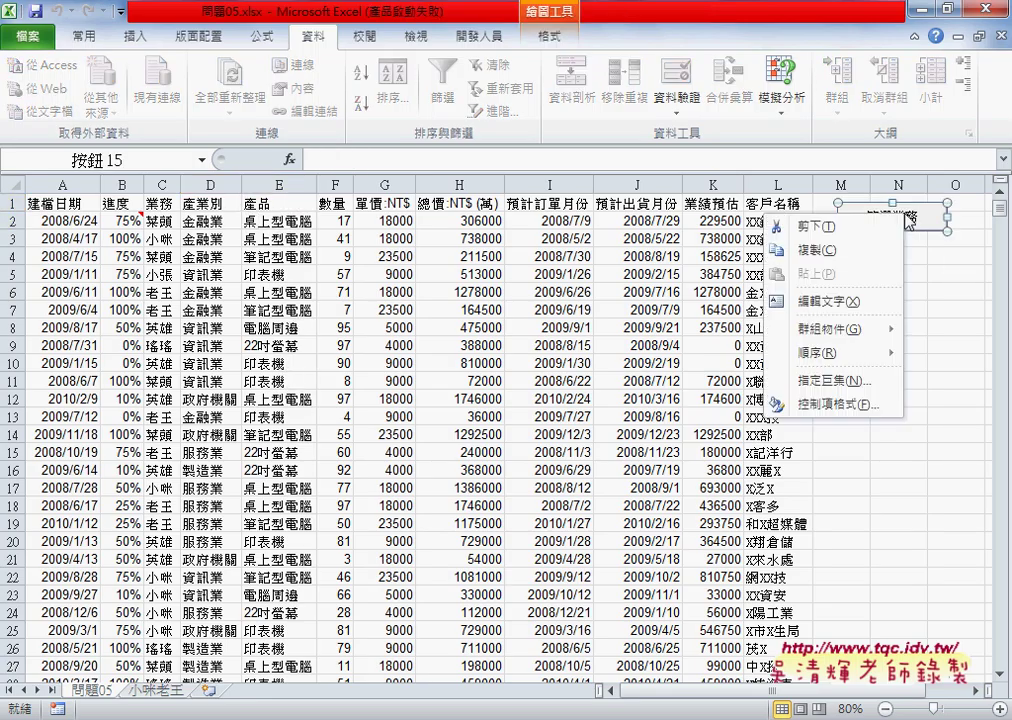
Step: Open the 篩選業務_防呆 macro code from the button's 指定巨集 dialog
right_click(903, 226)
click(835, 380)
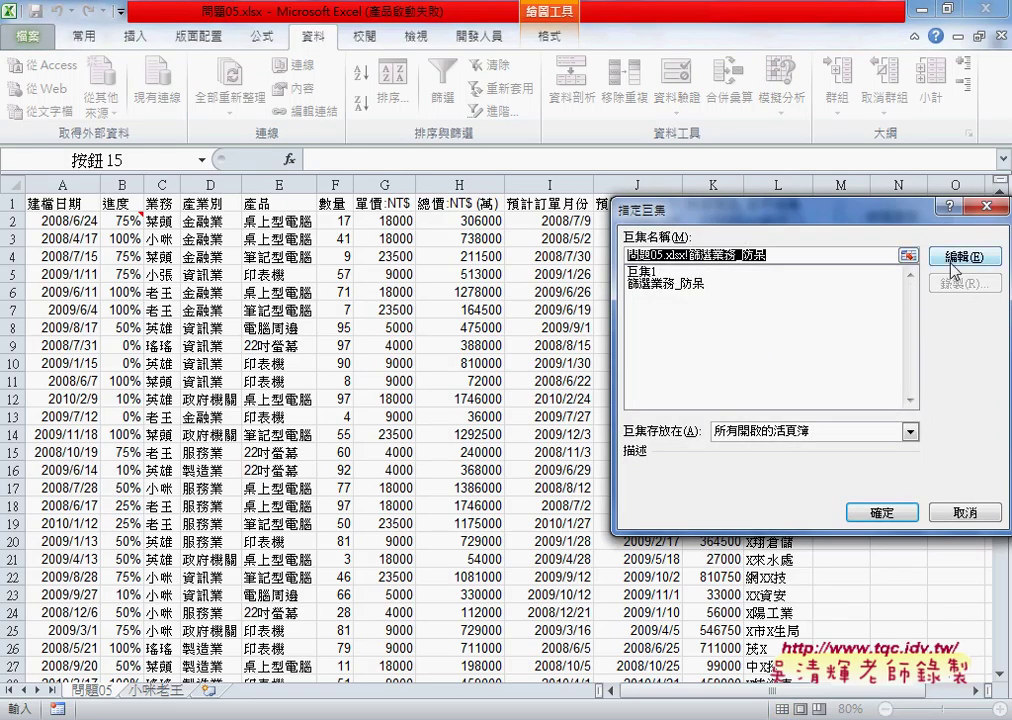
click(958, 258)
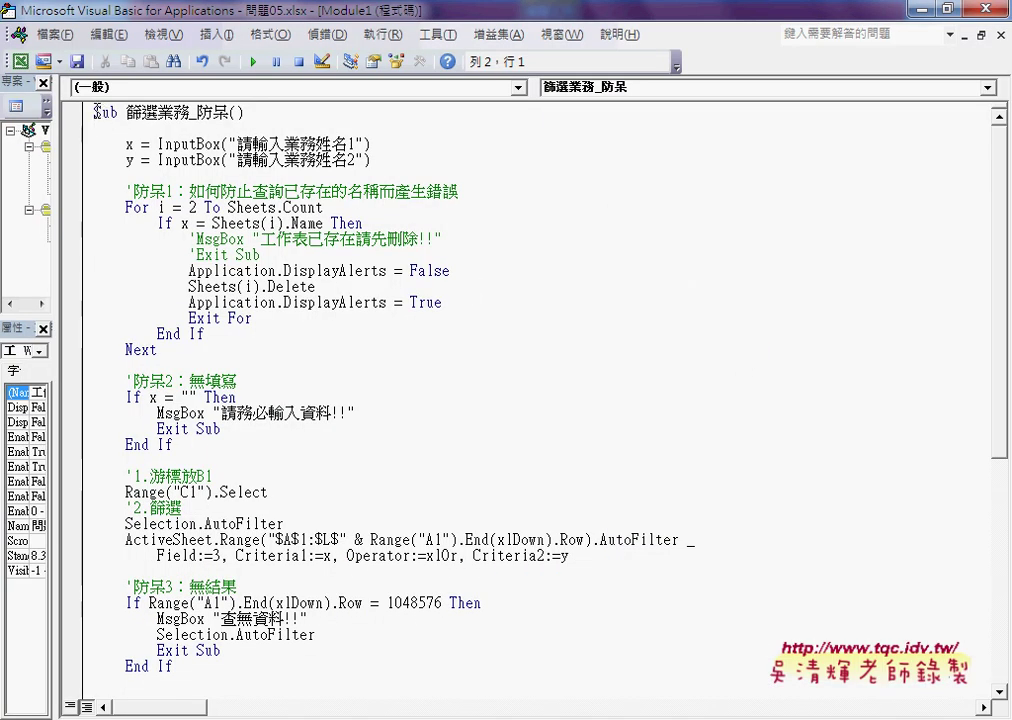
scroll(153, 183, down, 3)
scroll(190, 231, down, 3)
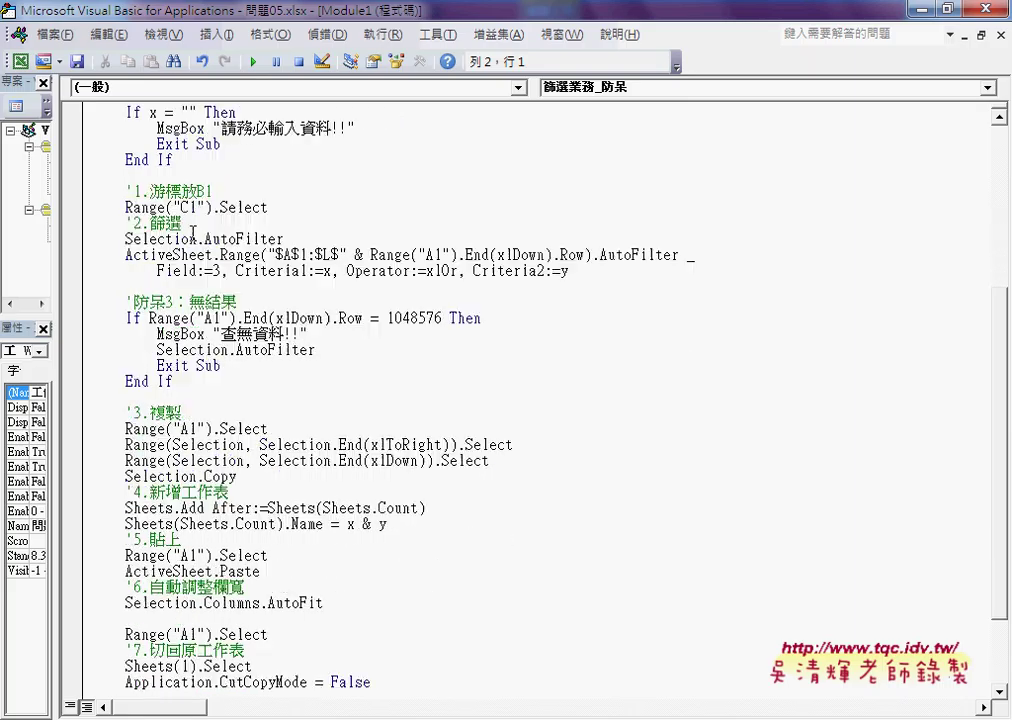
scroll(190, 231, up, 5)
scroll(190, 236, up, 1)
Step: Copy the whole 篩選業務_防呆 Sub and paste a duplicate below End Sub
click(90, 112)
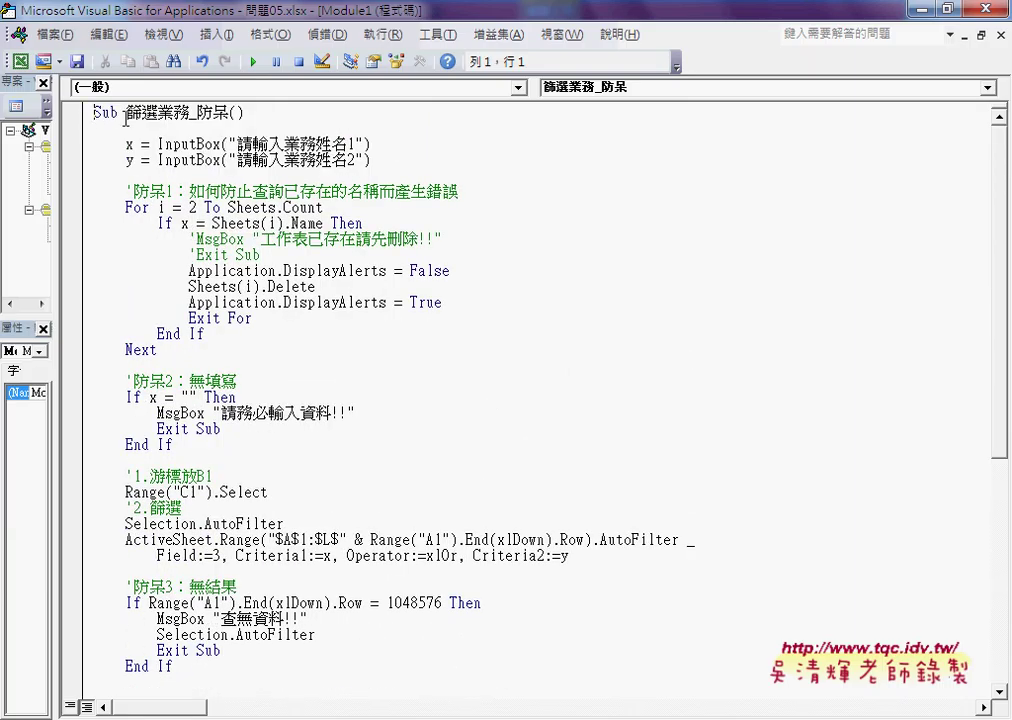
scroll(175, 300, down, 5)
scroll(180, 450, down, 3)
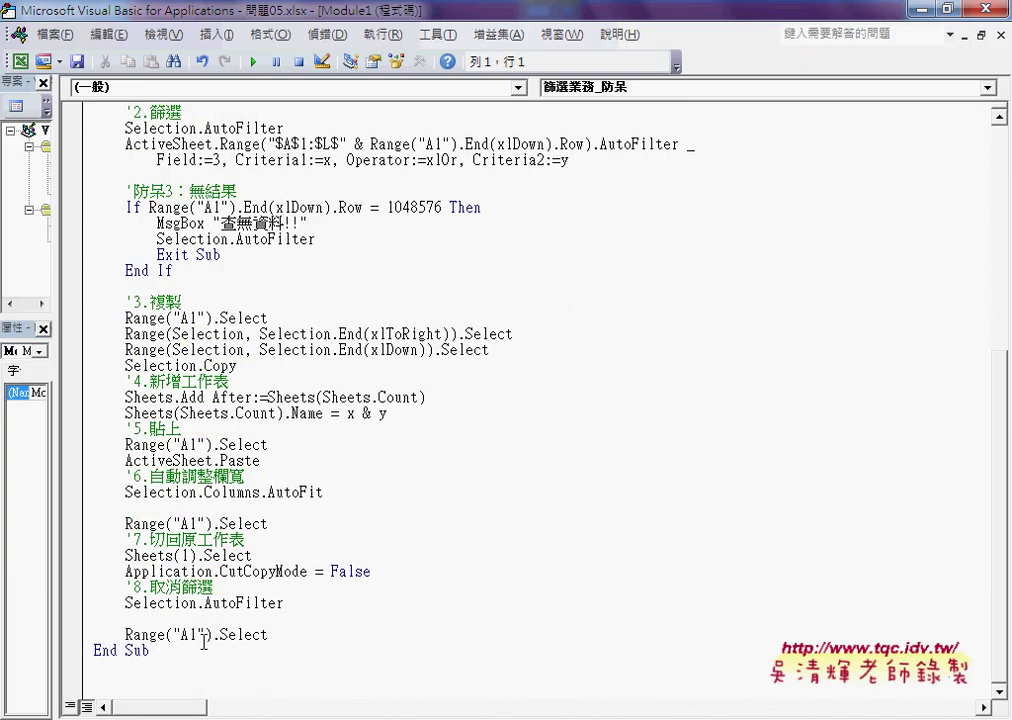
shift+click(186, 660)
key(ctrl+c)
click(186, 660)
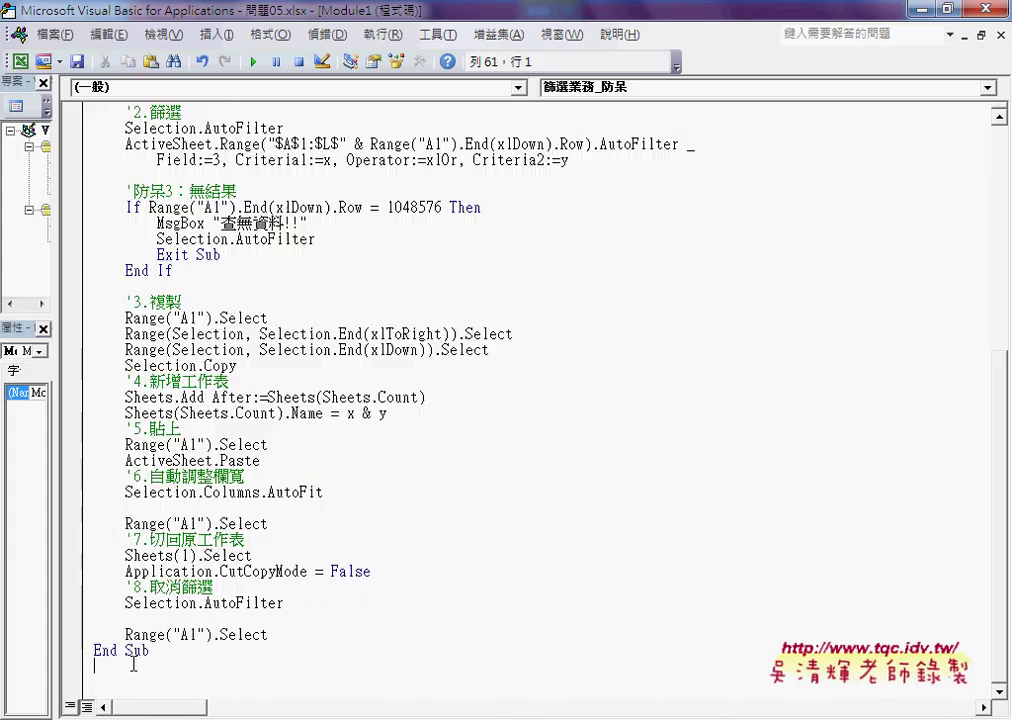
key(ctrl+v)
scroll(389, 621, up, 6)
scroll(386, 620, up, 6)
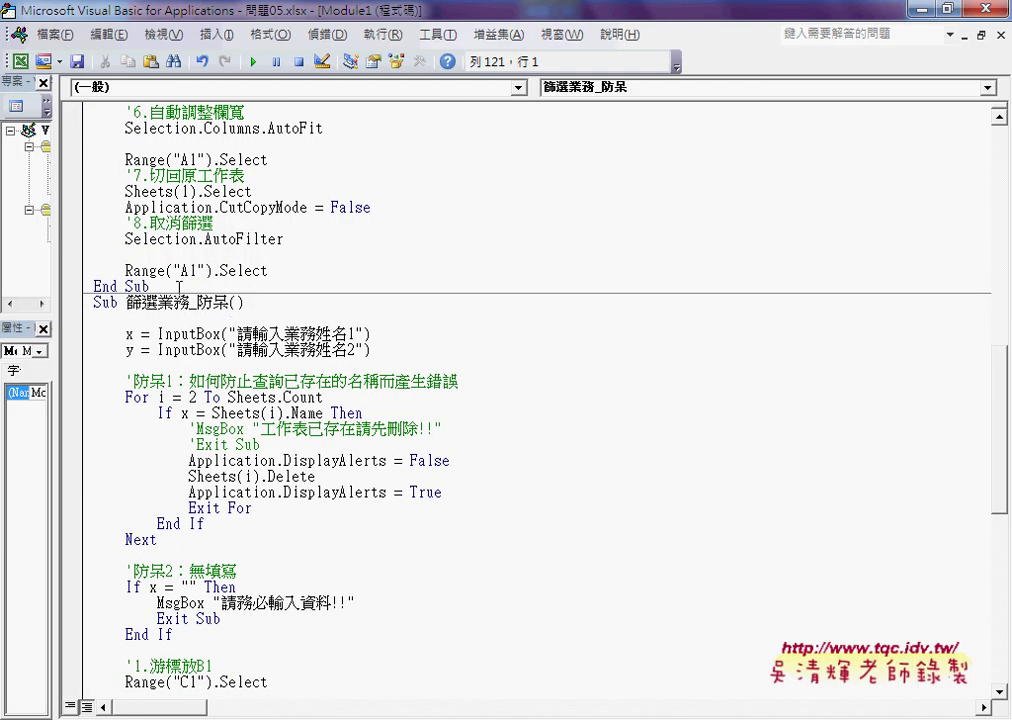
Step: Rename the duplicated macro to 篩選產業別
drag(157, 302, 231, 302)
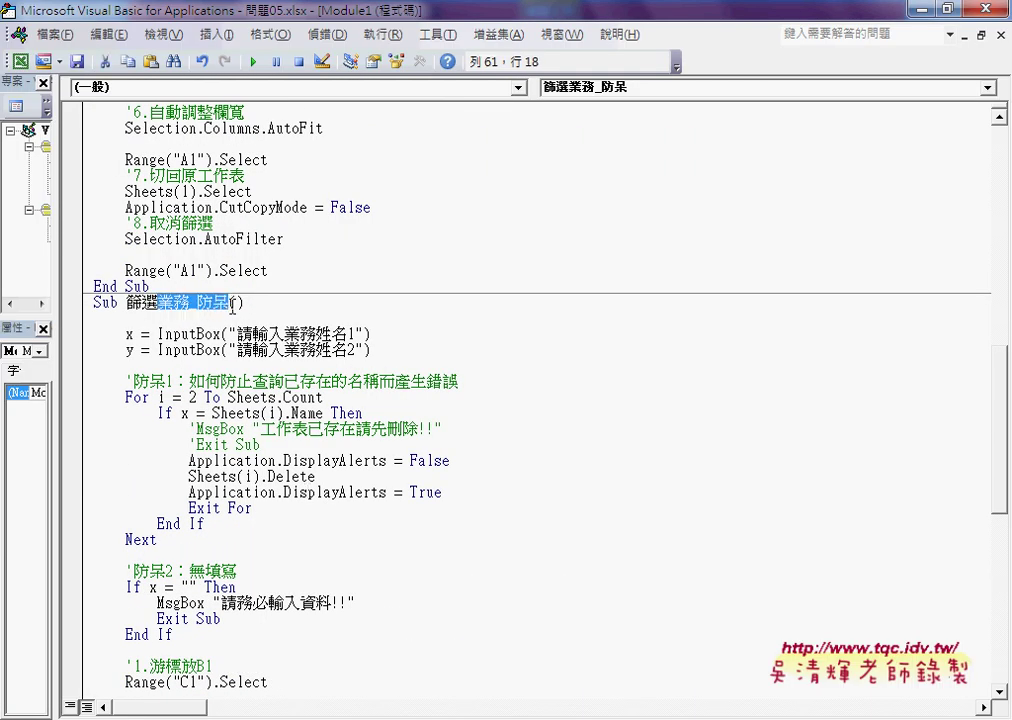
key(Delete)
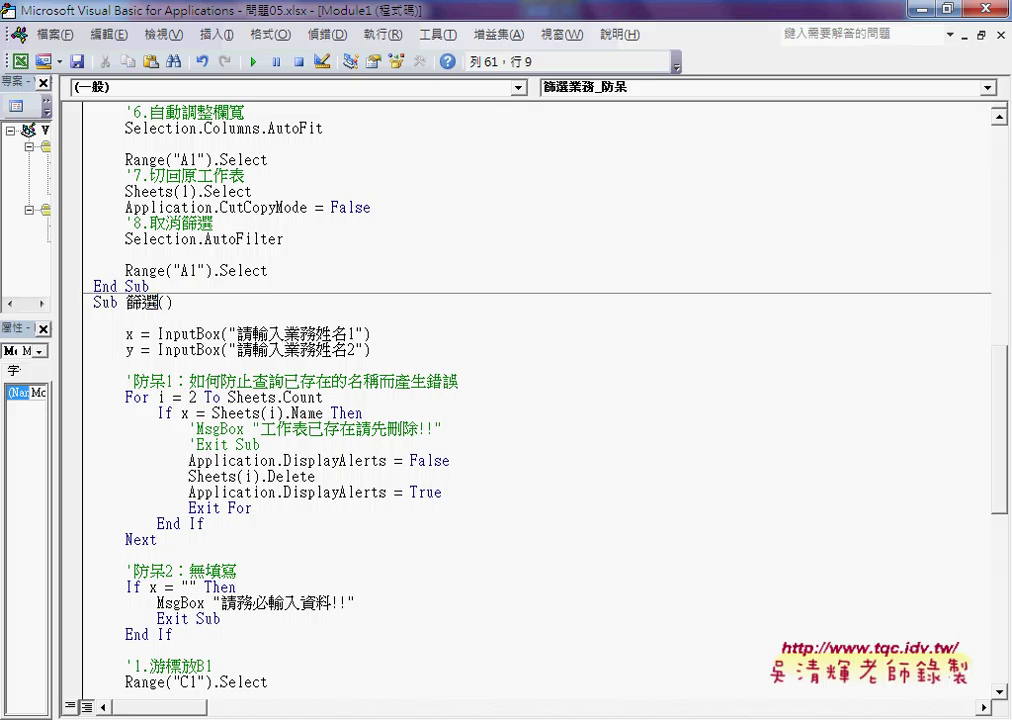
text(業務)
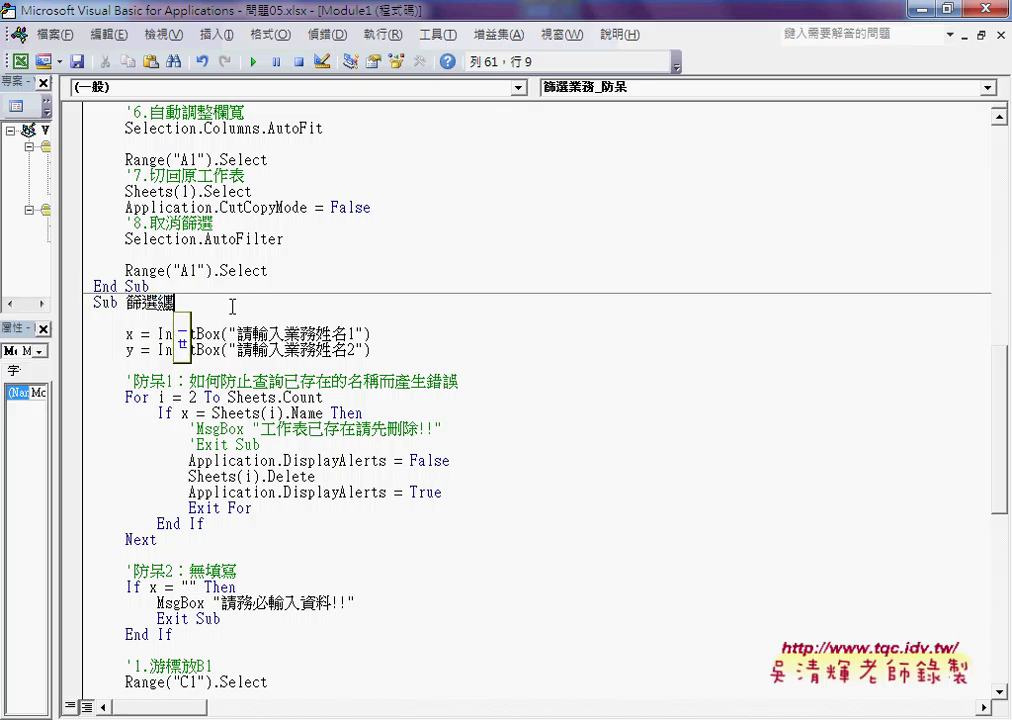
key(Escape)
text(ㄔ)
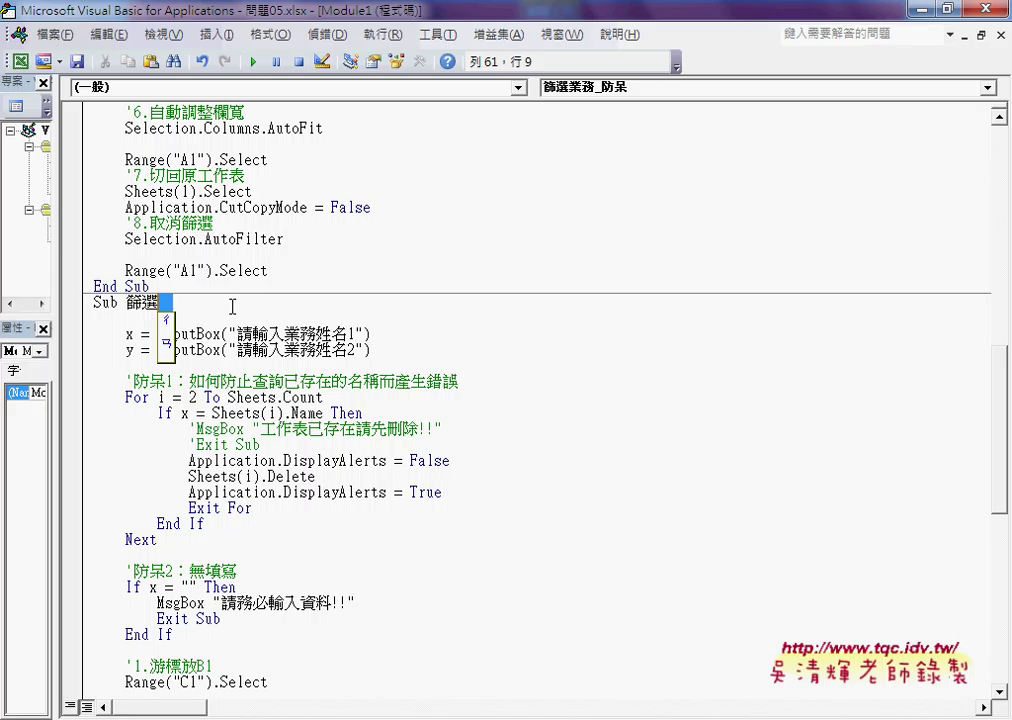
text(產業)
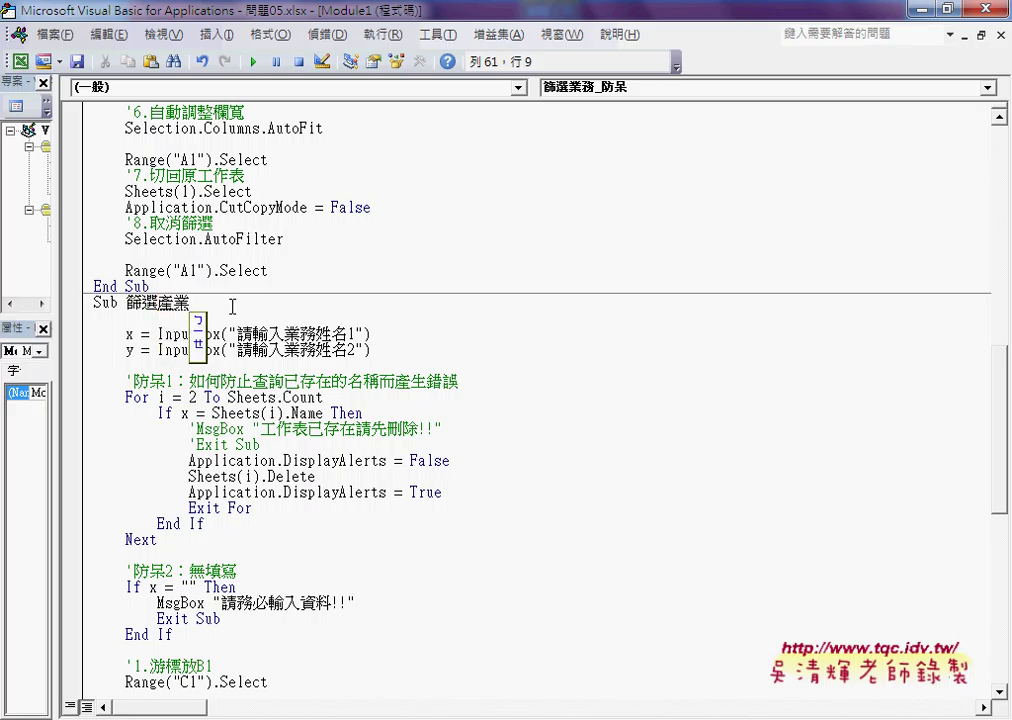
text(別)
key(Return)
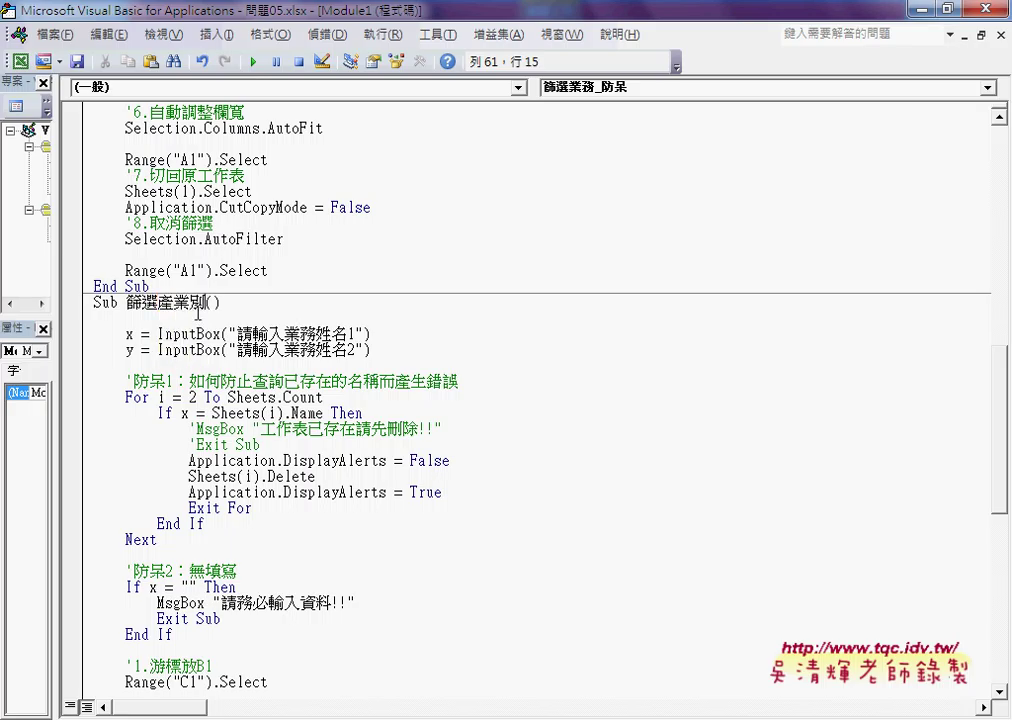
Step: Change the first prompt to 請輸入產業別 and delete the second-name prompt line
drag(157, 302, 204, 302)
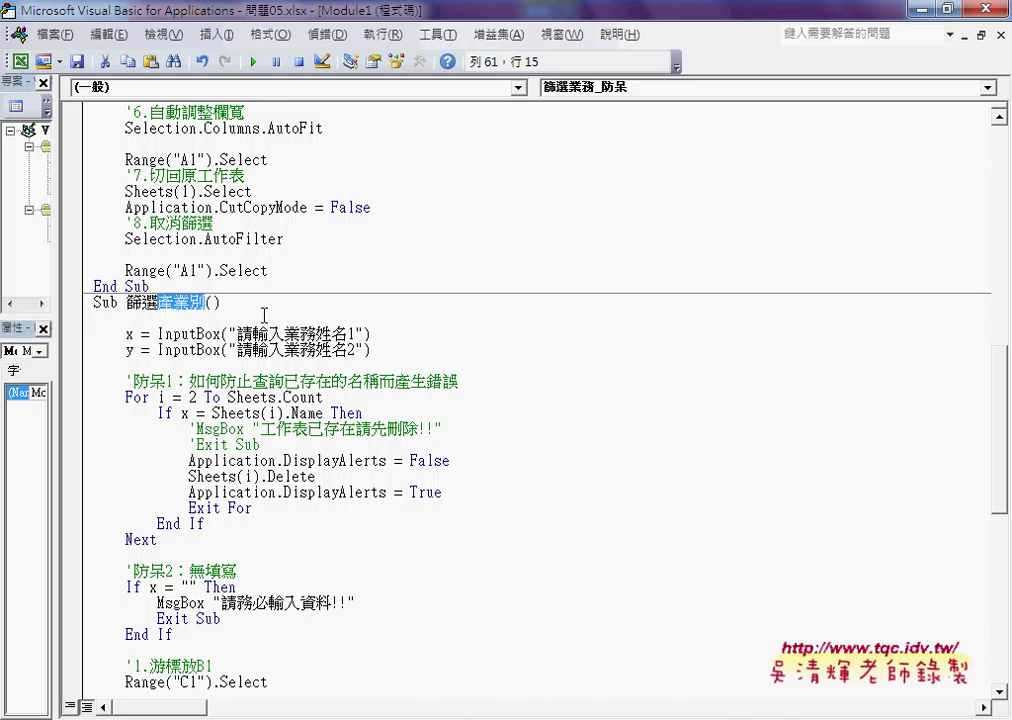
mouse_move(284, 333)
mouse_down()
mouse_move(356, 333)
mouse_move(49, 351)
mouse_up()
key(ctrl+v)
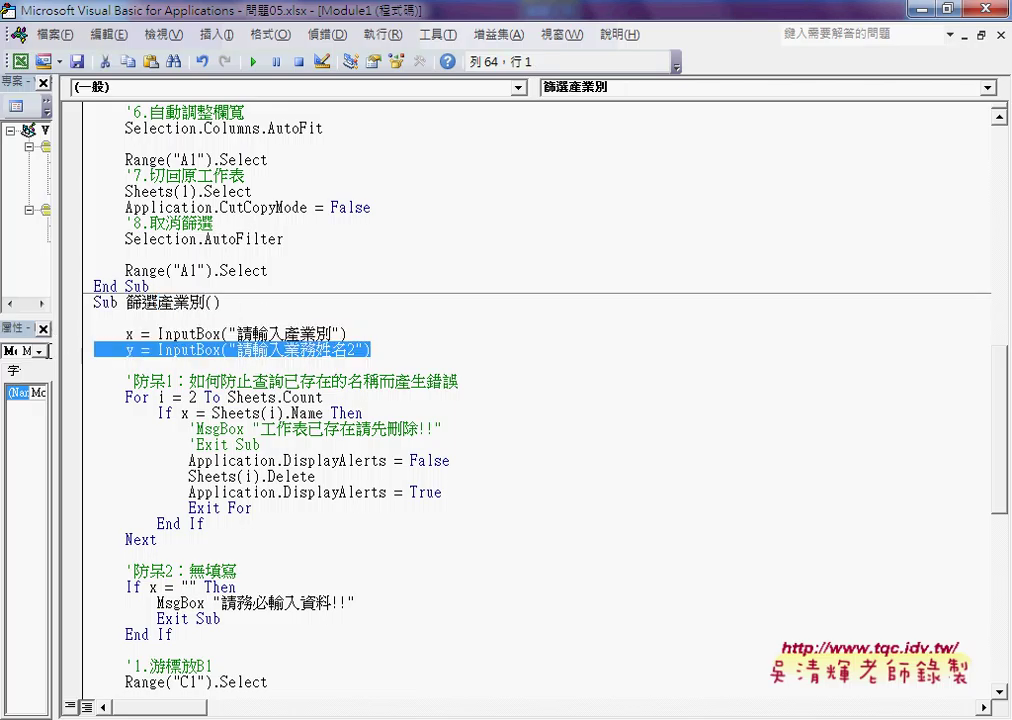
key(Delete)
key(Delete)
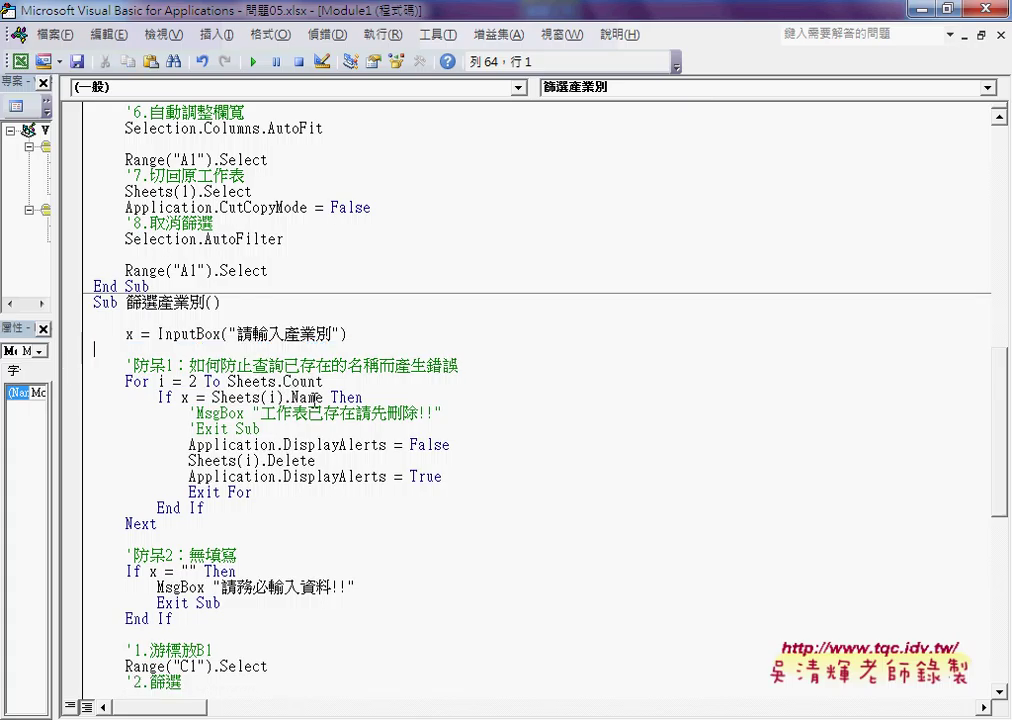
scroll(300, 400, down, 2)
scroll(371, 497, down, 1)
scroll(371, 497, down, 1)
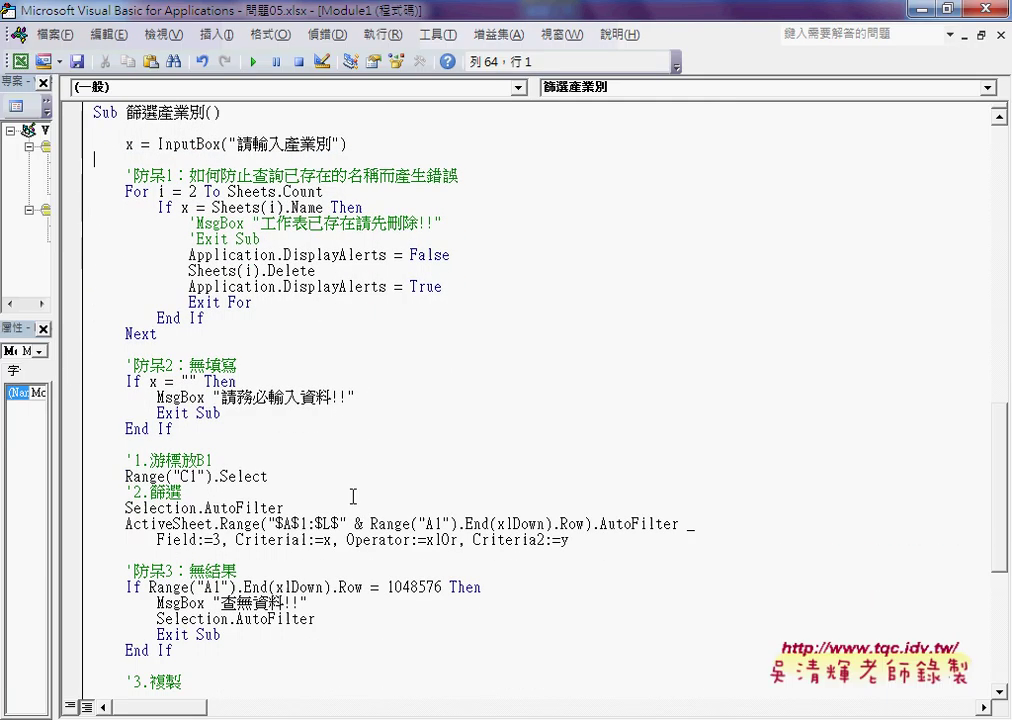
scroll(447, 536, down, 2)
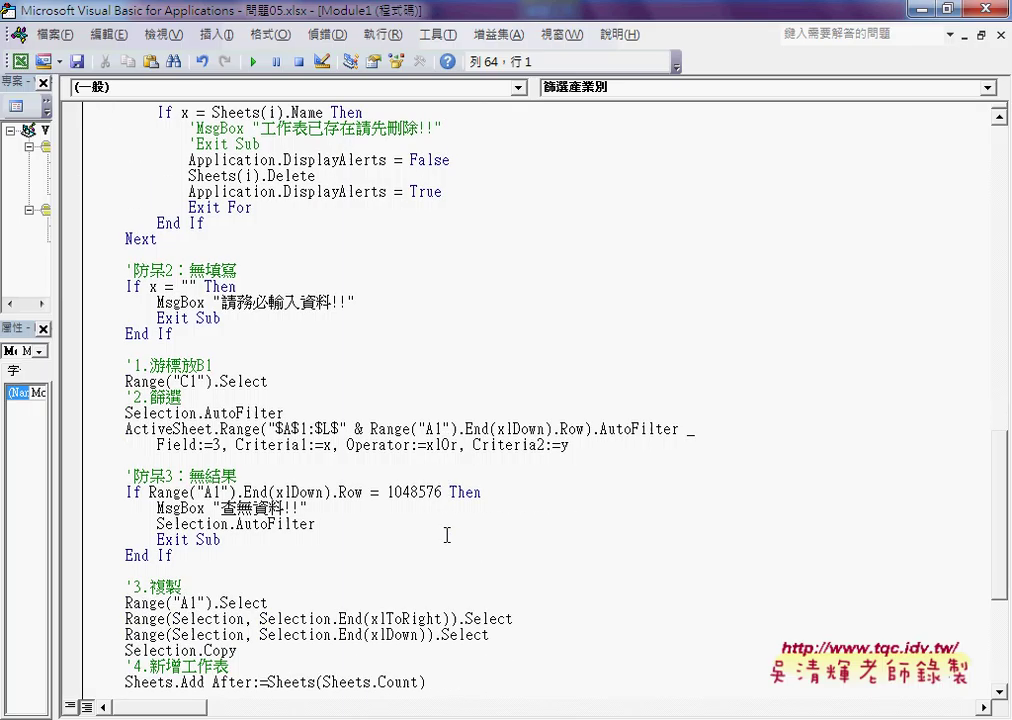
click(228, 412)
Step: Make 篩選產業別 filter Field:=4 on Criteria1:=x only, removing the second criterion
double_click(324, 12)
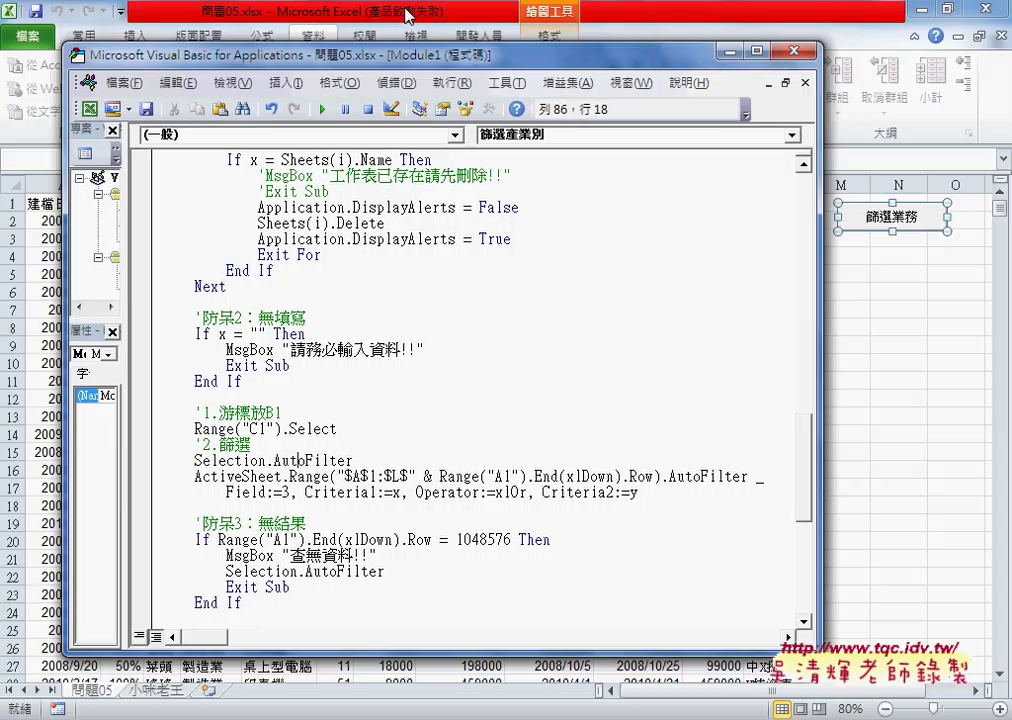
drag(305, 48, 530, 60)
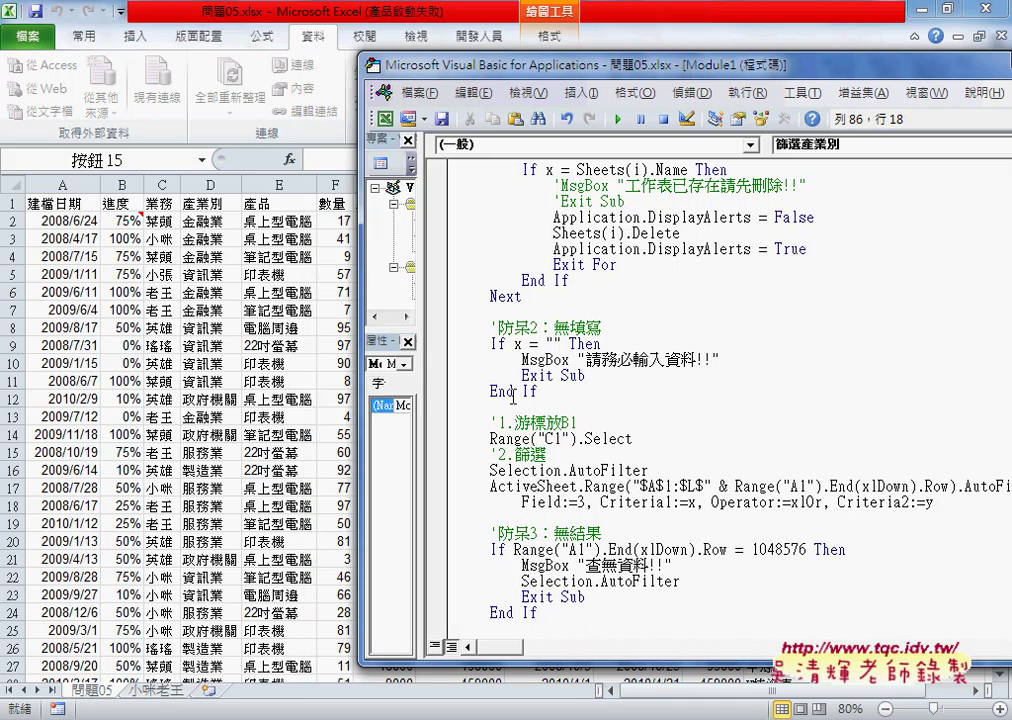
scroll(238, 257, down, 1)
scroll(238, 257, down, 1)
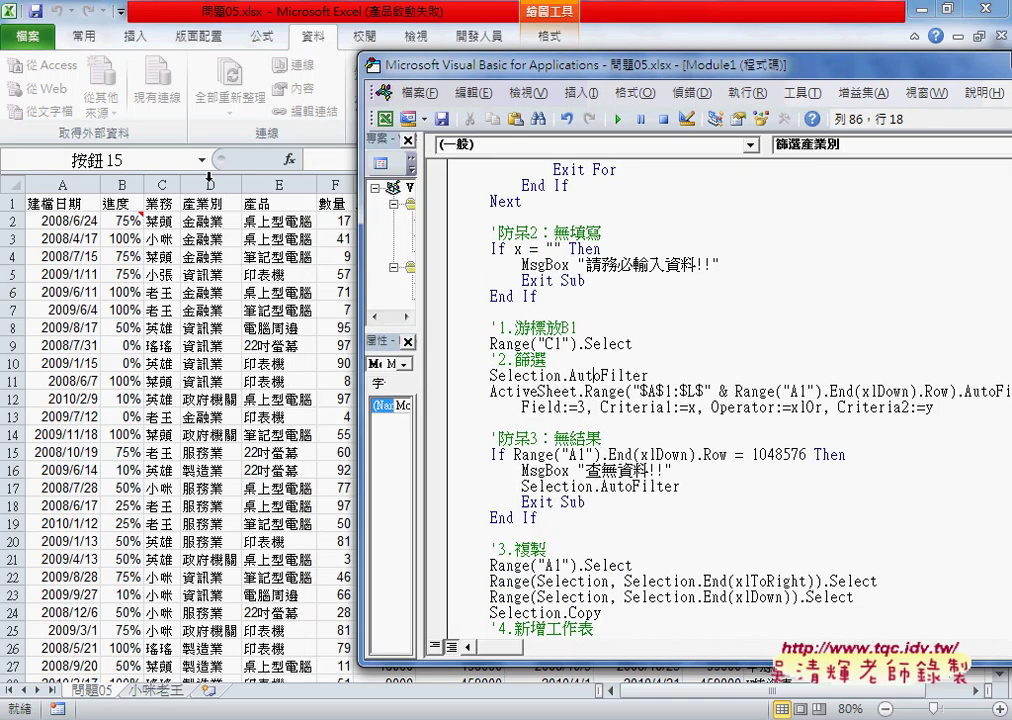
double_click(581, 407)
text(4)
drag(698, 408, 935, 408)
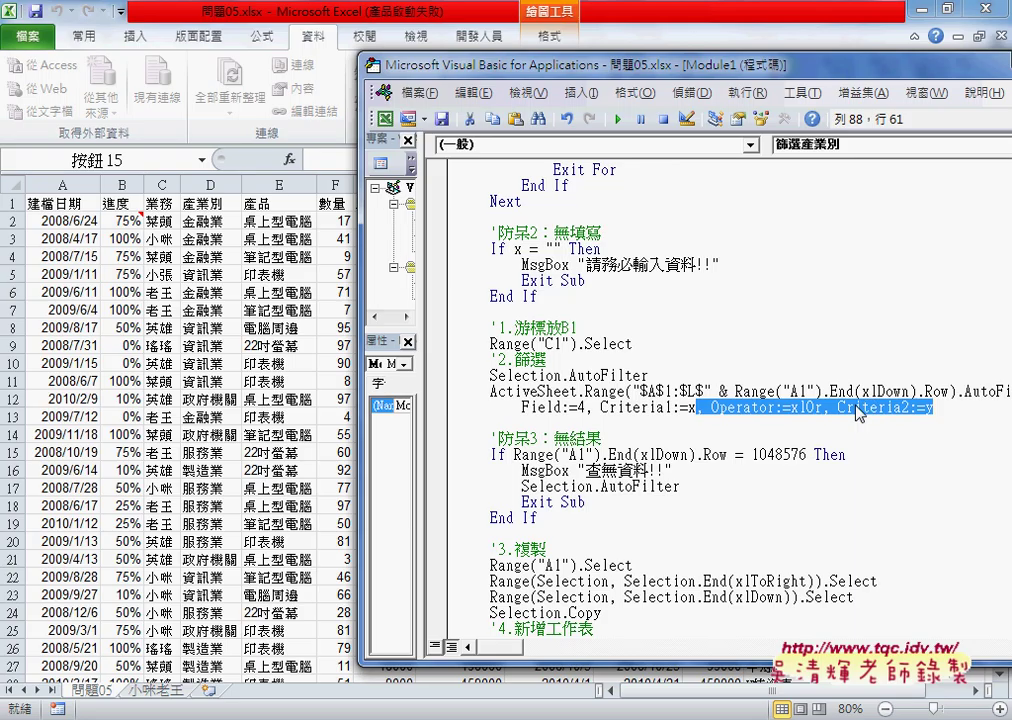
key(Delete)
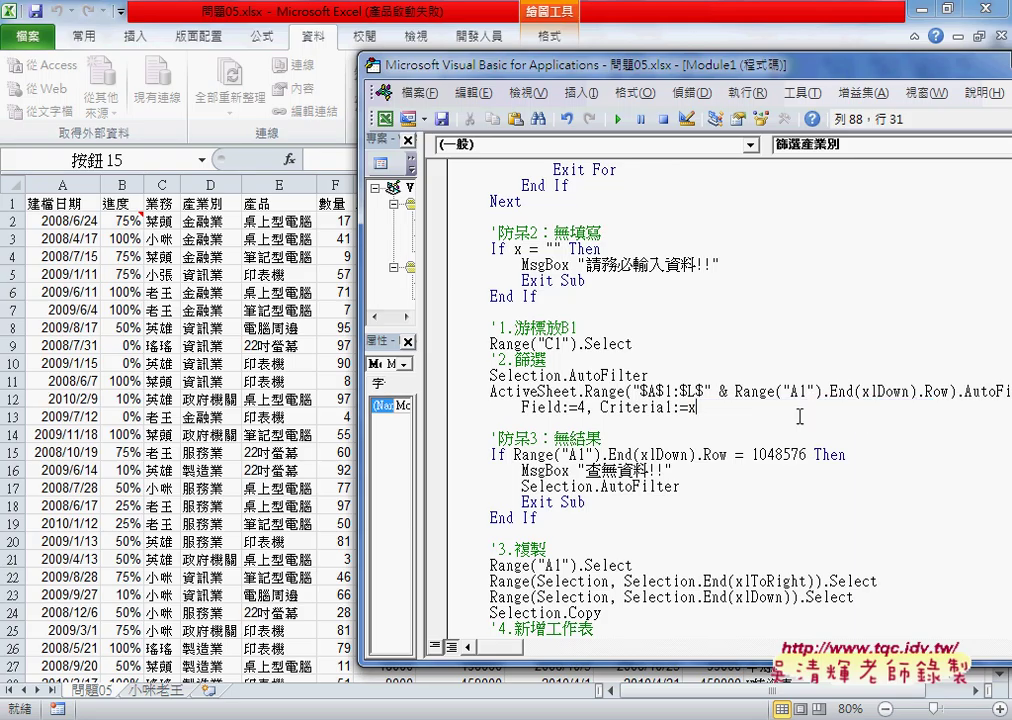
Step: Drop the ' & y' suffix from the new sheet name, then select the 篩選產業別 Sub name
scroll(915, 412, down, 1)
scroll(707, 397, down, 1)
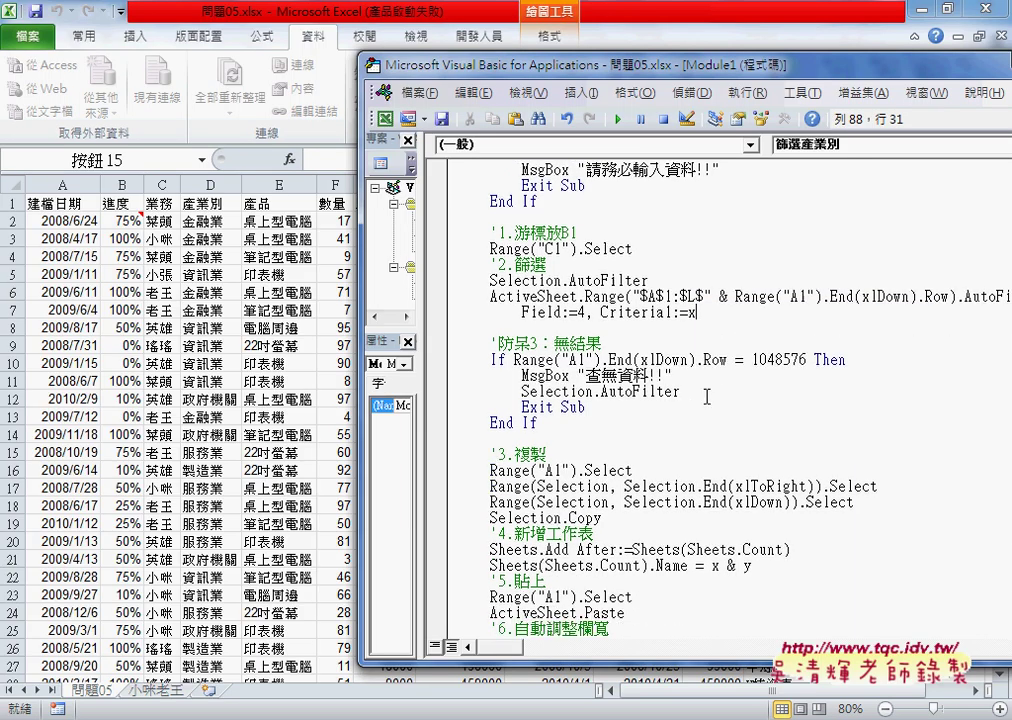
scroll(707, 397, down, 1)
drag(720, 519, 757, 520)
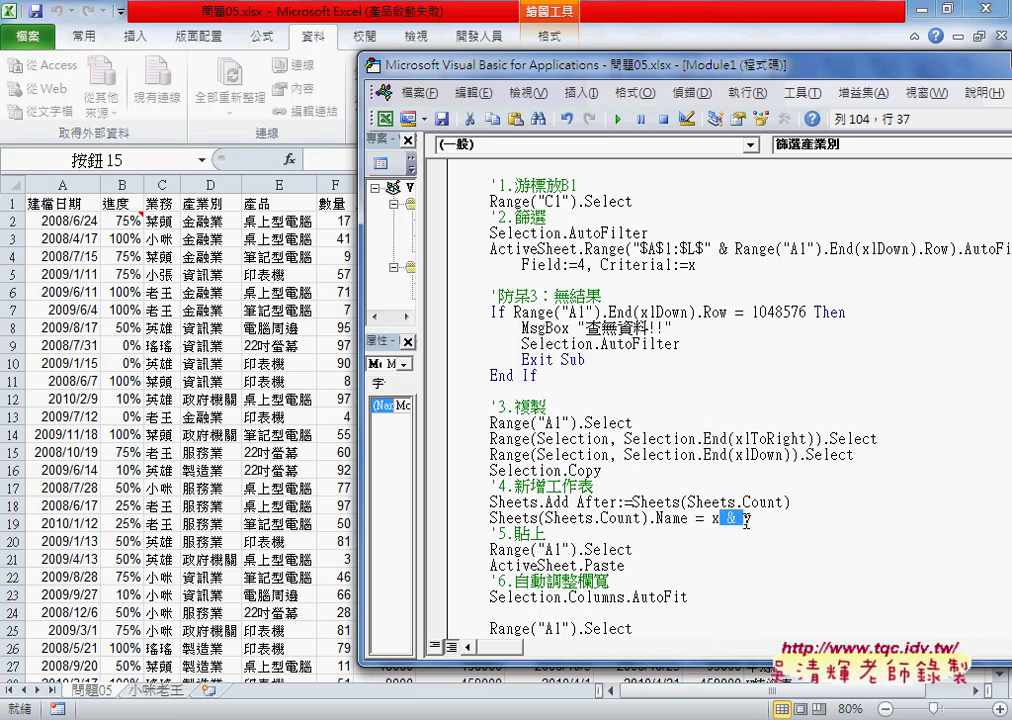
key(Delete)
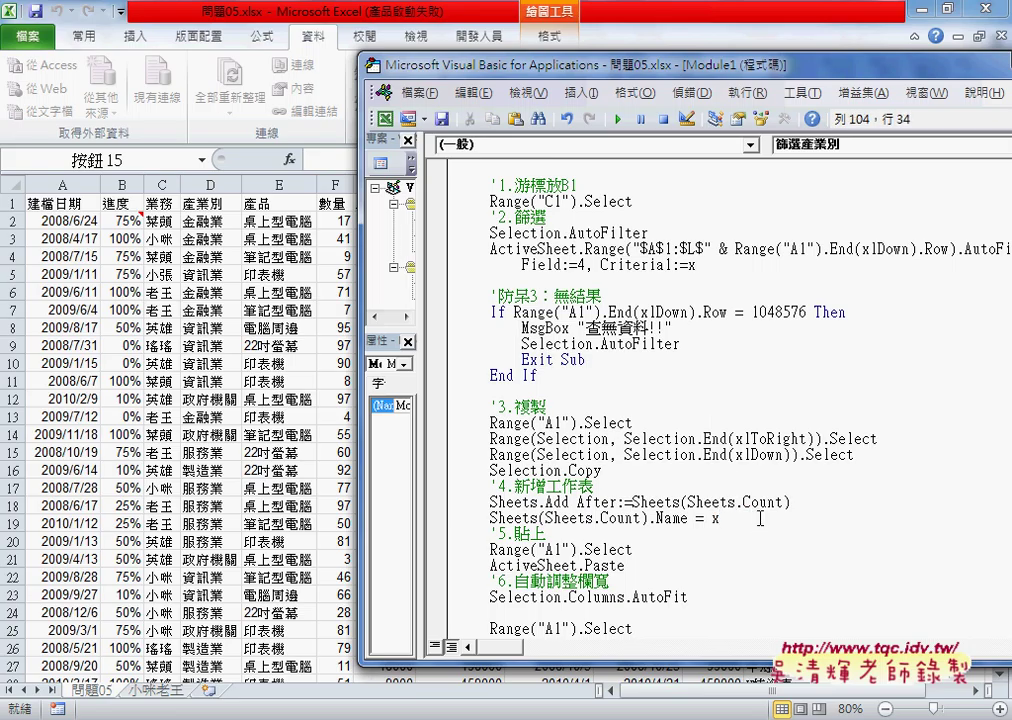
scroll(762, 514, down, 1)
scroll(770, 521, down, 1)
scroll(770, 521, up, 5)
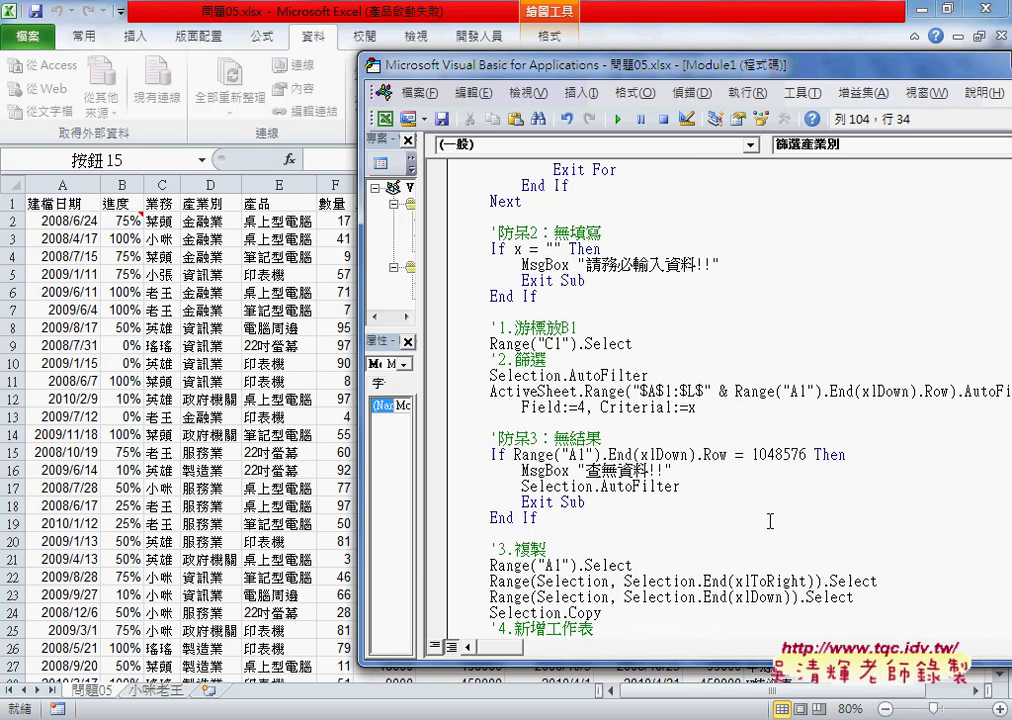
scroll(770, 521, up, 5)
drag(491, 217, 569, 219)
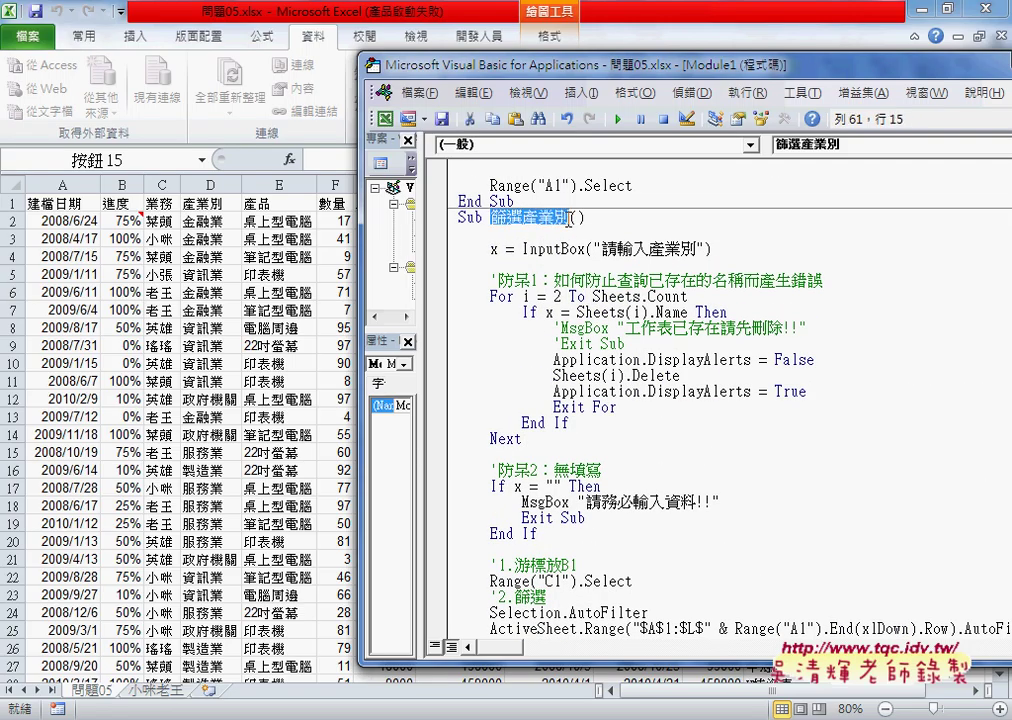
Step: Run 篩選產業別 with industry 金融業 and view the resulting 金融業 sheet
key(F5)
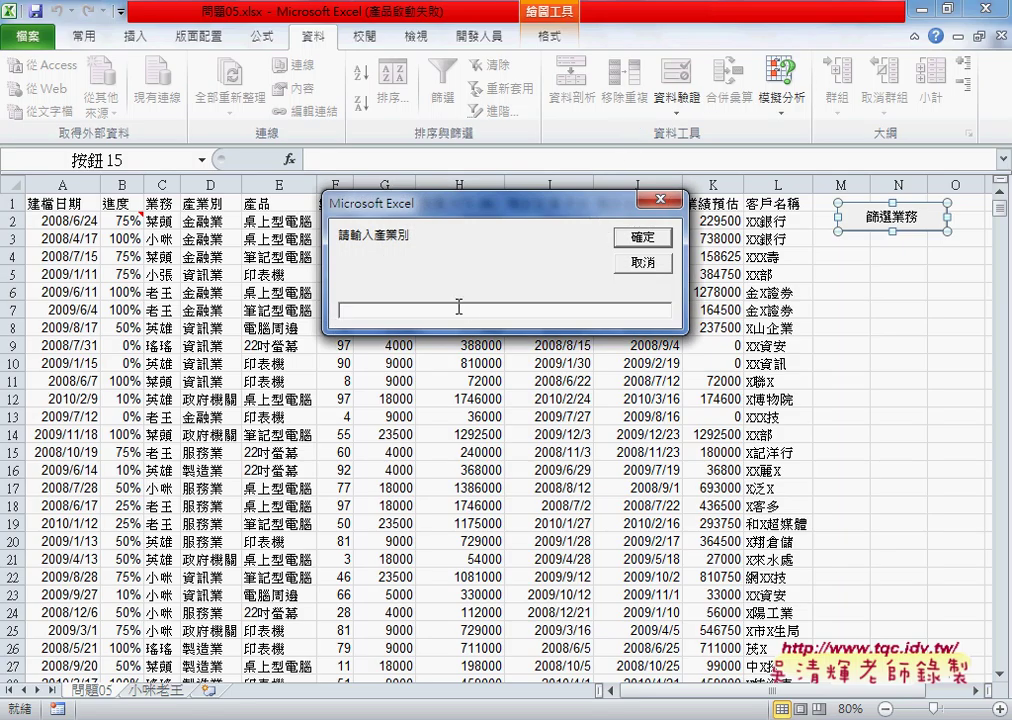
text(ㄐ)
text(金)
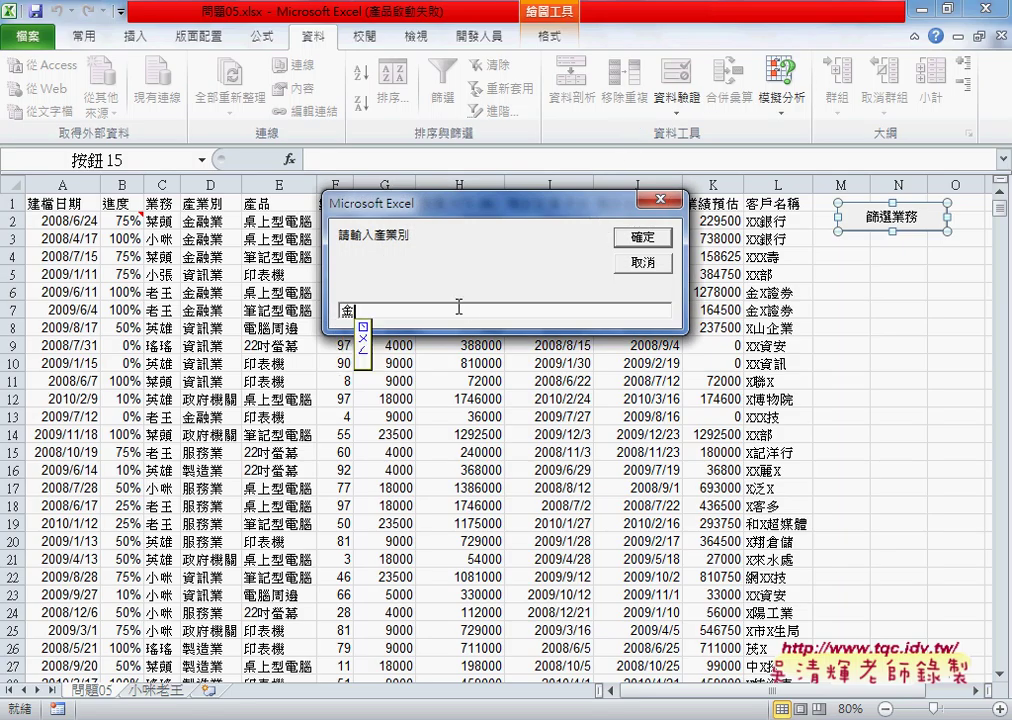
text(融業)
key(Return)
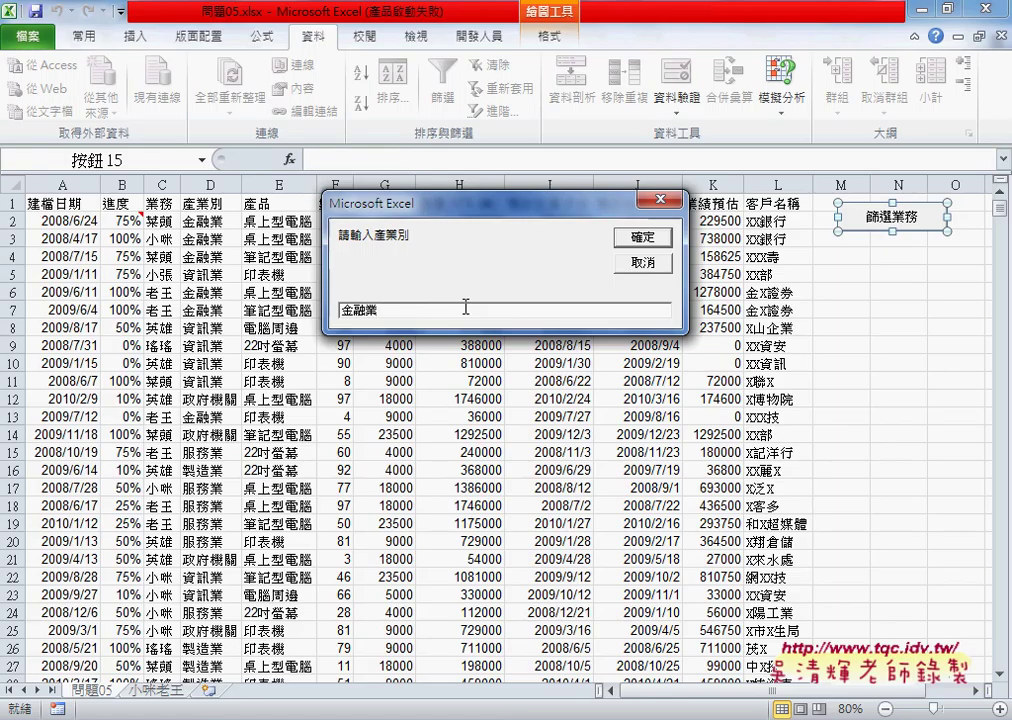
click(643, 240)
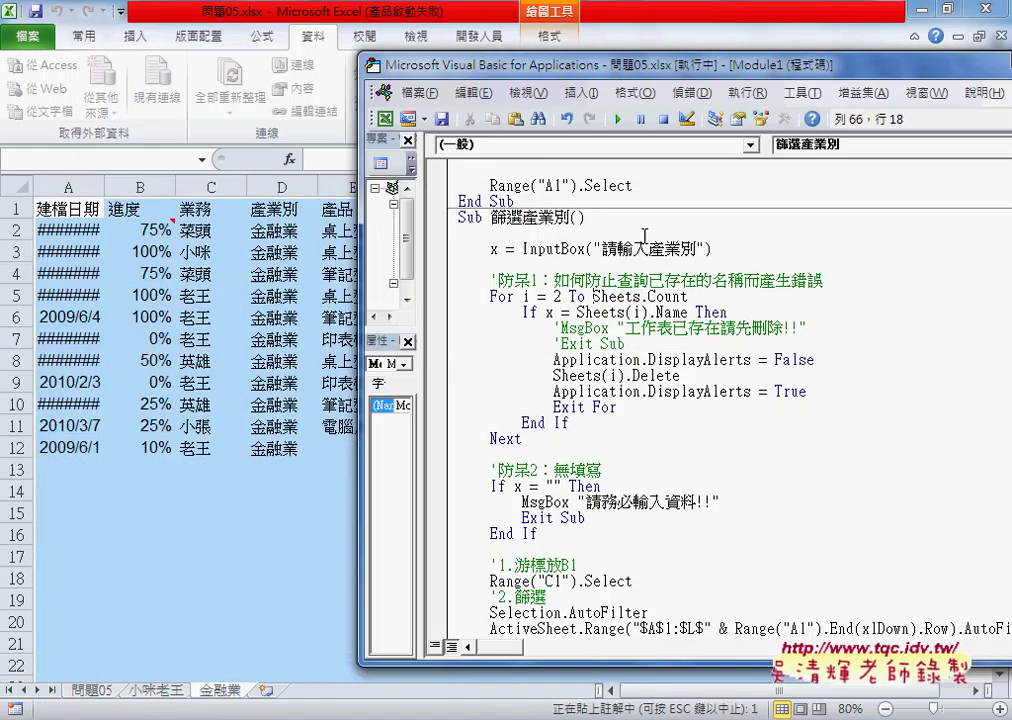
click(222, 690)
Step: Return to the 問題05 sheet and turn on AutoFilter from header cell E1
click(88, 690)
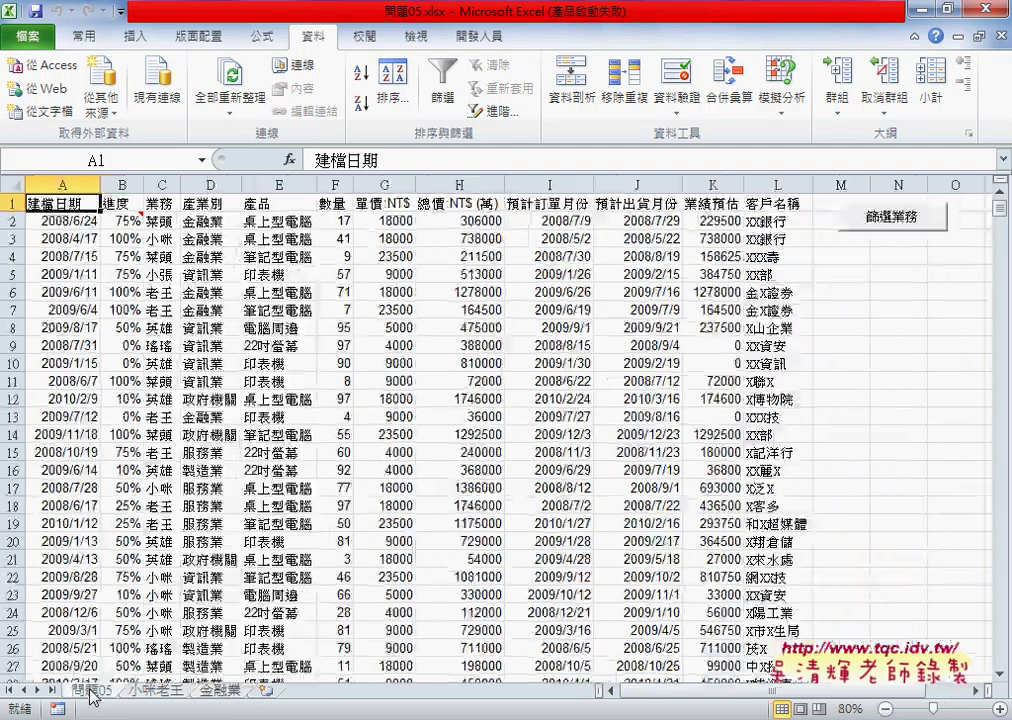
click(277, 183)
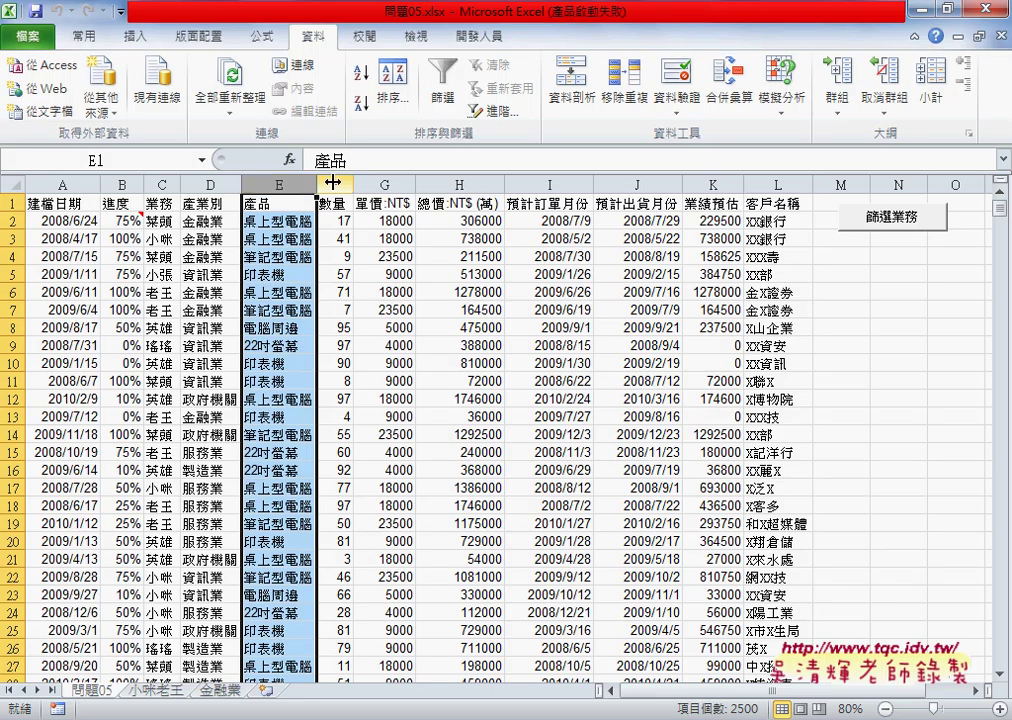
click(784, 180)
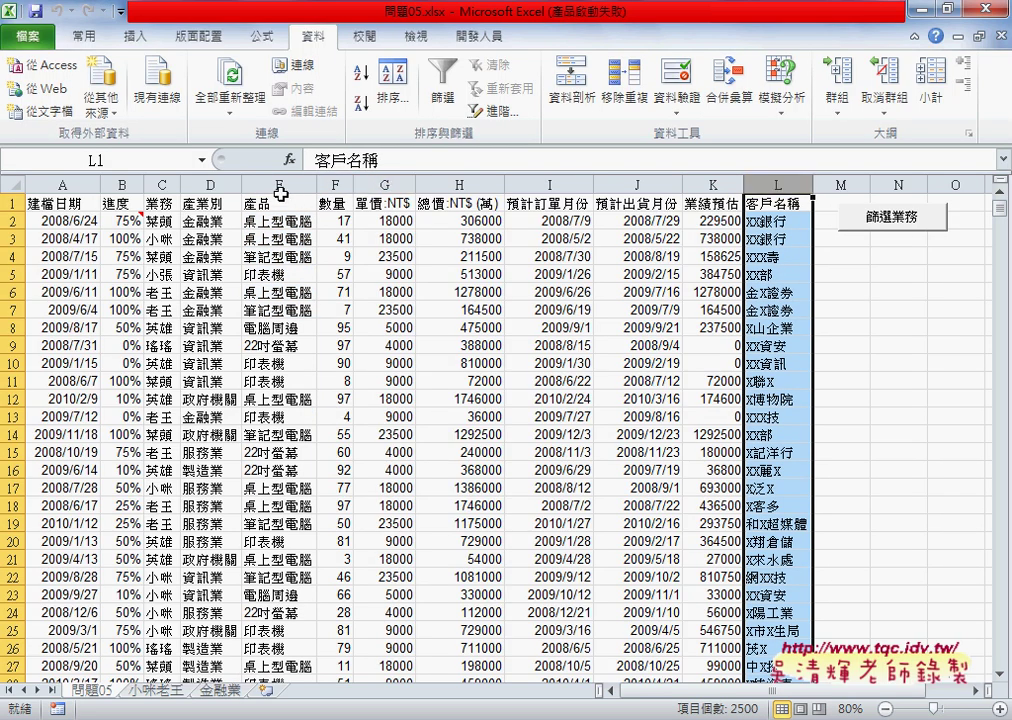
click(277, 203)
click(442, 85)
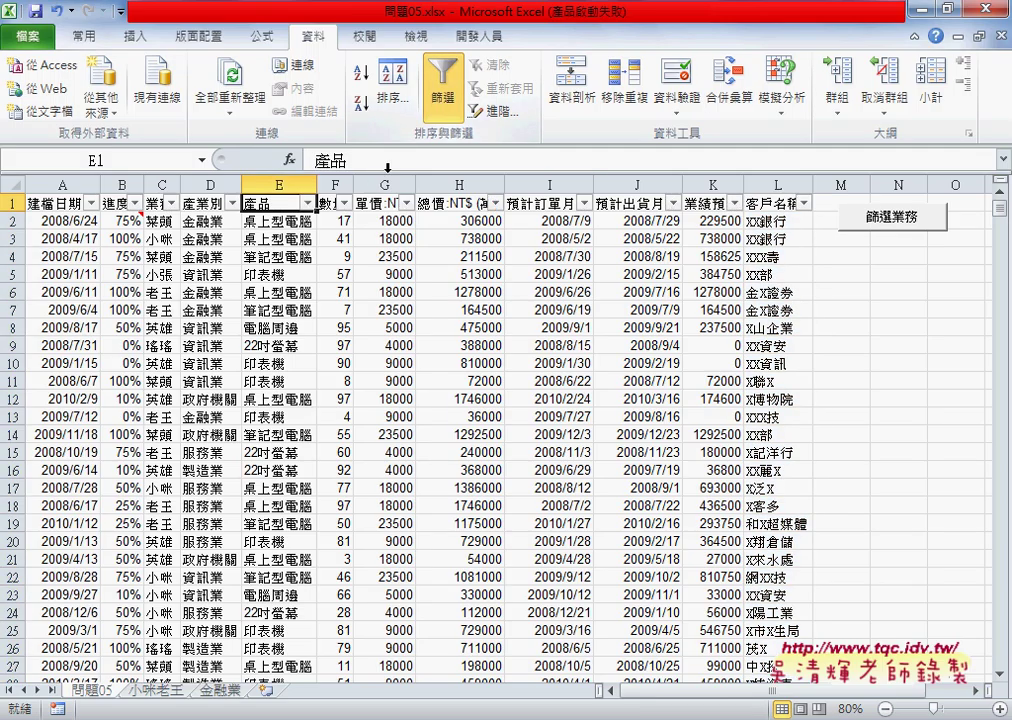
Step: Browse the 產品 and 建檔日期 filter dropdowns, closing them without filtering
click(307, 203)
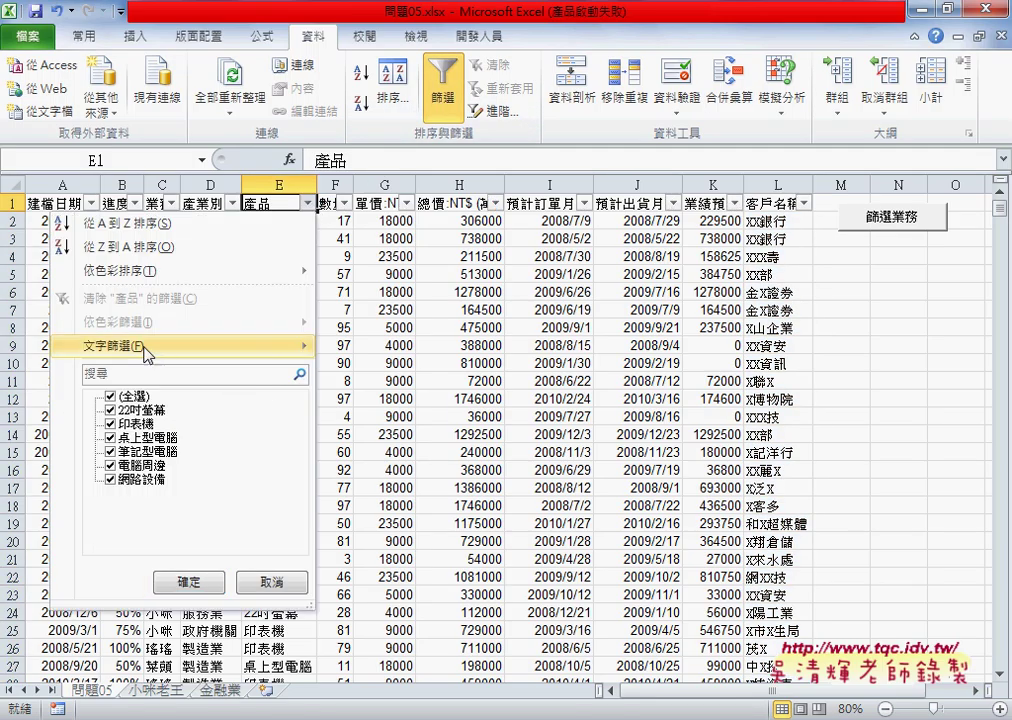
mouse_move(146, 352)
click(572, 85)
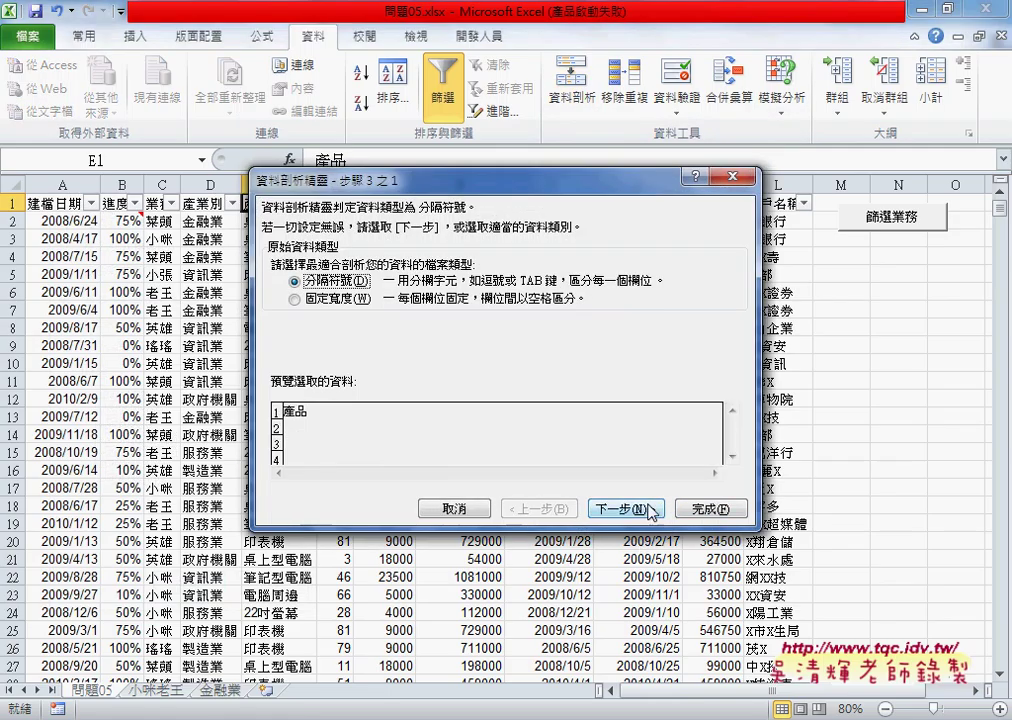
click(455, 506)
click(91, 203)
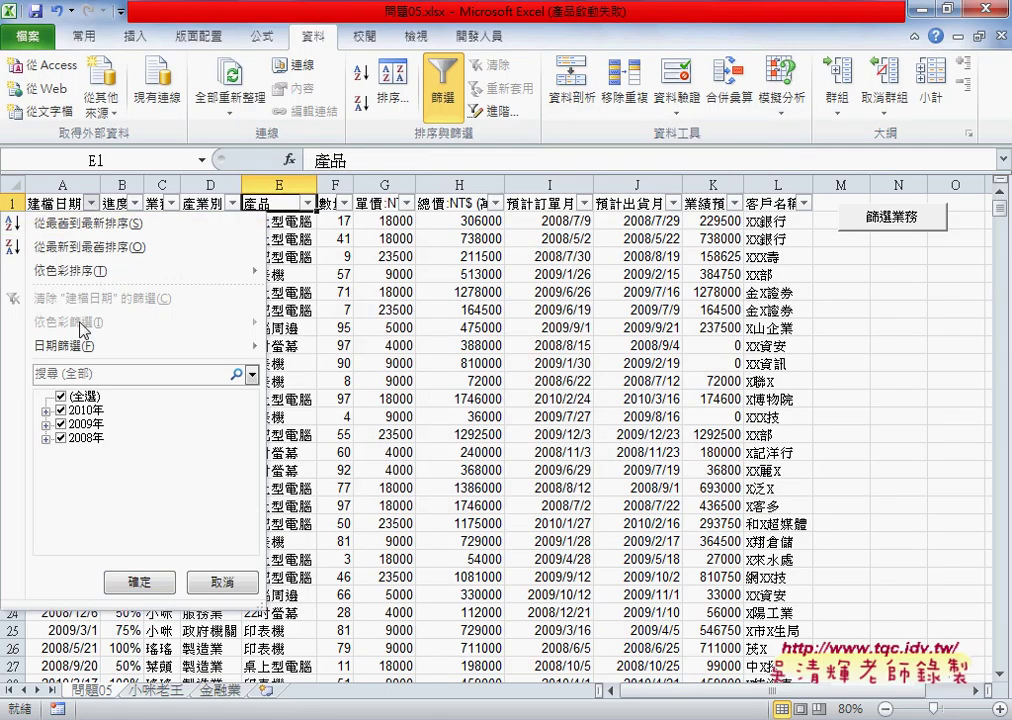
mouse_move(79, 347)
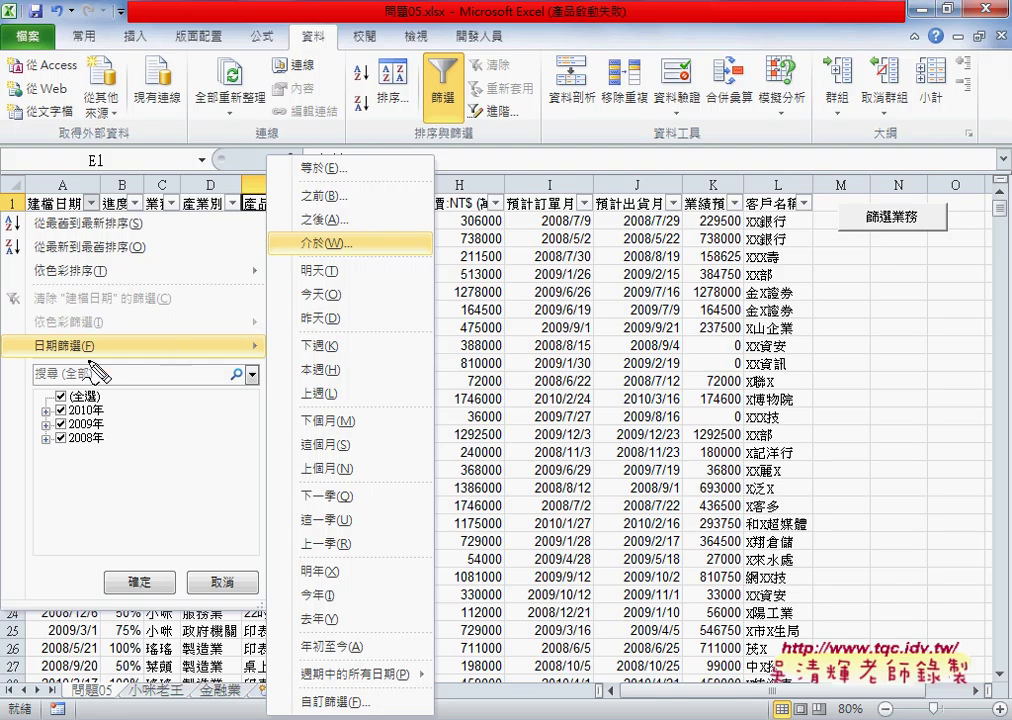
drag(100, 328, 87, 372)
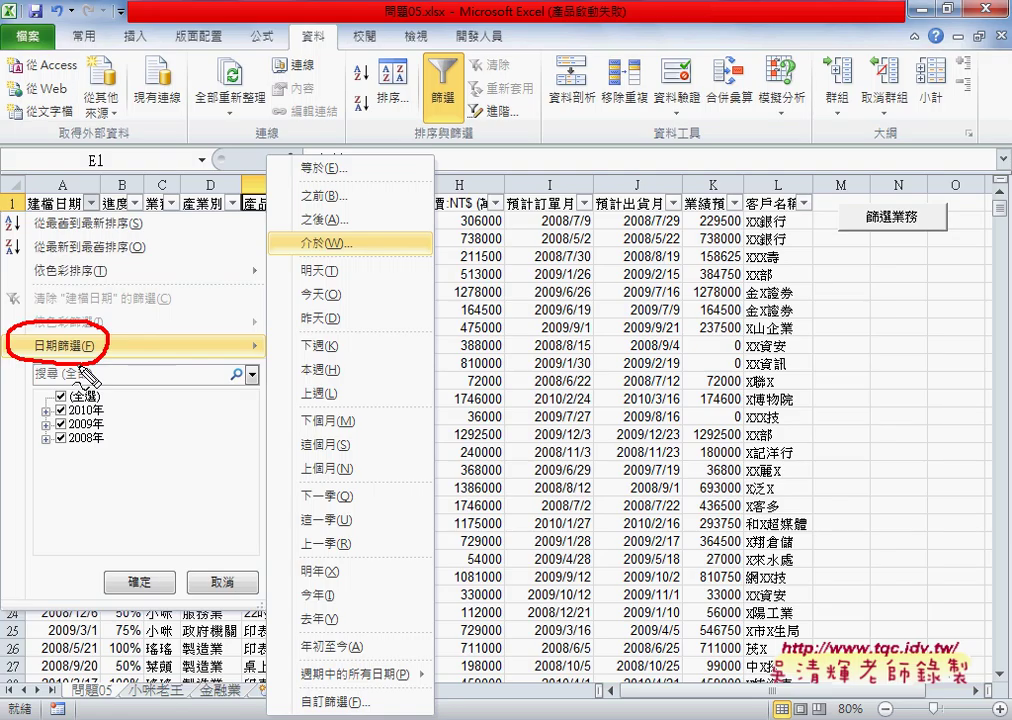
key(Escape)
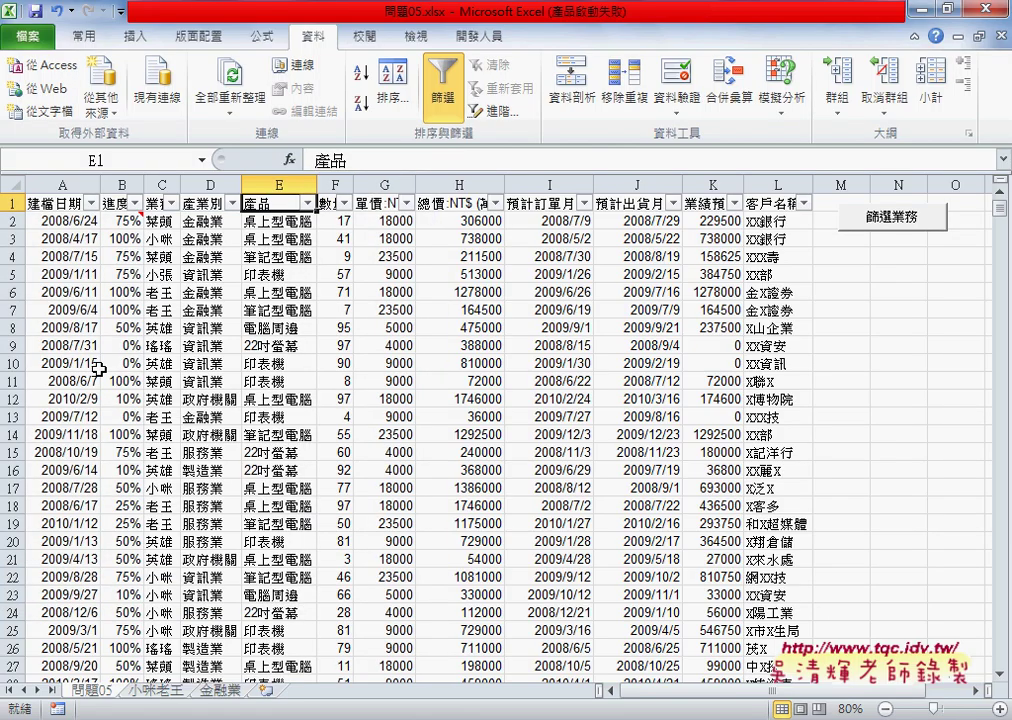
Step: View the 數字篩選 choices for 單價 and 總價, then switch AutoFilter off
click(406, 203)
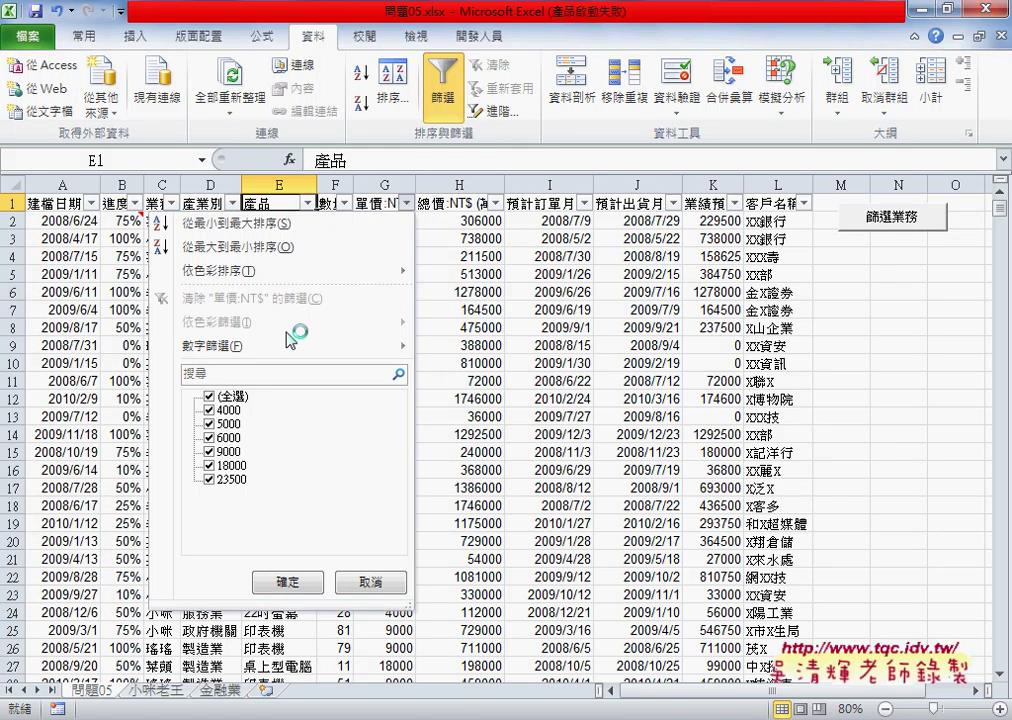
mouse_move(277, 352)
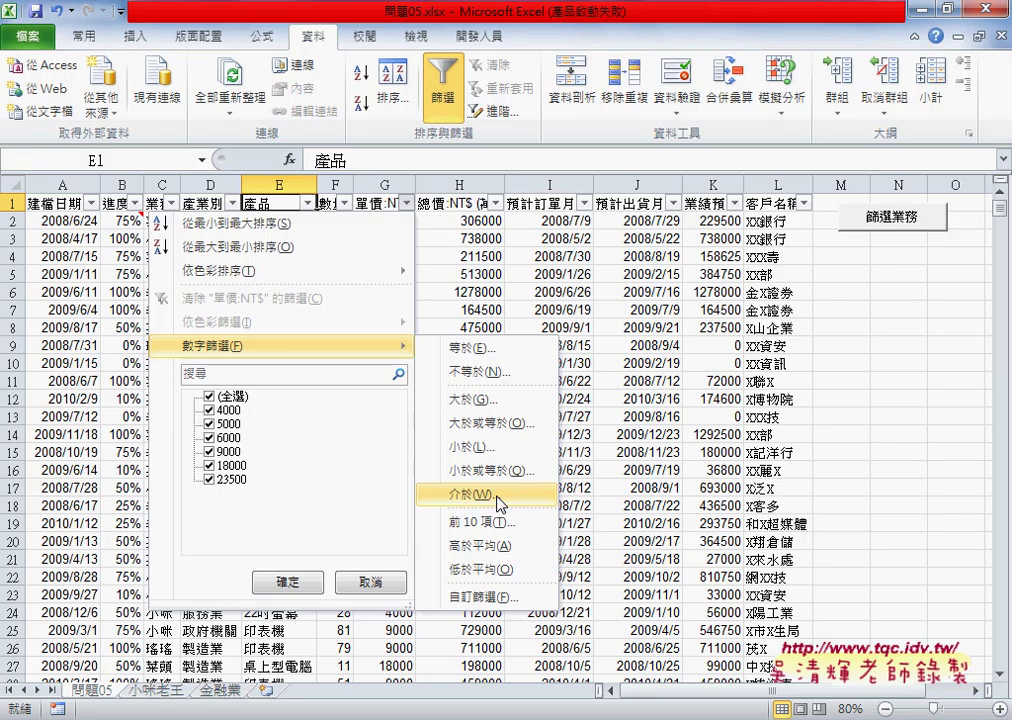
click(517, 174)
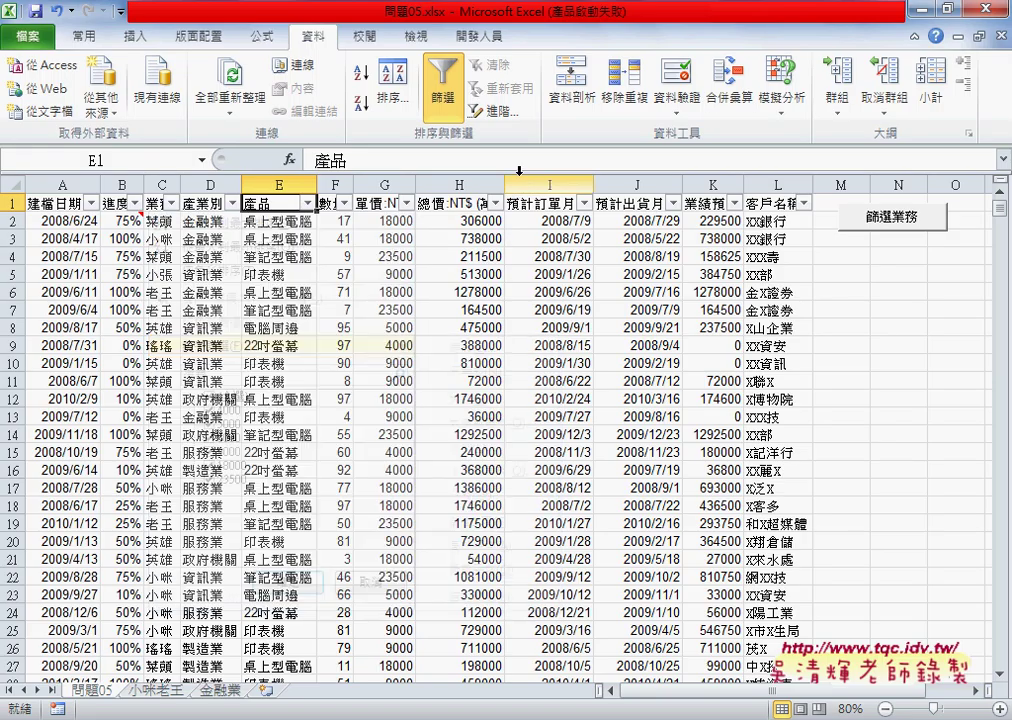
click(496, 205)
mouse_move(364, 348)
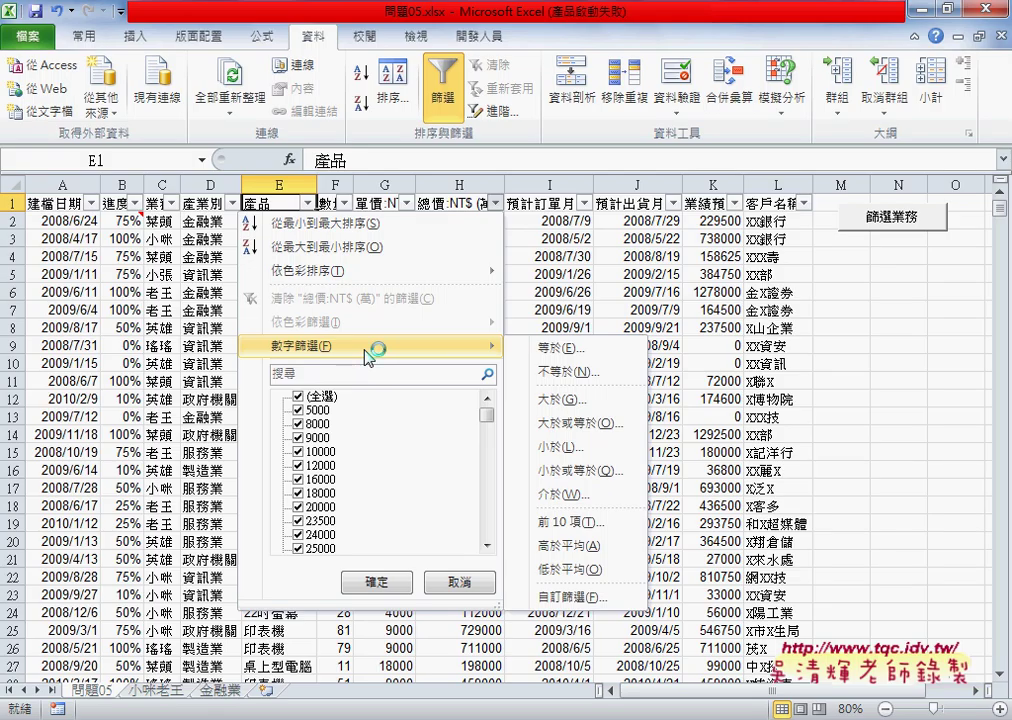
click(445, 100)
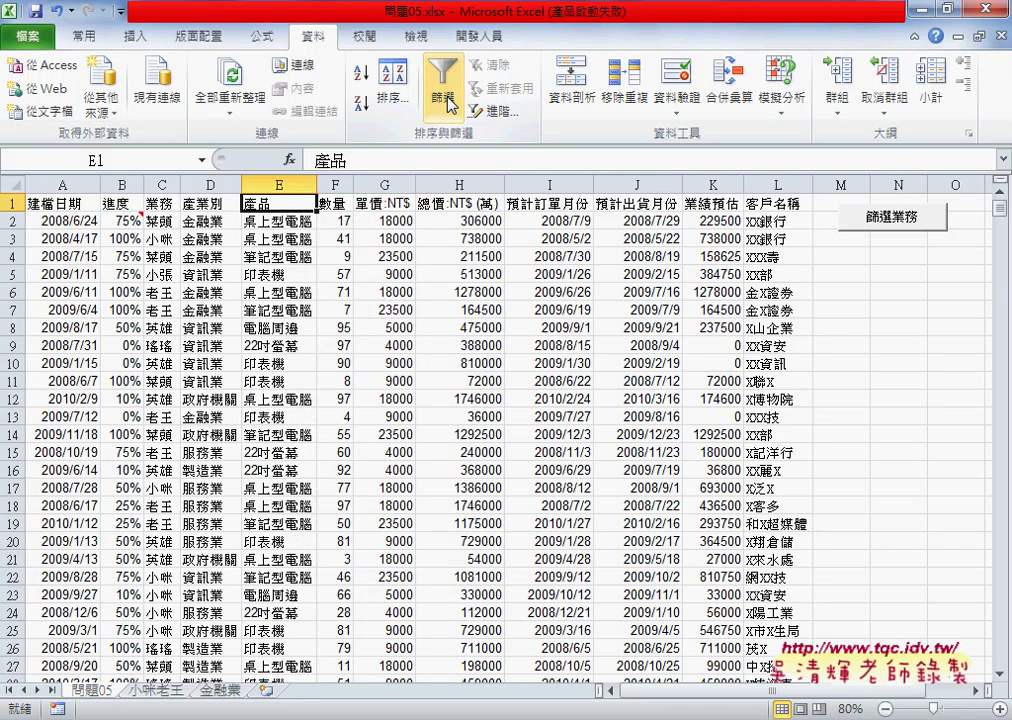
click(210, 185)
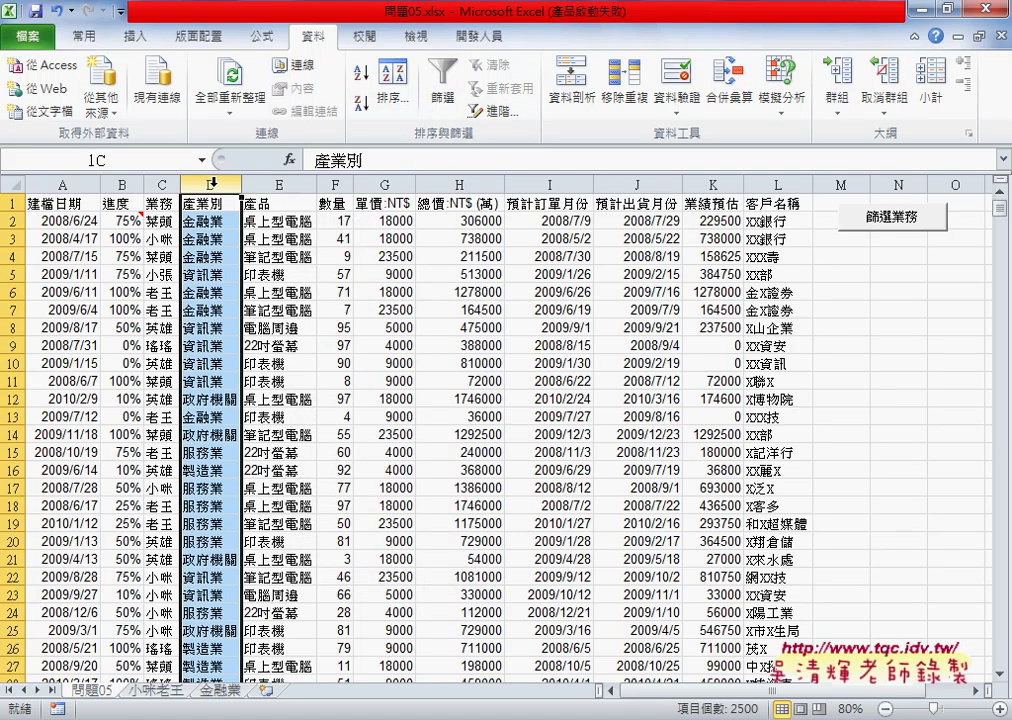
click(277, 184)
click(757, 182)
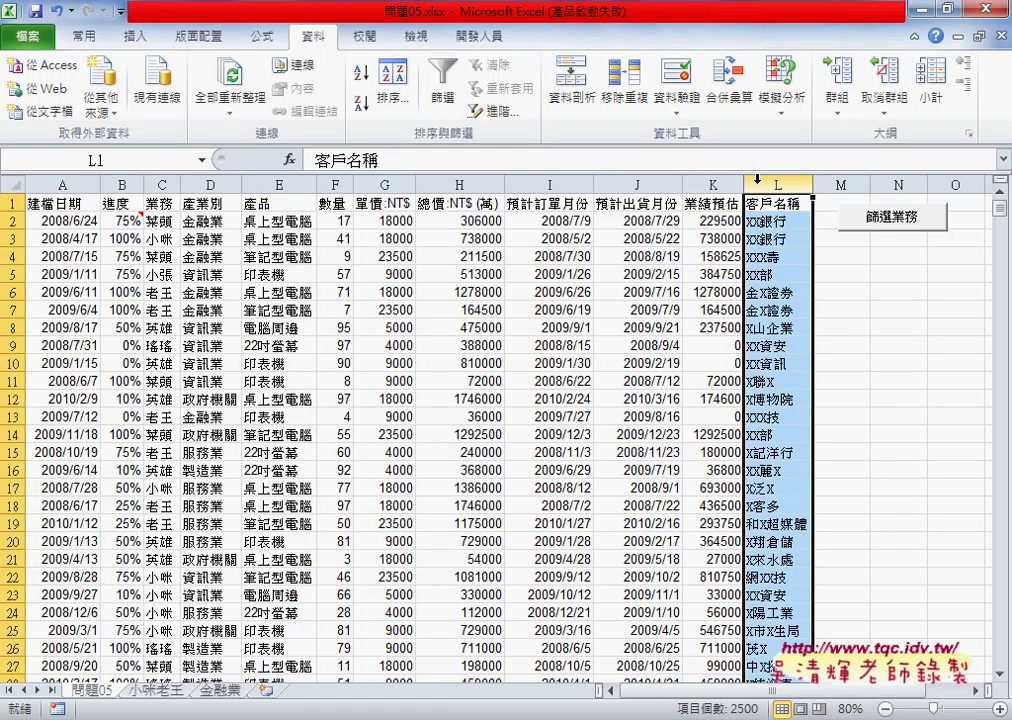